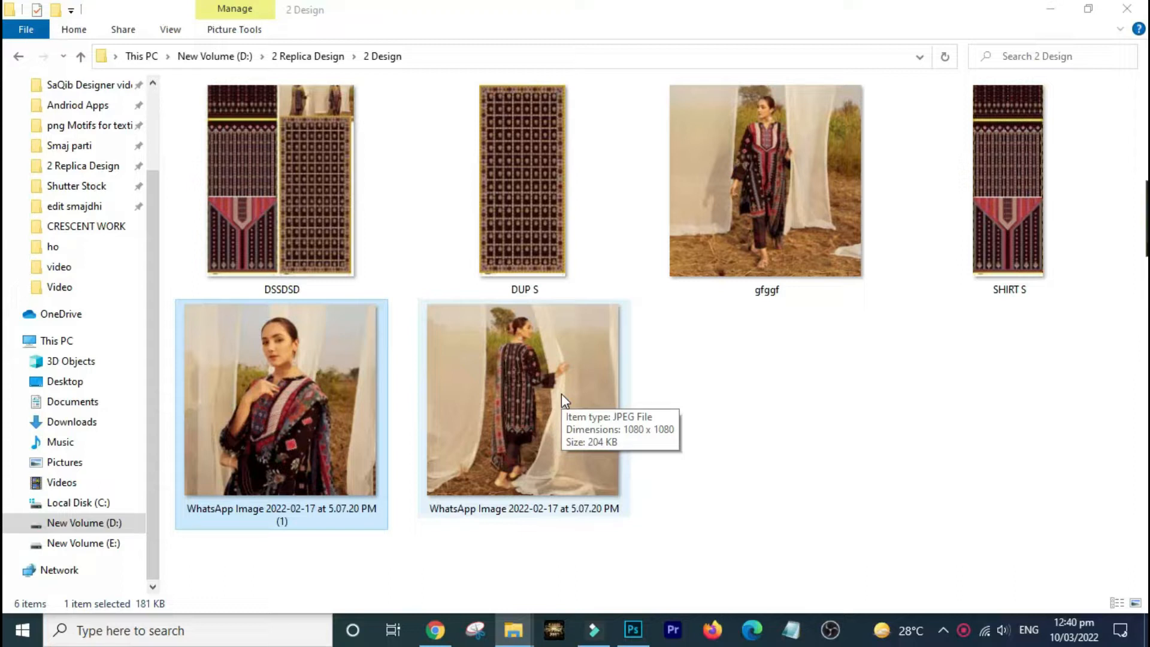
Switch to Photoshop and toggle the visibility of Layer 22 copy, Layer 23 copy 8 and Layer 24 copy 4 to identify their artwork.
{"action": "left_click", "coordinate": [633, 630]}
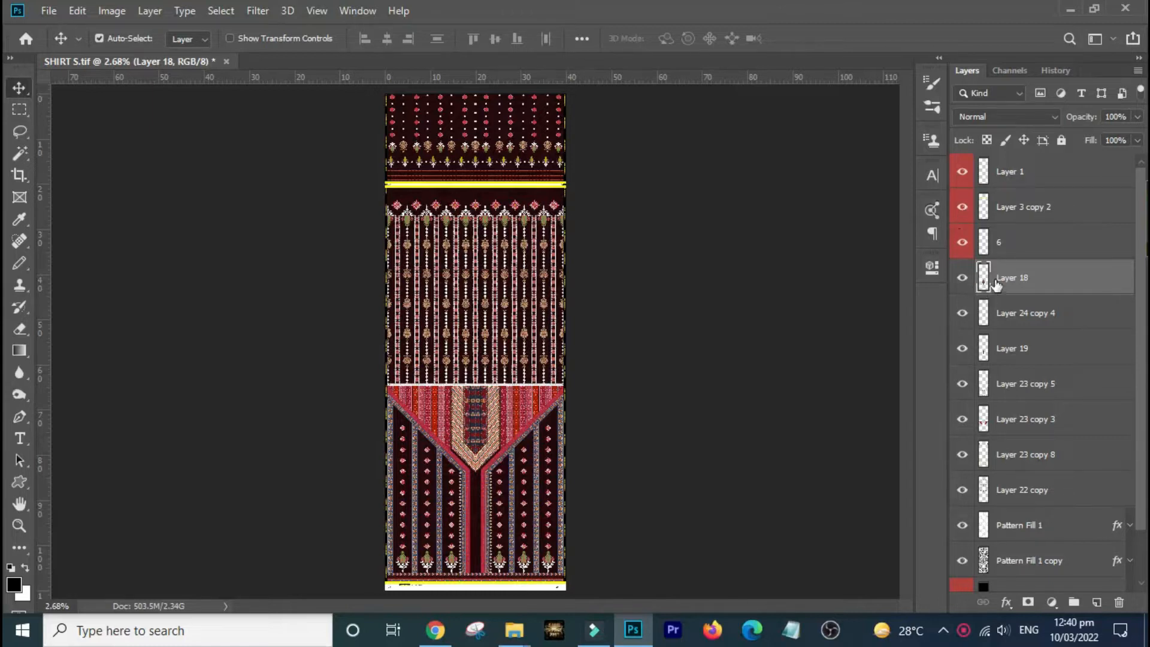
{"action": "left_click", "coordinate": [961, 490]}
{"action": "left_click", "coordinate": [961, 488]}
{"action": "left_click", "coordinate": [961, 457]}
{"action": "left_click", "coordinate": [962, 457]}
{"action": "left_click", "coordinate": [962, 314]}
{"action": "left_click", "coordinate": [962, 315]}
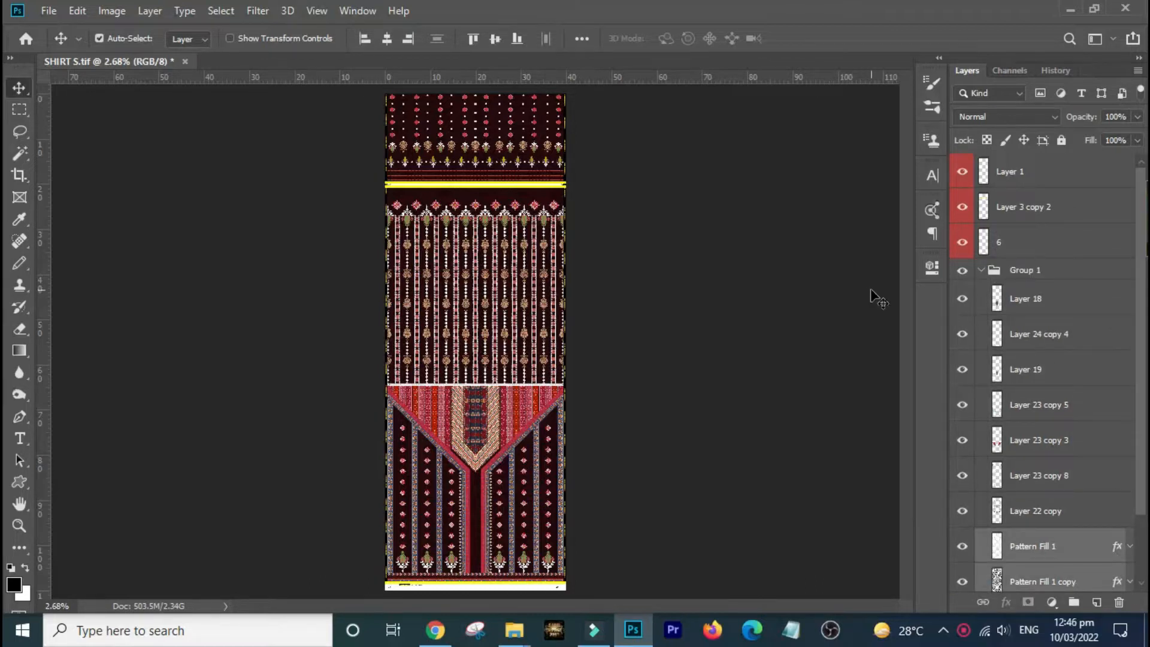
Toggle Group 1 off and on to compare the shirt with its plain base, and hide Layer 18 to identify its artwork.
{"action": "left_click", "coordinate": [1026, 313]}
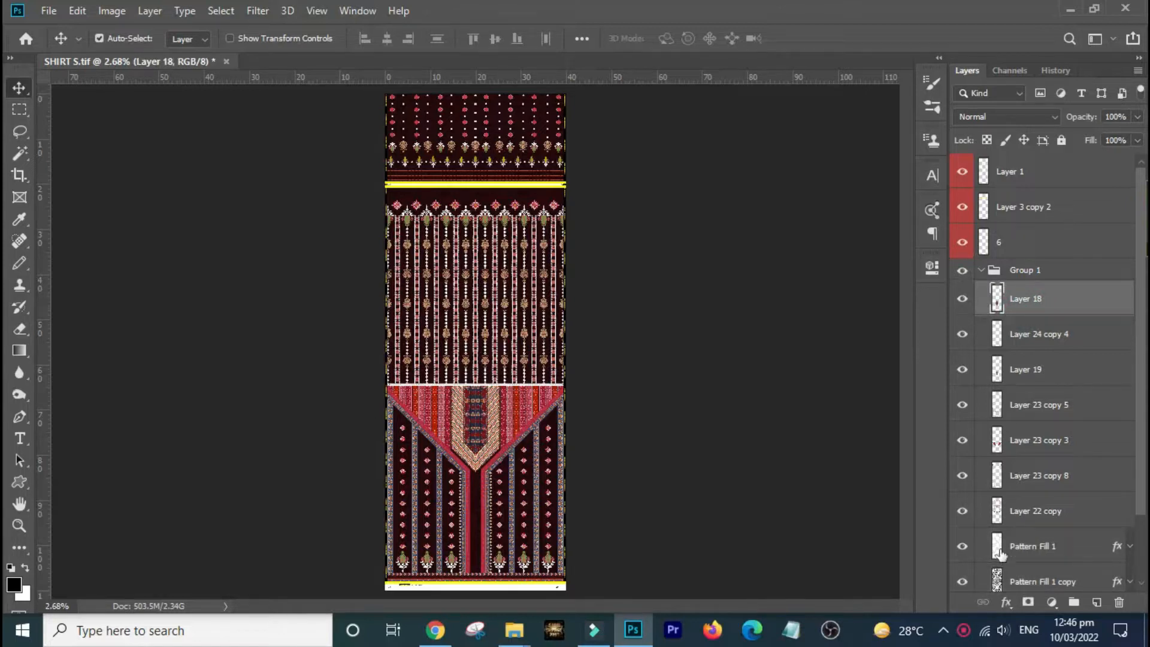
{"action": "left_click", "coordinate": [961, 272]}
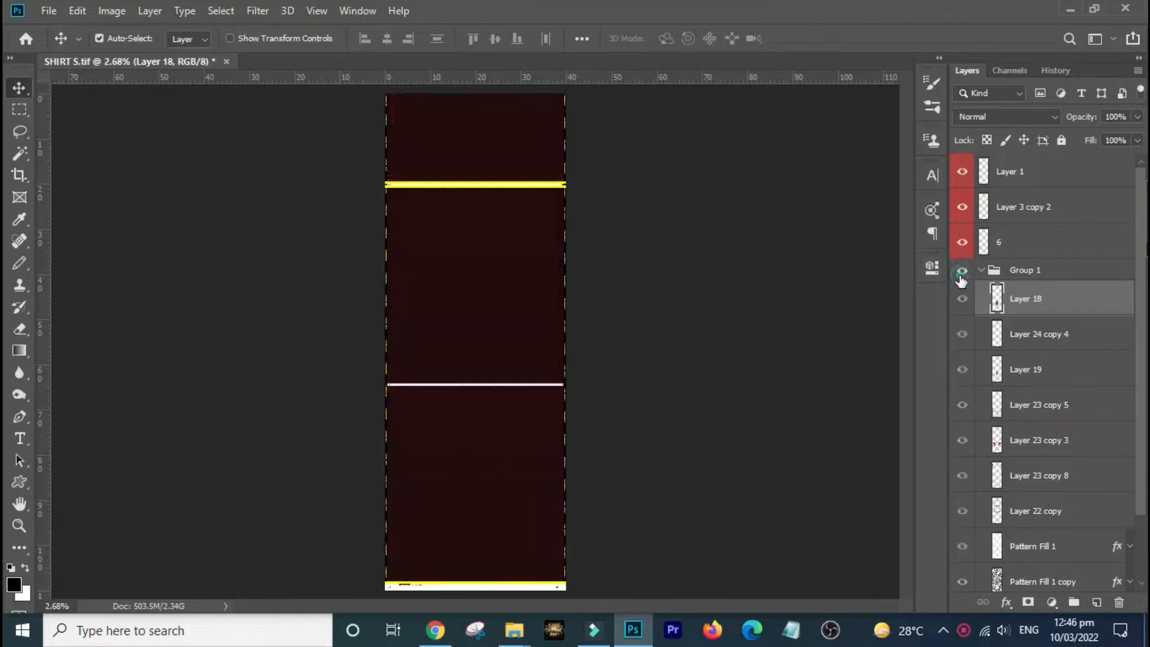
{"action": "left_click", "coordinate": [960, 272]}
{"action": "left_click", "coordinate": [966, 300]}
{"action": "left_click", "coordinate": [966, 301]}
{"action": "left_click", "coordinate": [966, 300]}
Toggle the visibility of Layer 23 copy 3 and Layer 23 copy 8 to see which motifs each one holds.
{"action": "left_click", "coordinate": [962, 442]}
{"action": "left_click", "coordinate": [963, 442]}
{"action": "left_click", "coordinate": [961, 481]}
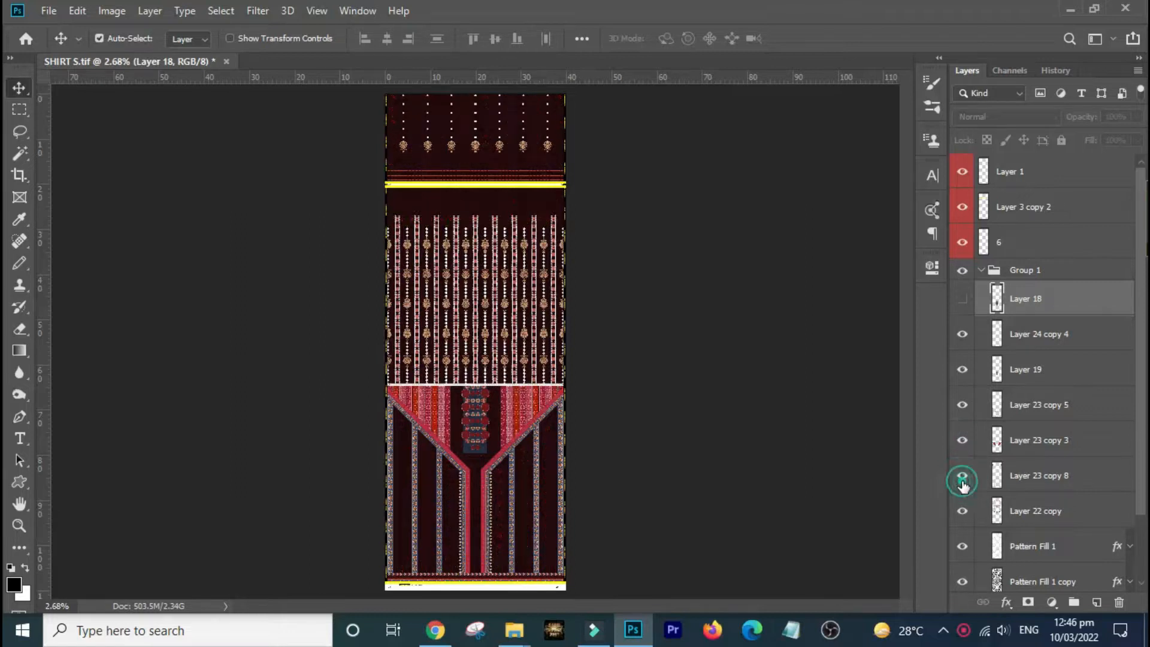
{"action": "left_click", "coordinate": [961, 481]}
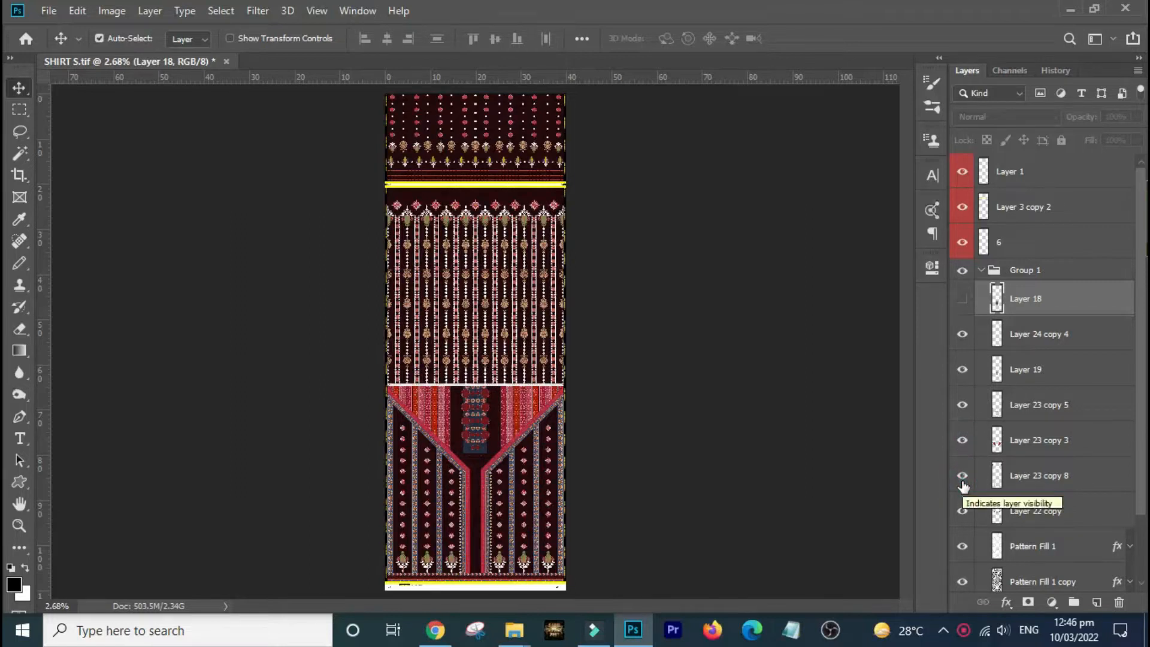
{"action": "left_click", "coordinate": [962, 481]}
{"action": "left_click", "coordinate": [962, 482]}
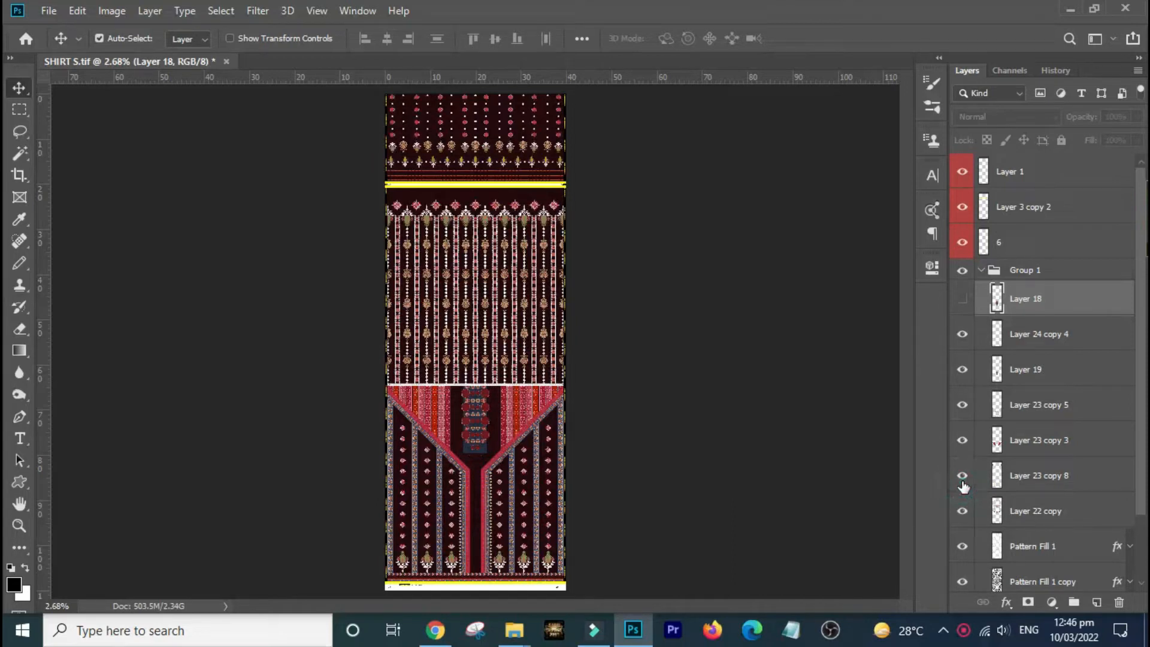
{"action": "left_click", "coordinate": [1013, 480]}
{"action": "left_click", "coordinate": [962, 480]}
{"action": "left_click", "coordinate": [962, 479]}
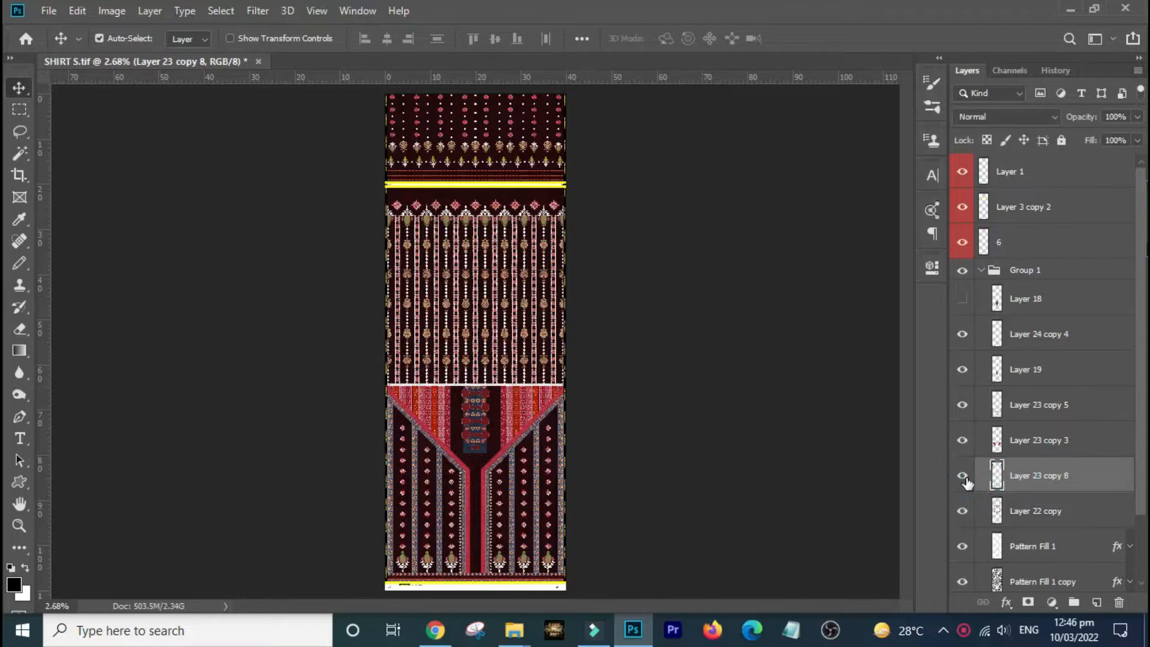
Isolate Layer 23 copy 8 to examine its flower motifs up close, and restore all layers including Layer 18.
{"action": "left_click", "coordinate": [962, 478], "text": "alt"}
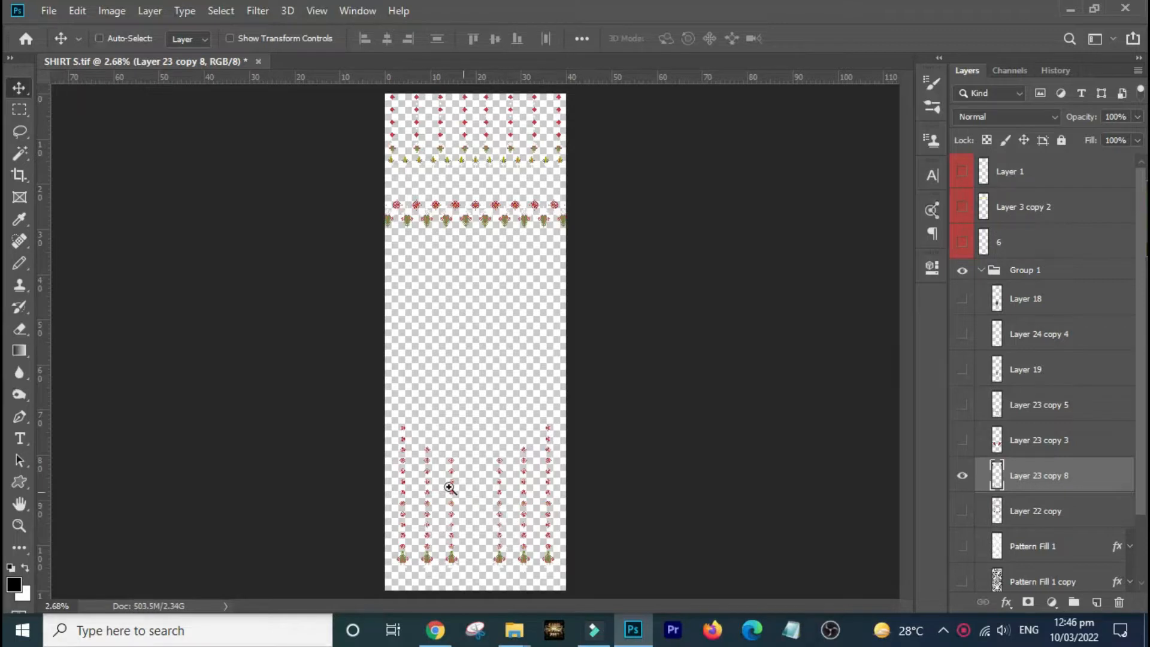
{"action": "left_click_drag", "start_coordinate": [440, 481], "coordinate": [577, 596]}
{"action": "scroll", "coordinate": [580, 455], "scroll_direction": "up", "scroll_amount": 5}
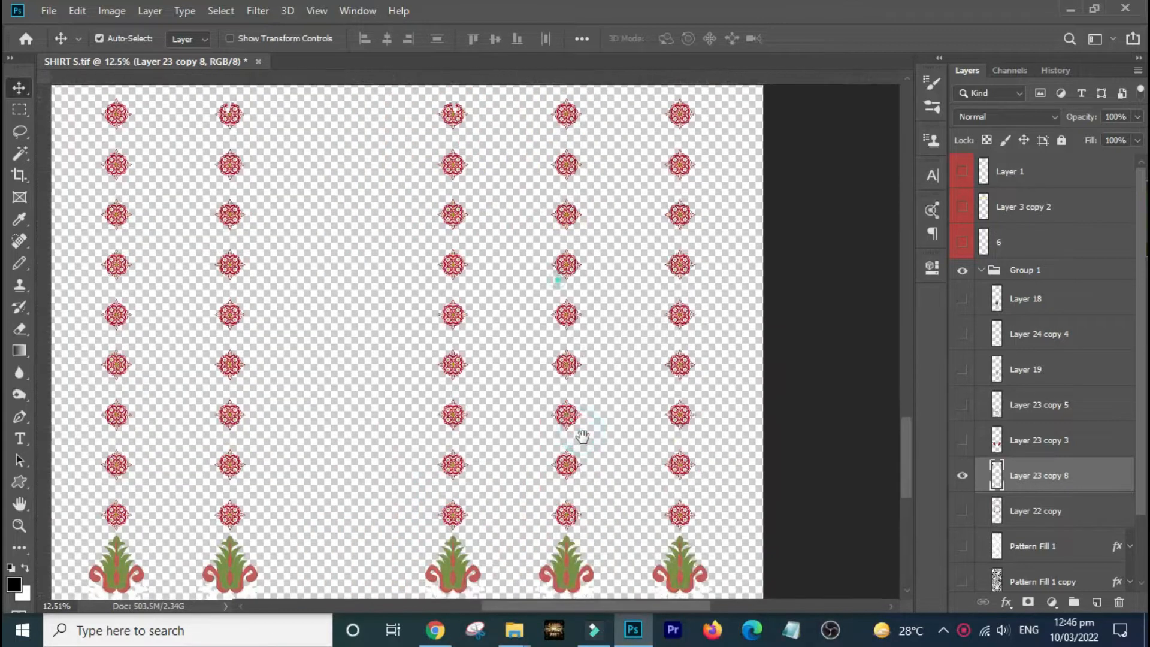
{"action": "key", "text": "ctrl+0"}
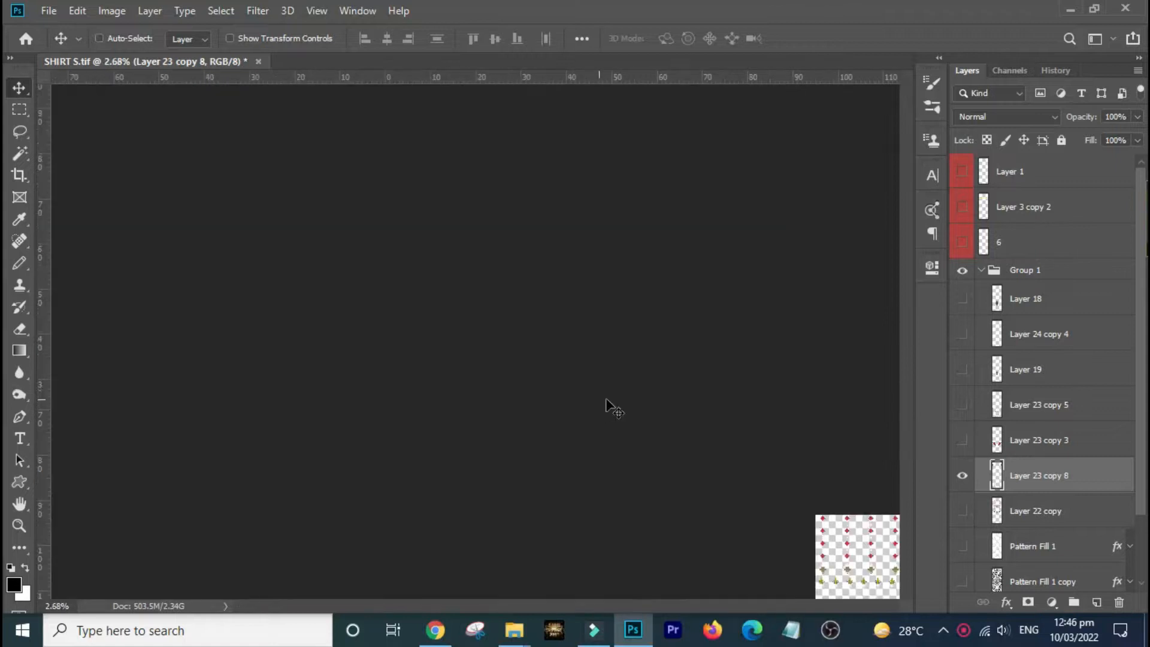
{"action": "left_click", "coordinate": [961, 478], "text": "alt"}
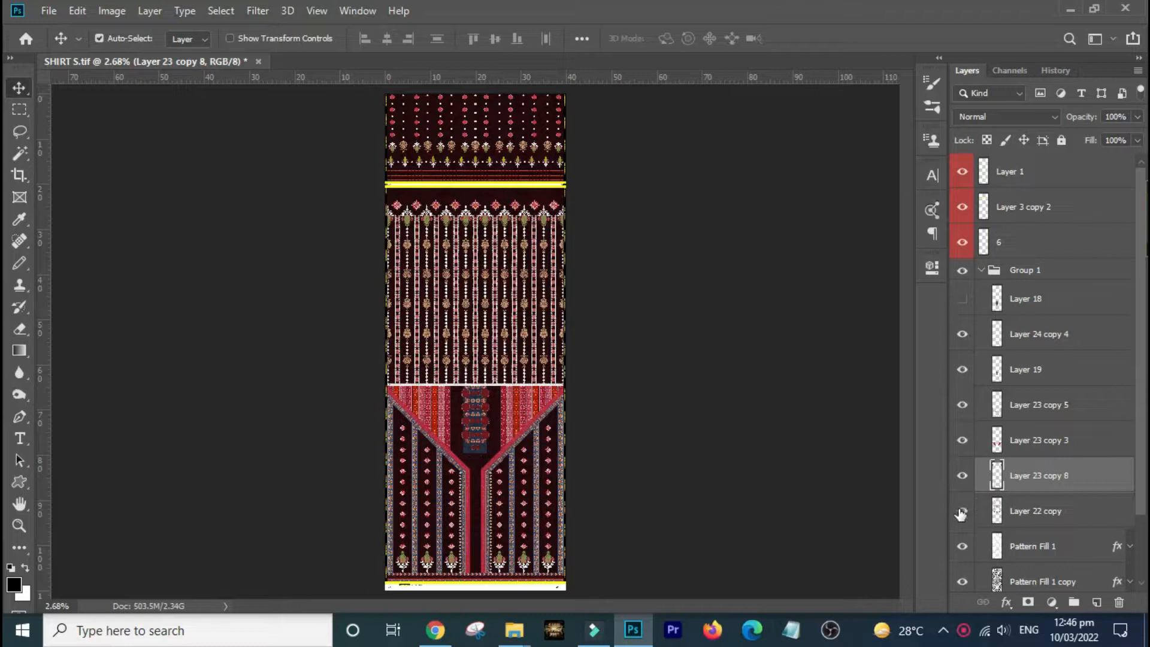
{"action": "left_click", "coordinate": [961, 300]}
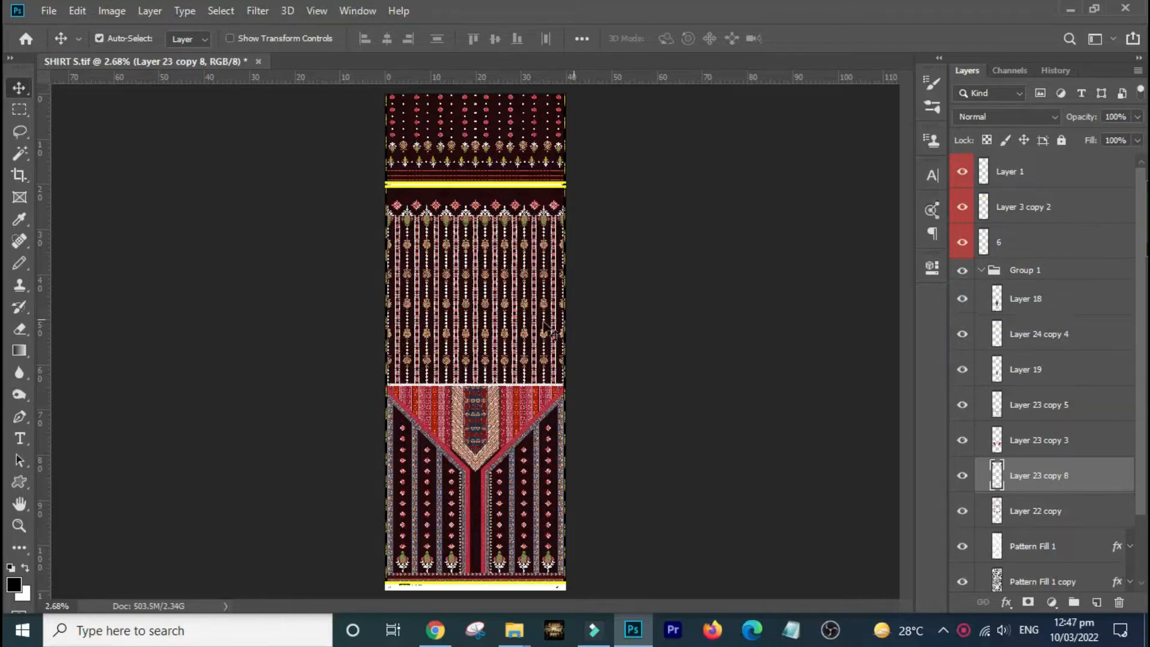
Examine the shirt's neckline panel closely, select Group 1, and duplicate the image as SHIRT S copy with its layers kept.
{"action": "left_click_drag", "start_coordinate": [388, 398], "coordinate": [570, 575]}
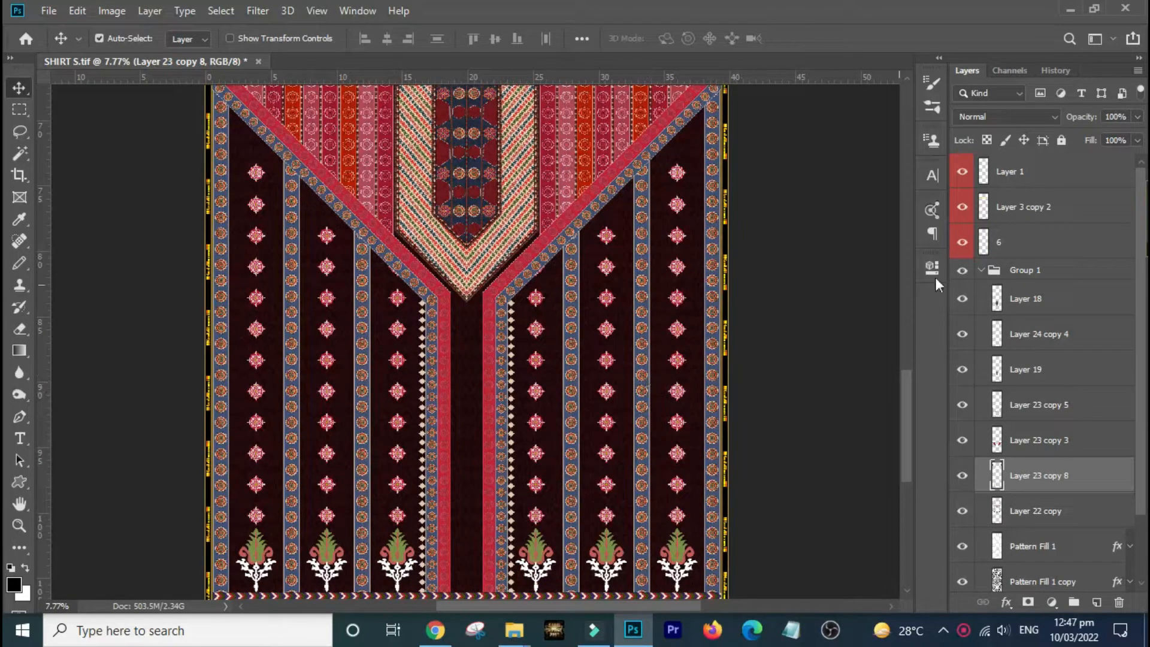
{"action": "left_click", "coordinate": [1014, 276]}
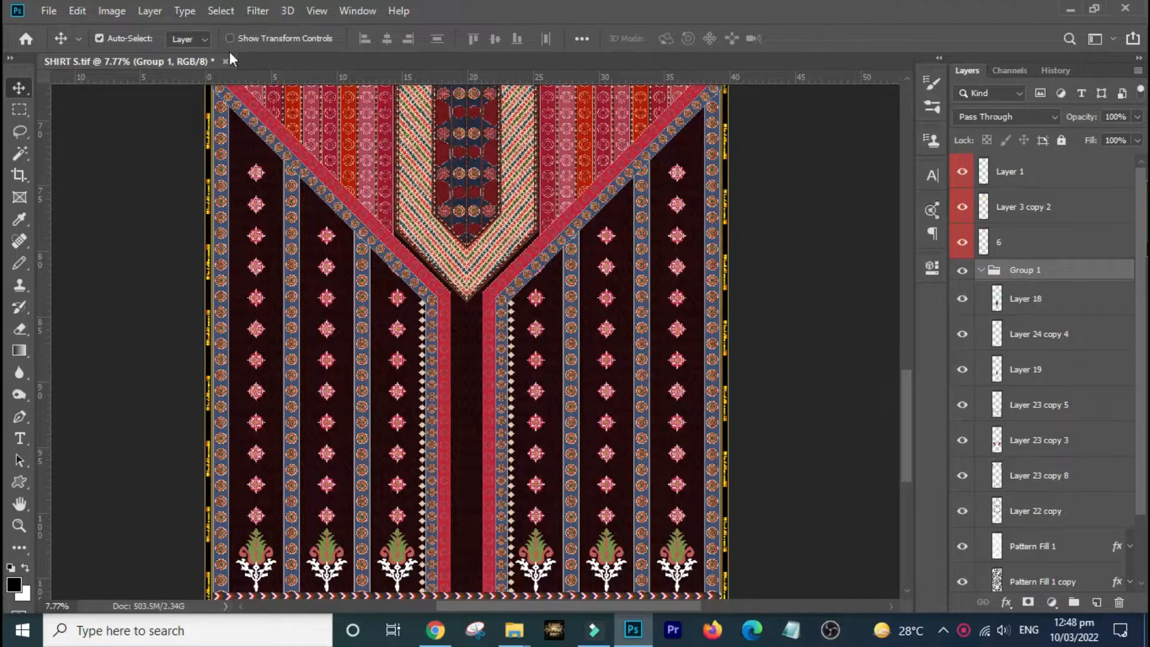
{"action": "left_click", "coordinate": [112, 11]}
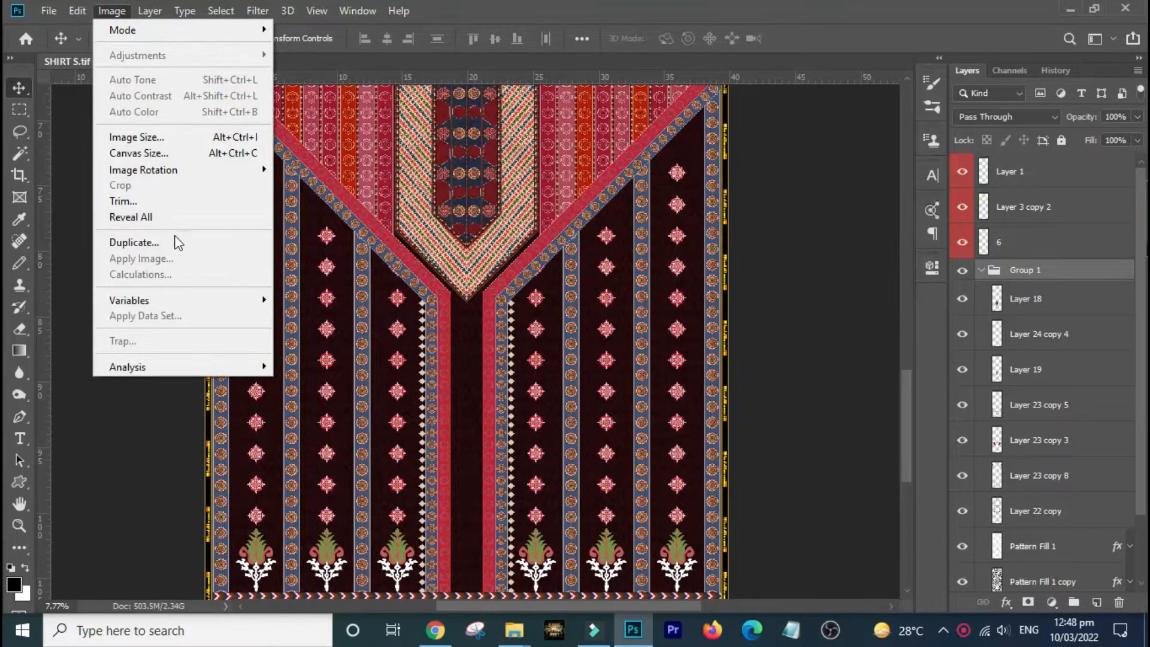
{"action": "left_click", "coordinate": [157, 243]}
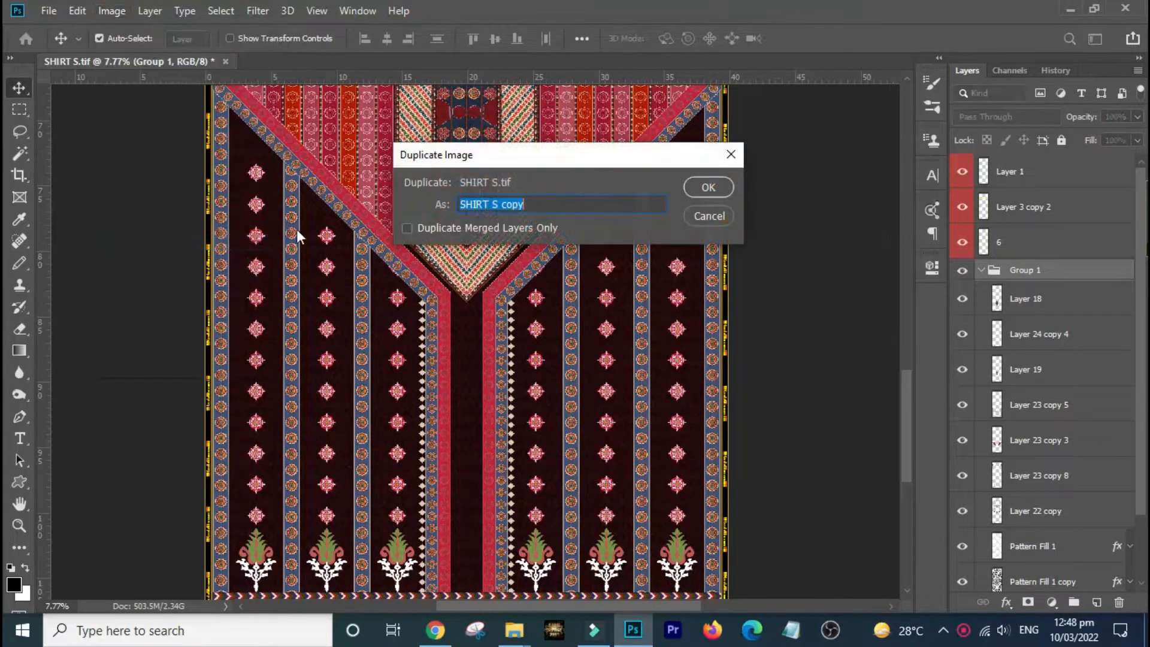
{"action": "left_click", "coordinate": [703, 187]}
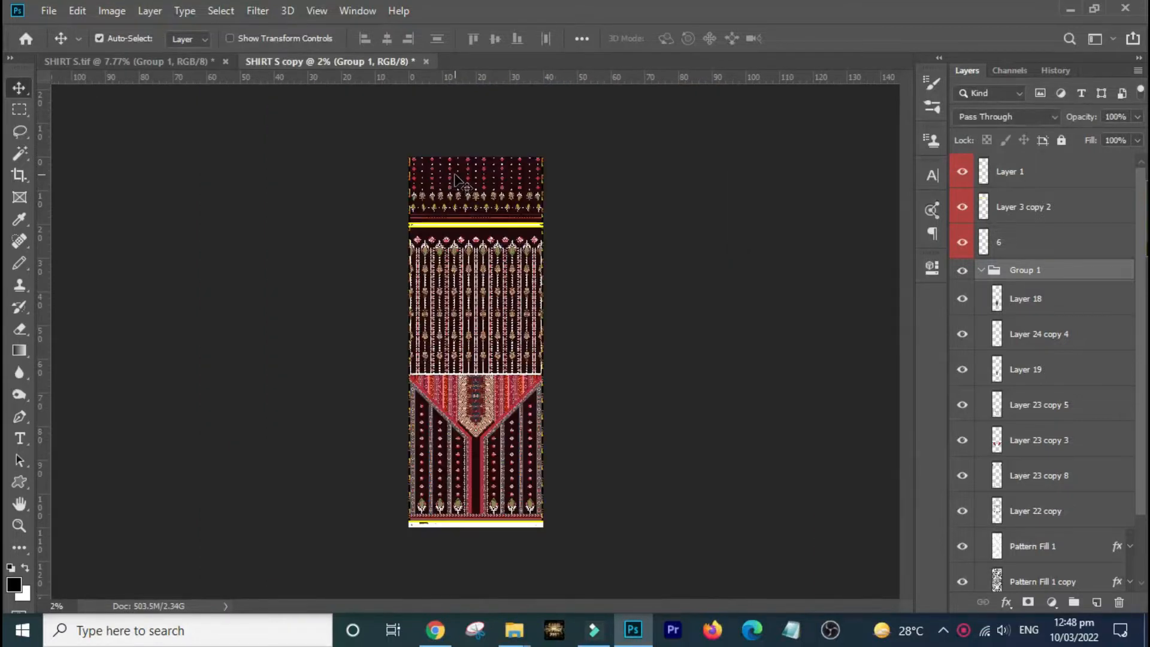
Arrange SHIRT S.tif and SHIRT S copy side by side, with each whole design fitted in its window.
{"action": "key", "text": "F2"}
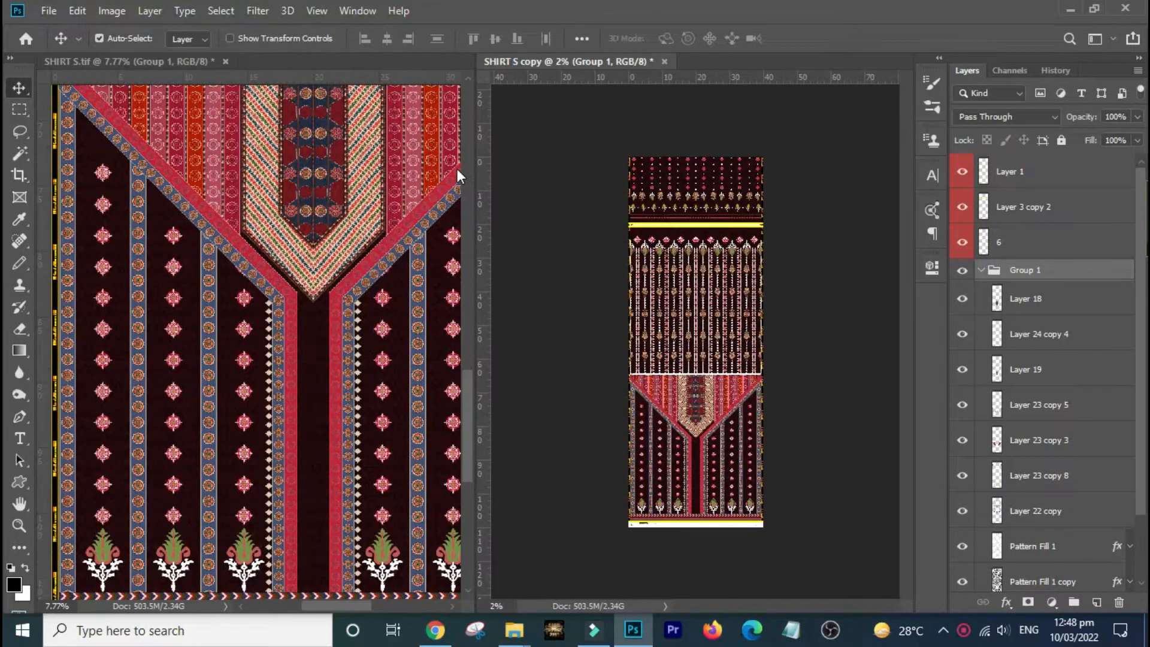
{"action": "key", "text": "ctrl+0"}
{"action": "left_click", "coordinate": [335, 150]}
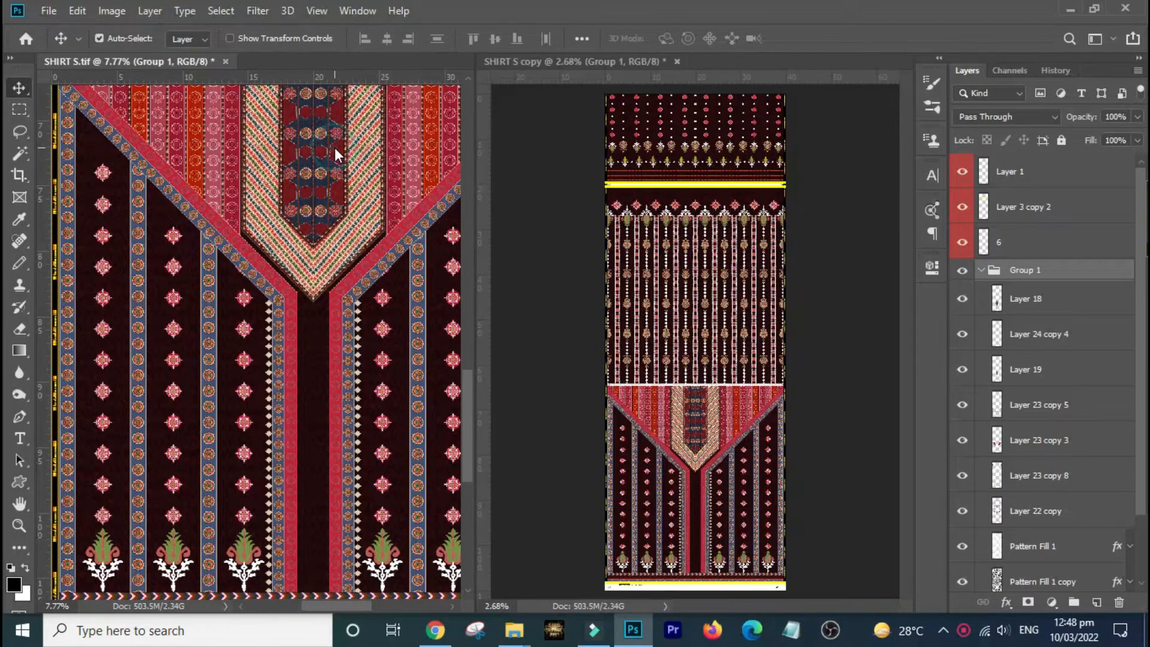
{"action": "key", "text": "ctrl+0"}
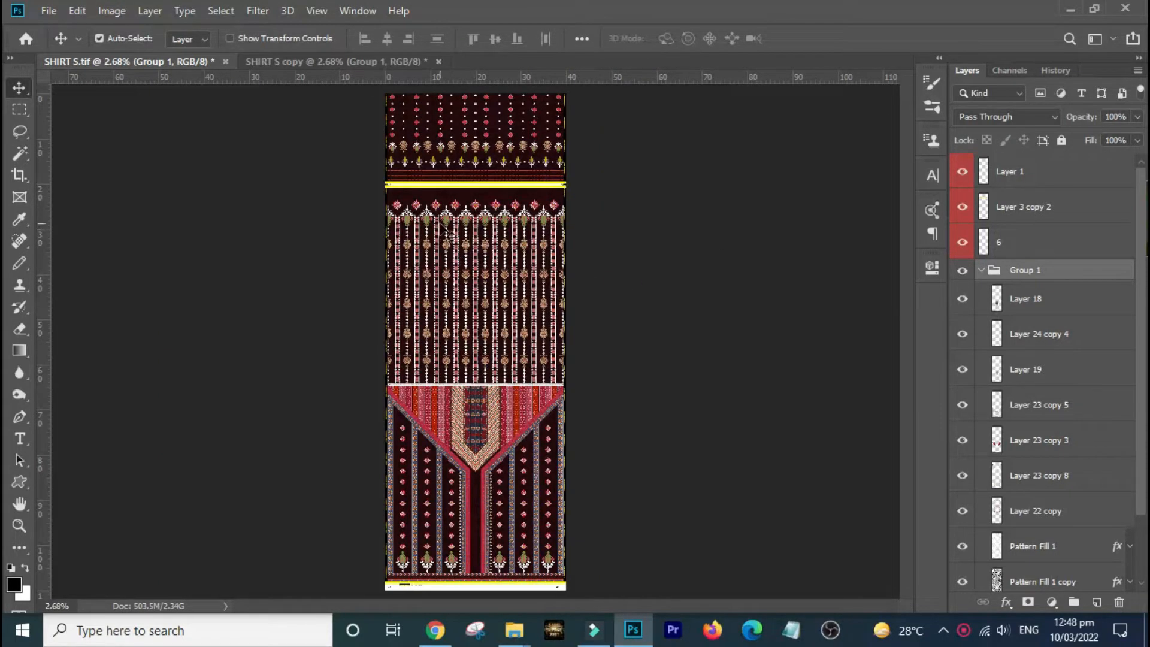
{"action": "key", "text": "F2"}
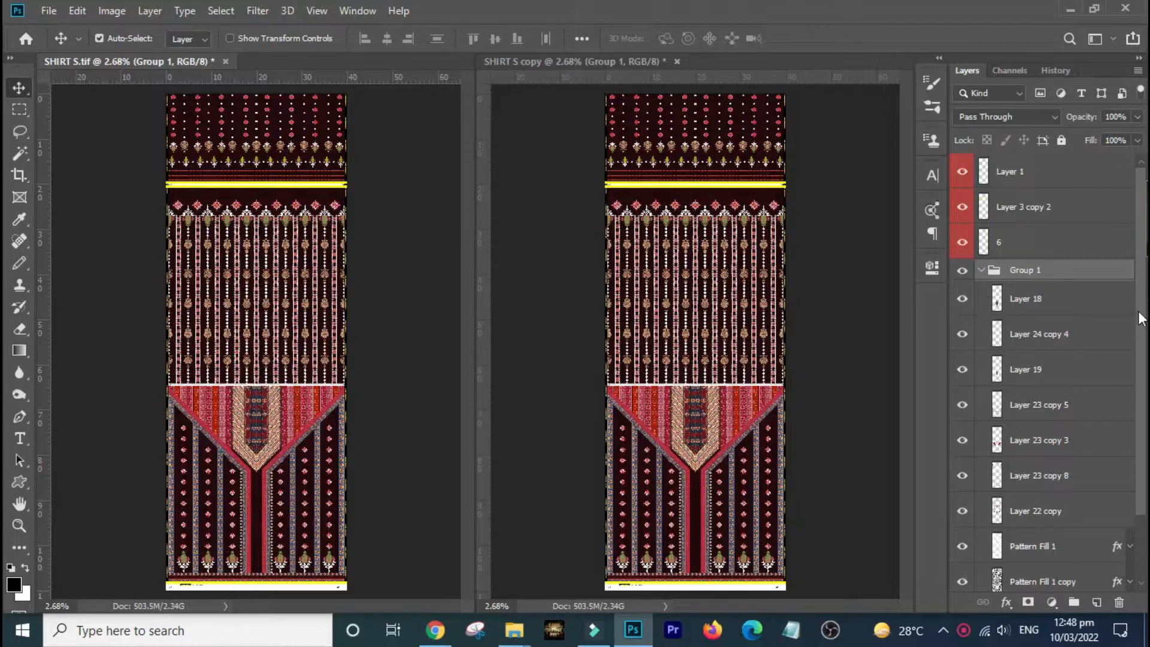
Change the Color Overlay of Layer 2 in SHIRT S.tif to green #4bb984.
{"action": "scroll", "coordinate": [1134, 311], "scroll_direction": "down", "scroll_amount": 3}
{"action": "left_click", "coordinate": [1060, 543]}
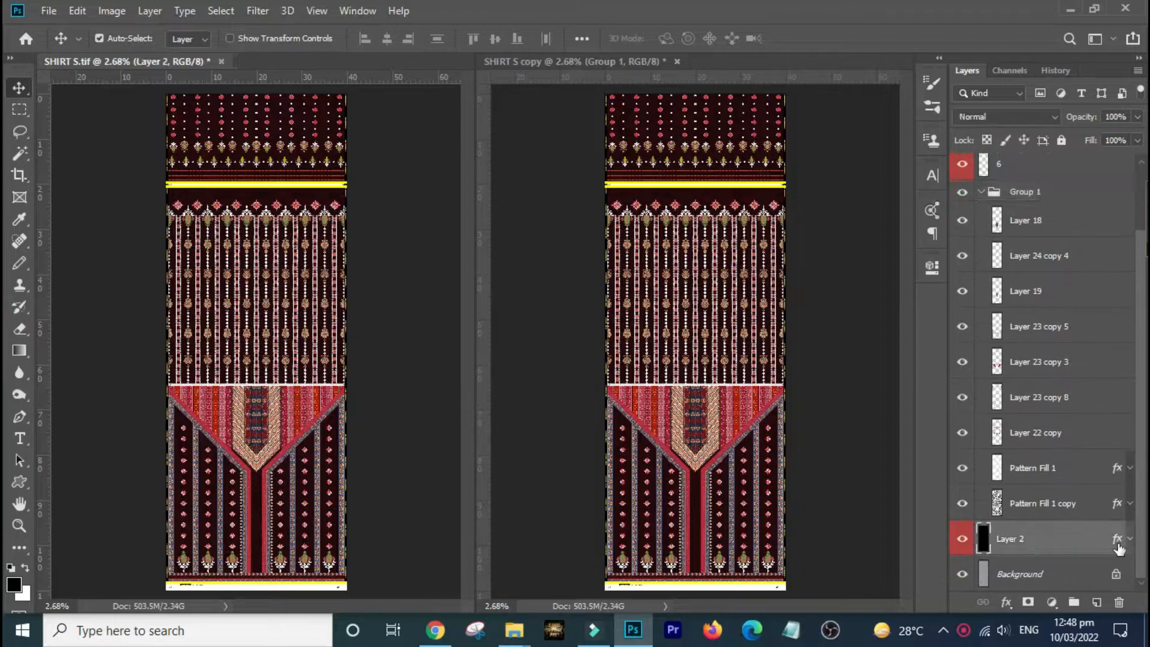
{"action": "double_click", "coordinate": [1118, 542]}
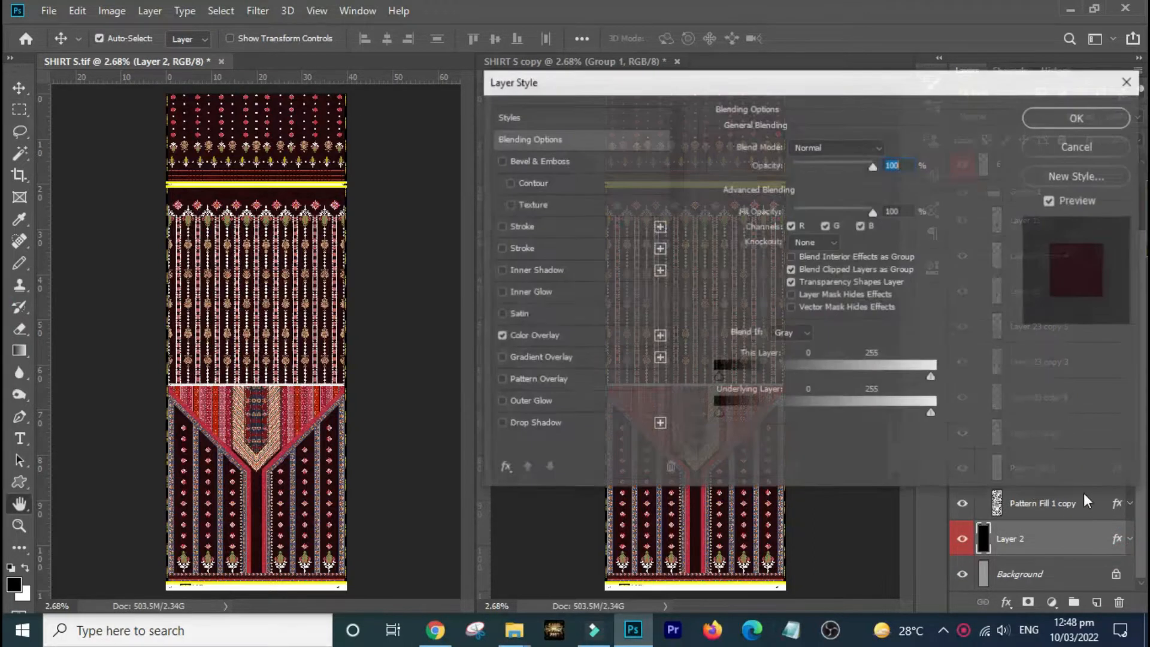
{"action": "left_click", "coordinate": [580, 335]}
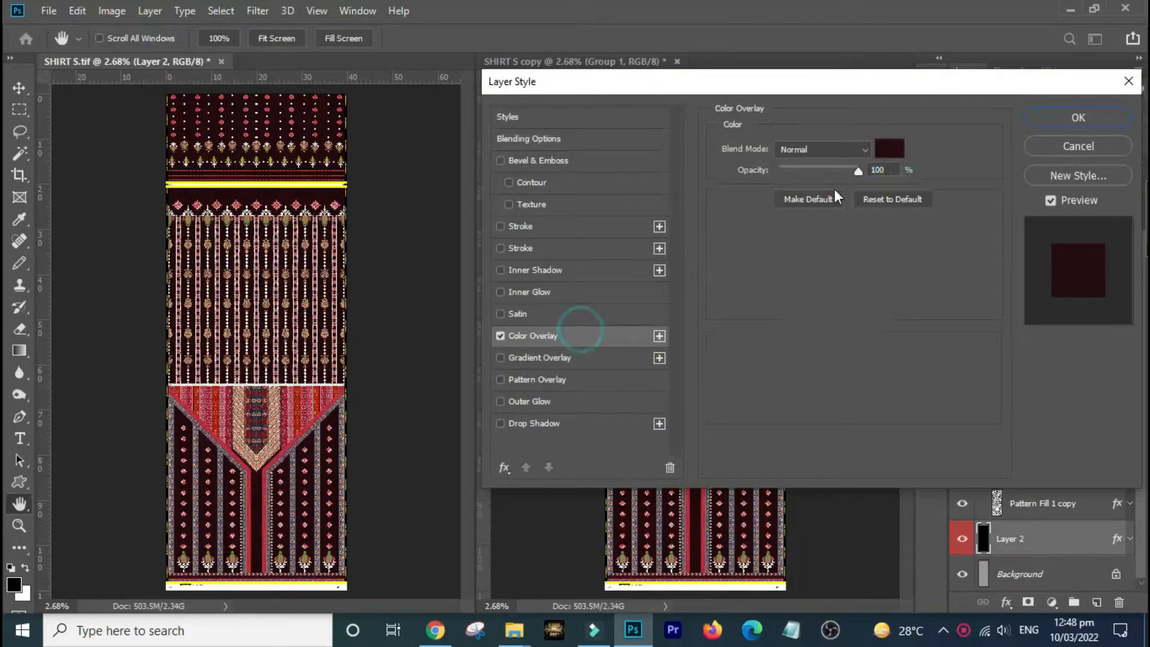
{"action": "left_click", "coordinate": [888, 149]}
{"action": "left_click_drag", "start_coordinate": [779, 389], "coordinate": [828, 330]}
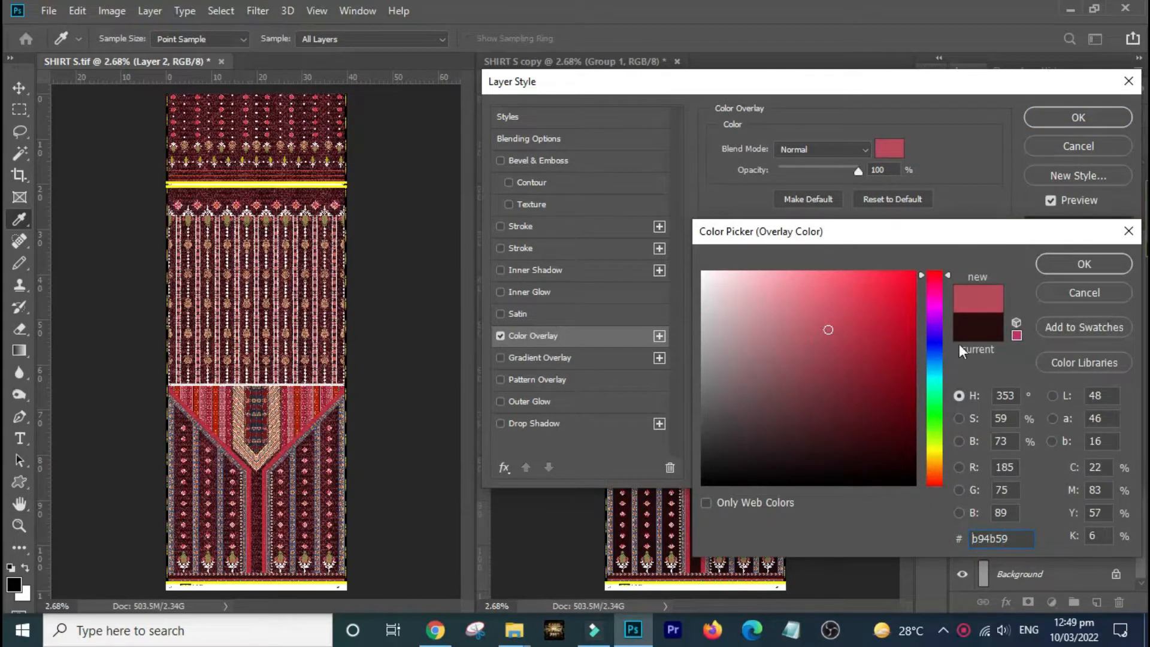
{"action": "left_click", "coordinate": [935, 369]}
{"action": "left_click", "coordinate": [936, 360]}
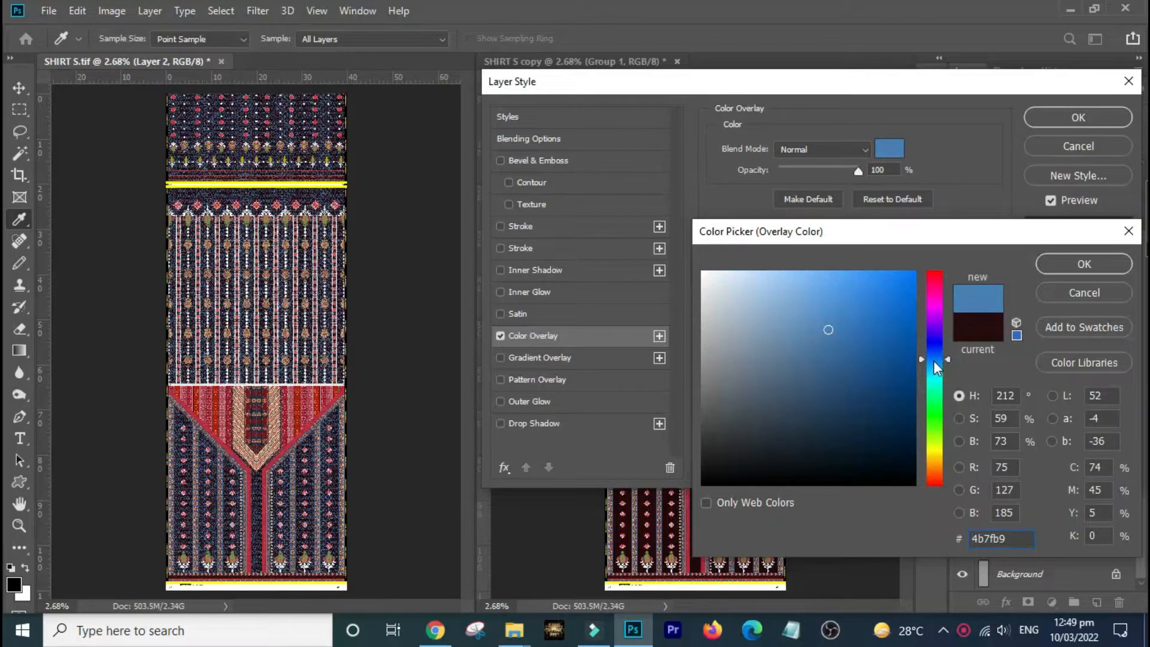
{"action": "left_click", "coordinate": [933, 398]}
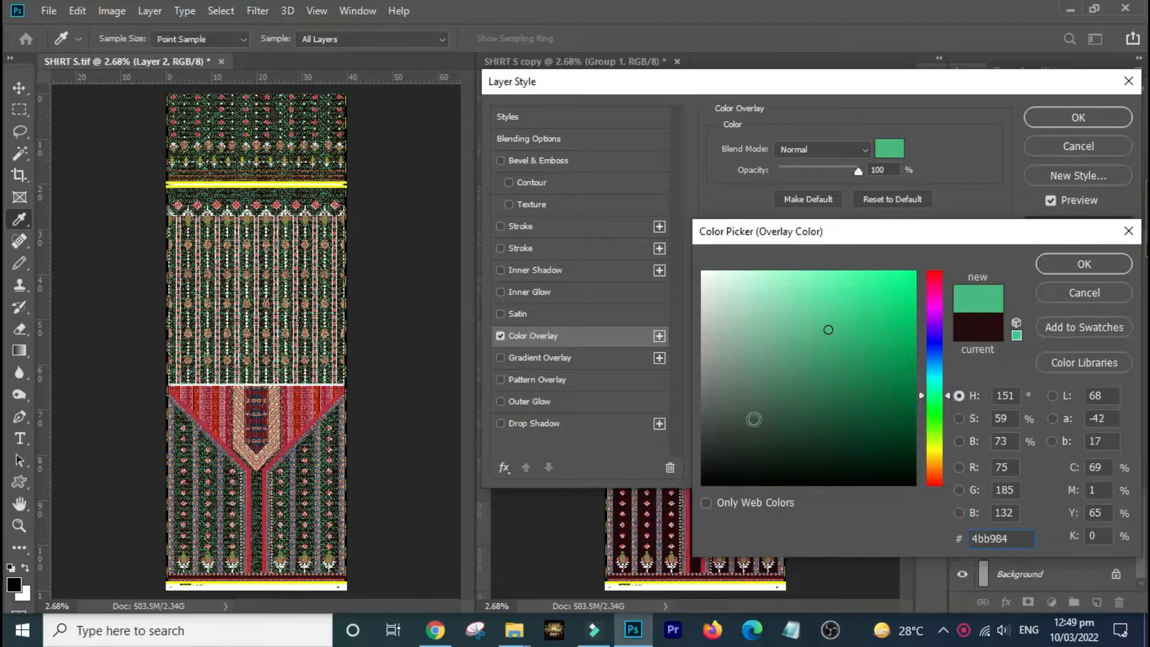
{"action": "left_click_drag", "start_coordinate": [187, 330], "coordinate": [356, 474]}
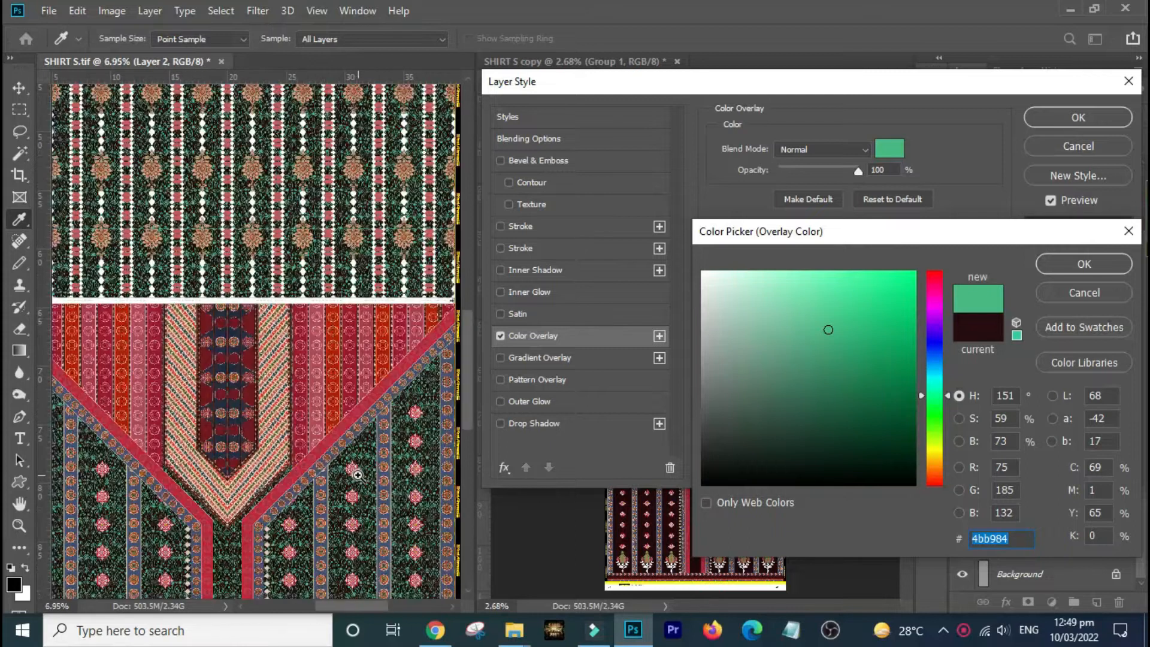
{"action": "key", "text": "Return"}
{"action": "key", "text": "Return"}
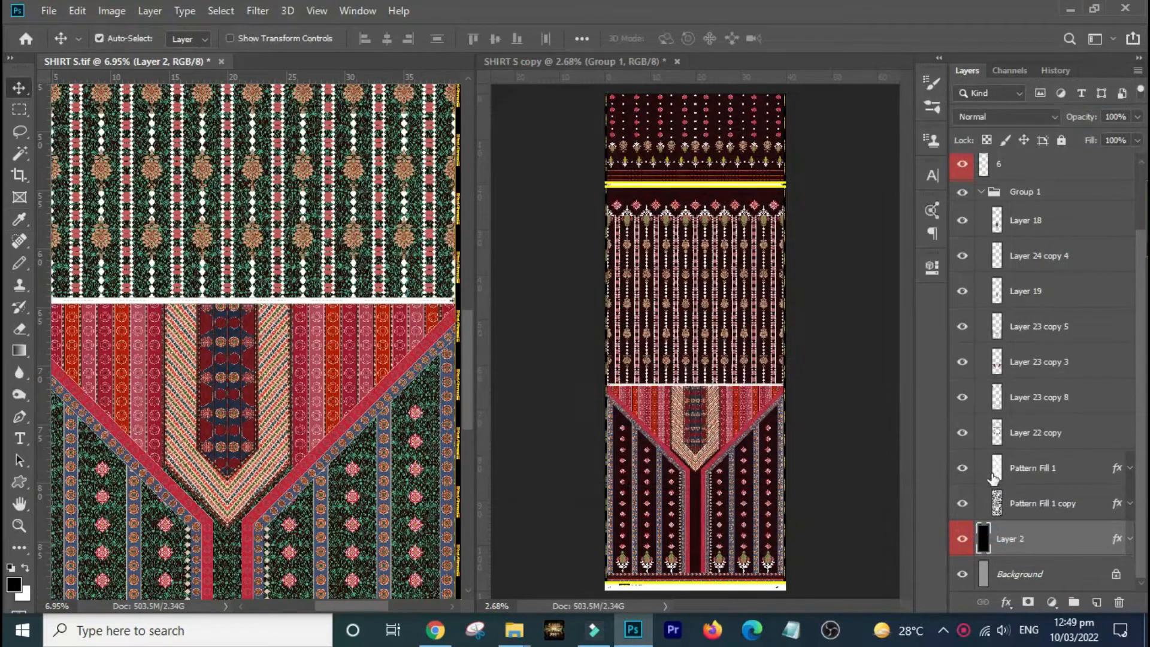
Hide Group 1 to examine the recoloured base on its own, and show the group again.
{"action": "left_click", "coordinate": [961, 191]}
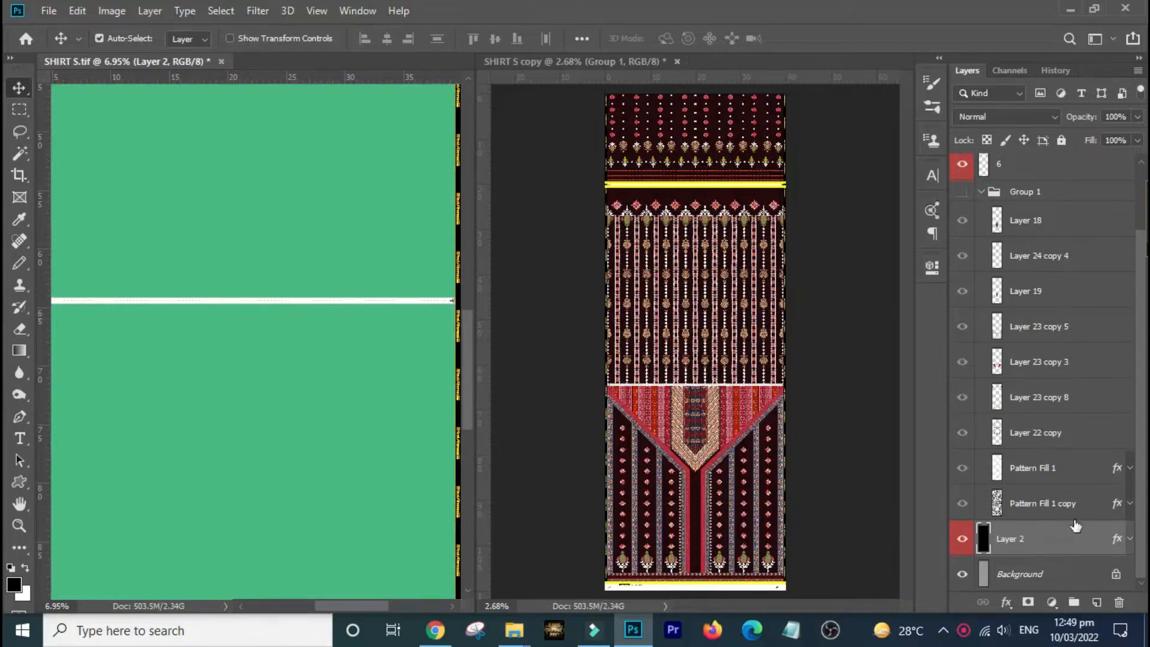
{"action": "left_click_drag", "start_coordinate": [313, 343], "coordinate": [375, 285]}
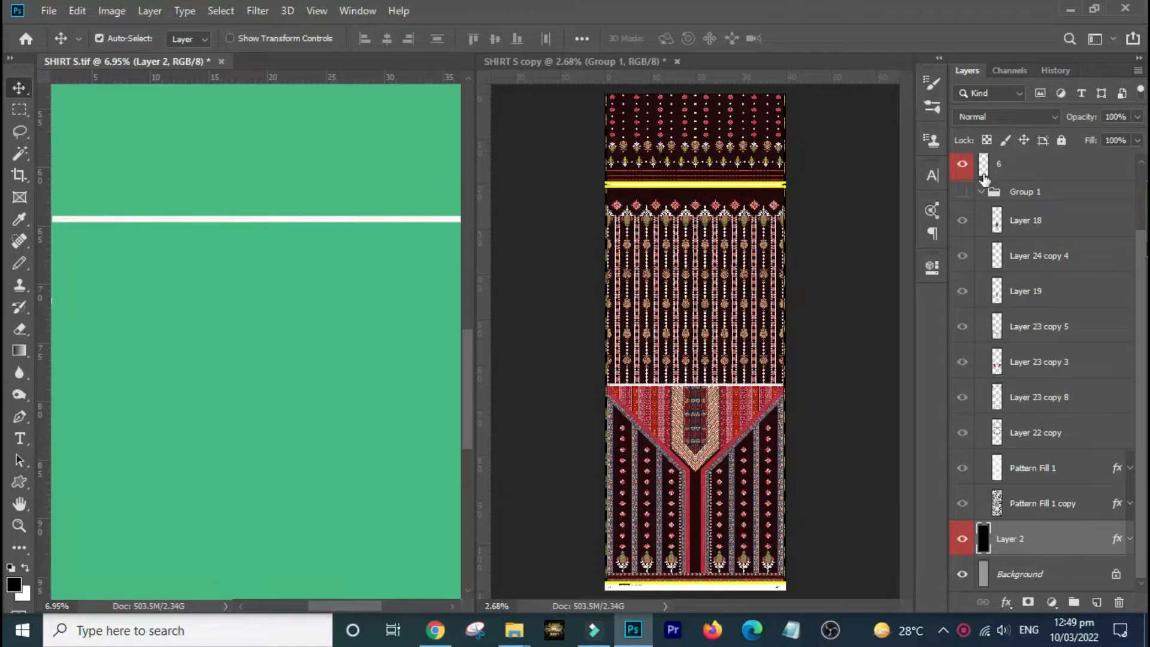
{"action": "left_click", "coordinate": [962, 191]}
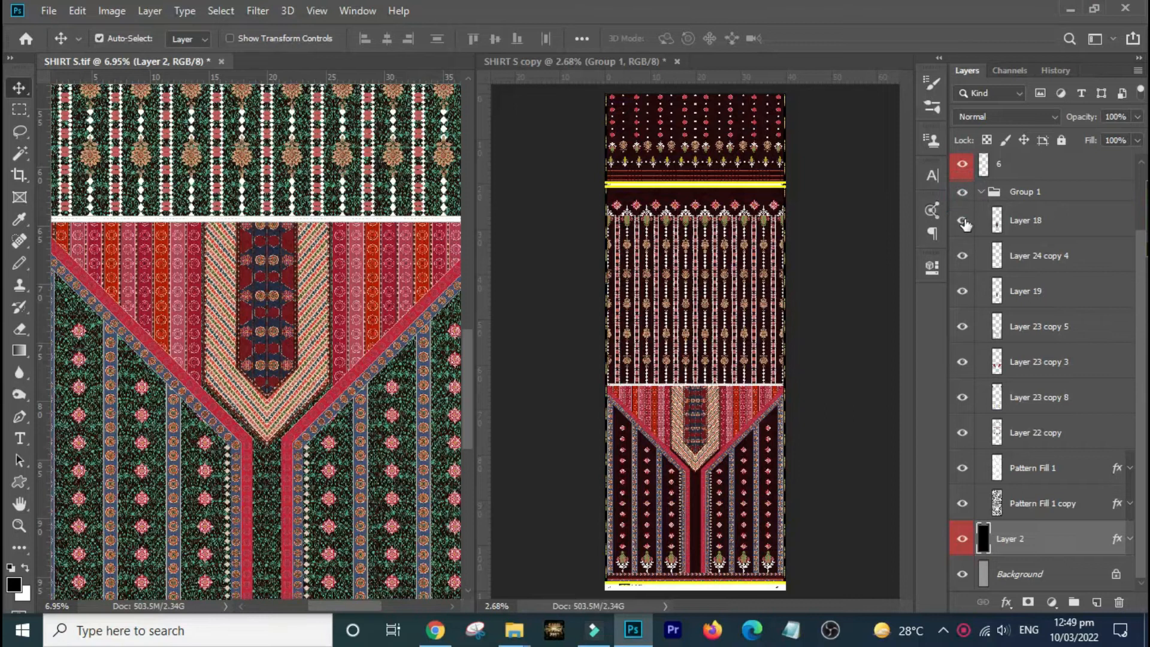
Hide the layers from Layer 18 down to Pattern Fill 1 and select Pattern Fill 1 copy to isolate the background pattern.
{"action": "left_click_drag", "start_coordinate": [962, 220], "coordinate": [959, 474]}
{"action": "left_click", "coordinate": [1049, 506]}
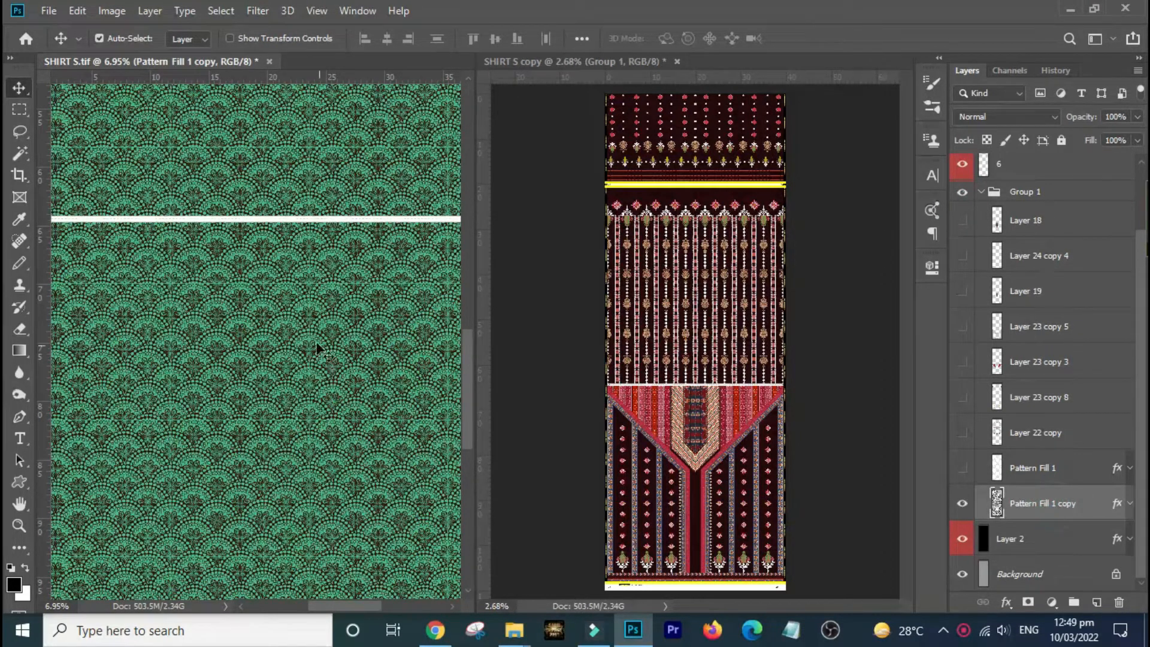
{"action": "left_click_drag", "start_coordinate": [285, 170], "coordinate": [417, 327]}
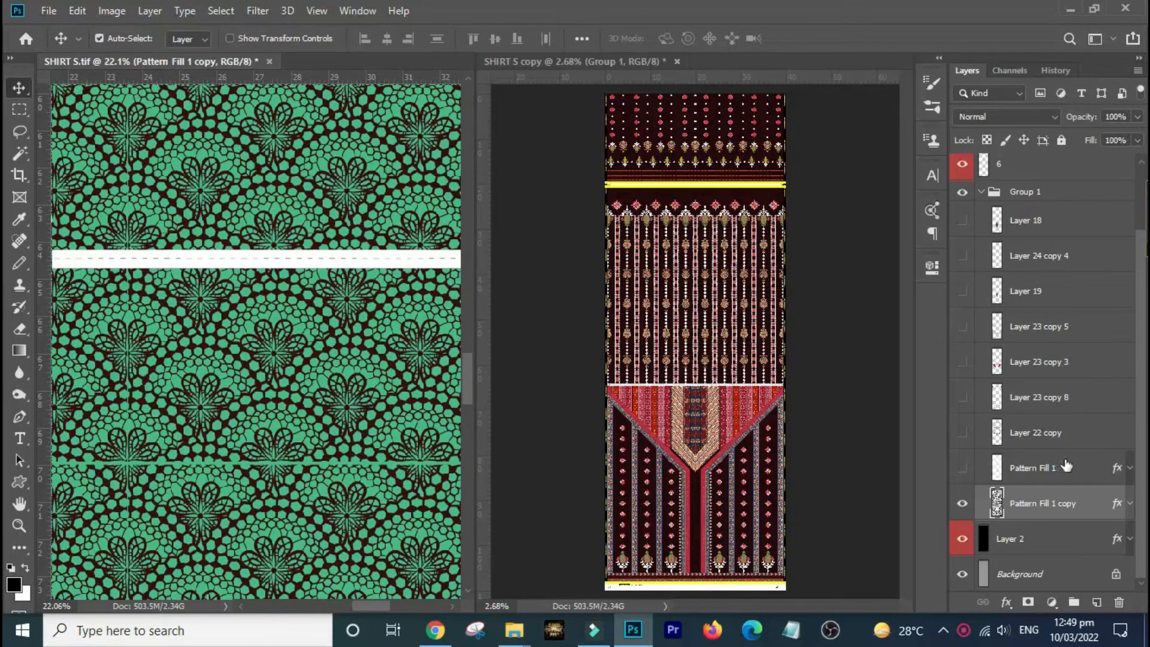
Change the Color Overlay of Pattern Fill 1 copy to green #3da874, based on a green sampled from the design.
{"action": "left_click", "coordinate": [1117, 504]}
{"action": "left_click", "coordinate": [590, 336]}
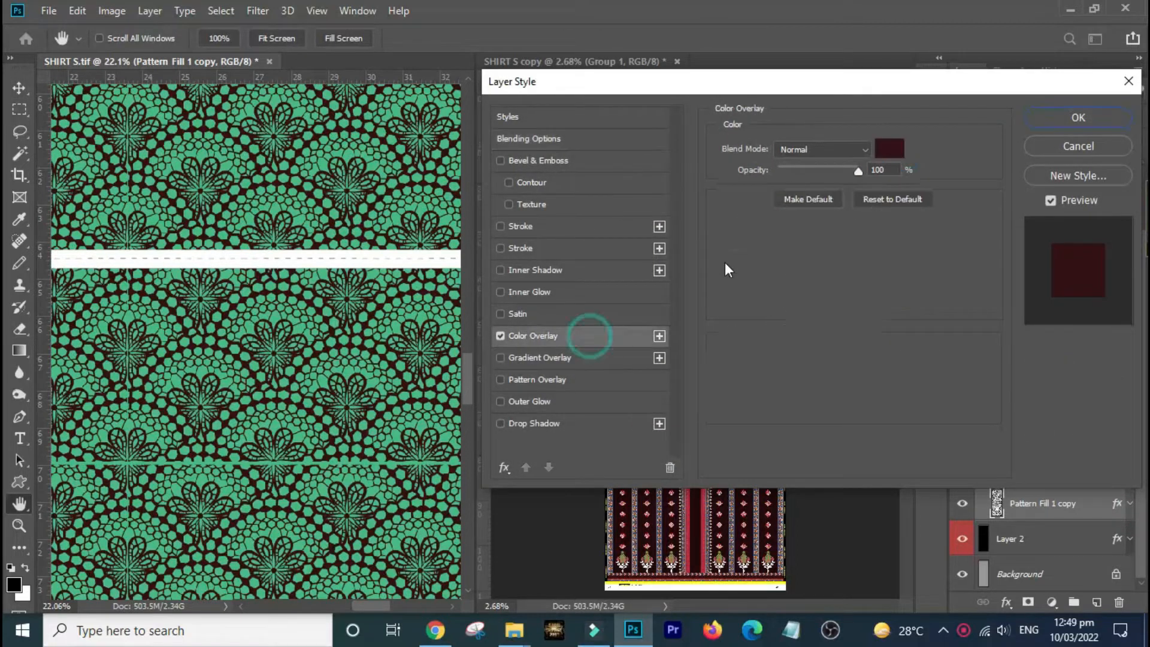
{"action": "left_click", "coordinate": [889, 147]}
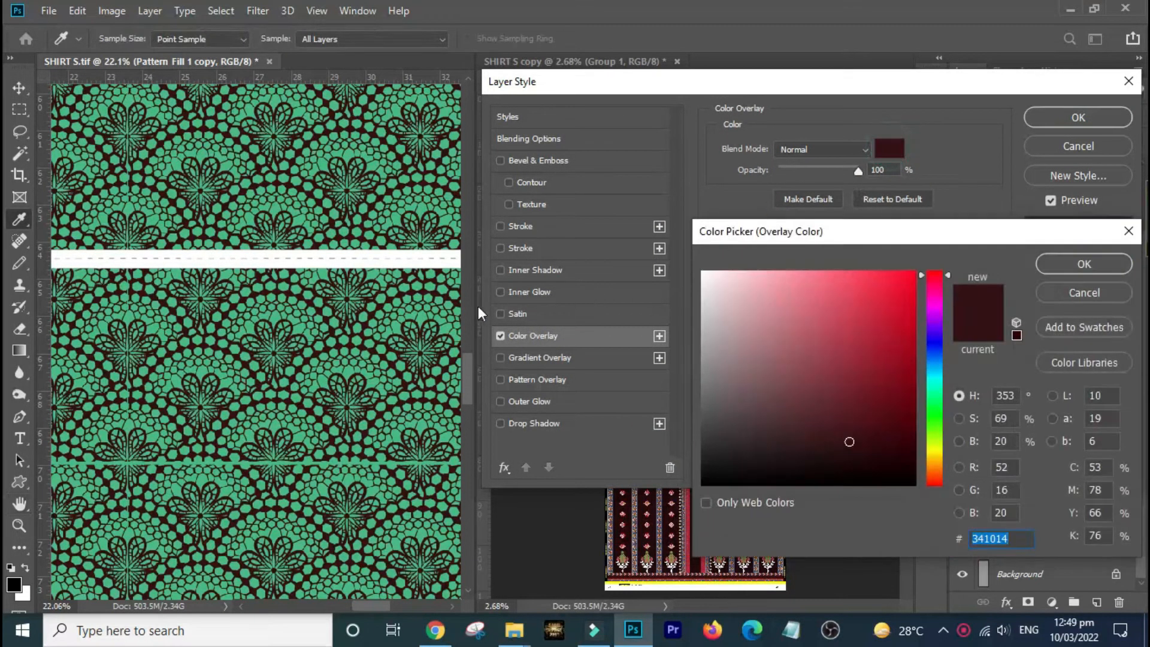
{"action": "left_click", "coordinate": [427, 311]}
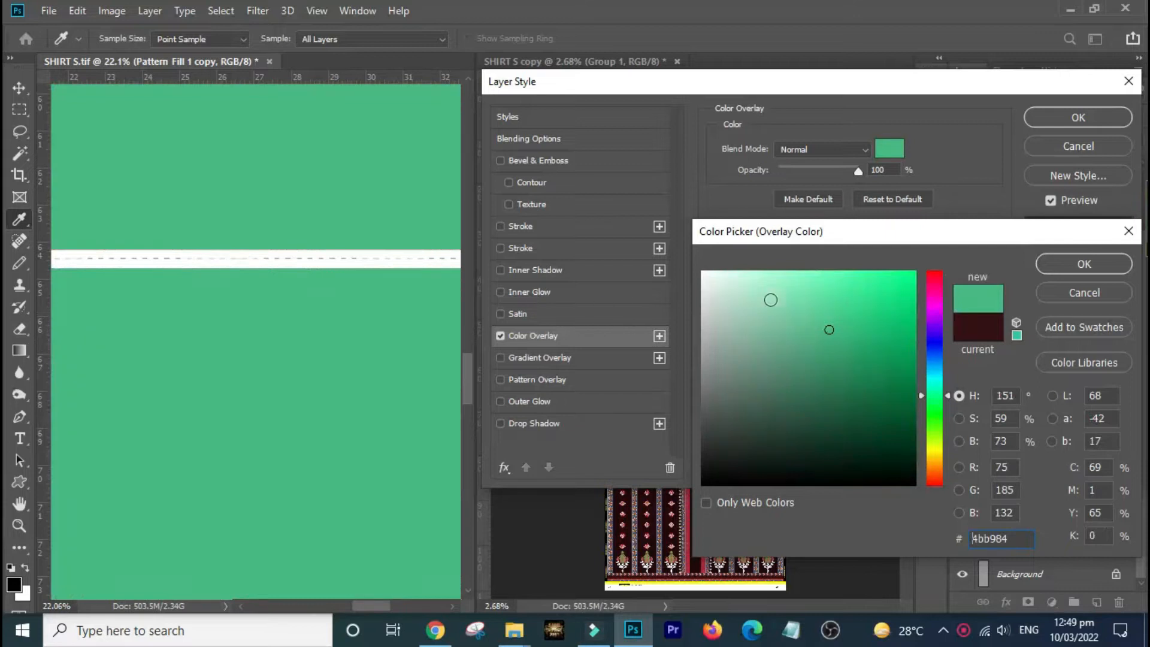
{"action": "left_click_drag", "start_coordinate": [829, 330], "coordinate": [838, 345]}
{"action": "key", "text": "Return"}
{"action": "key", "text": "Return"}
{"action": "key", "text": "v"}
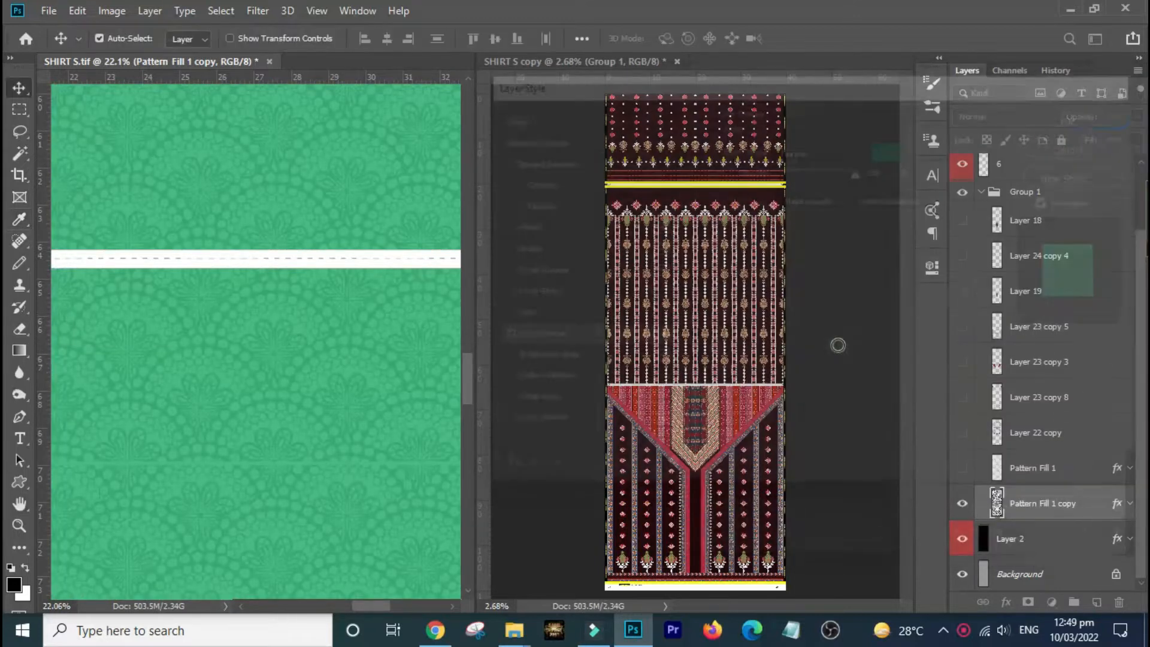
Show the Pattern Fill 1 layer and change its Color Overlay to the darker green #369e6b.
{"action": "left_click", "coordinate": [961, 468]}
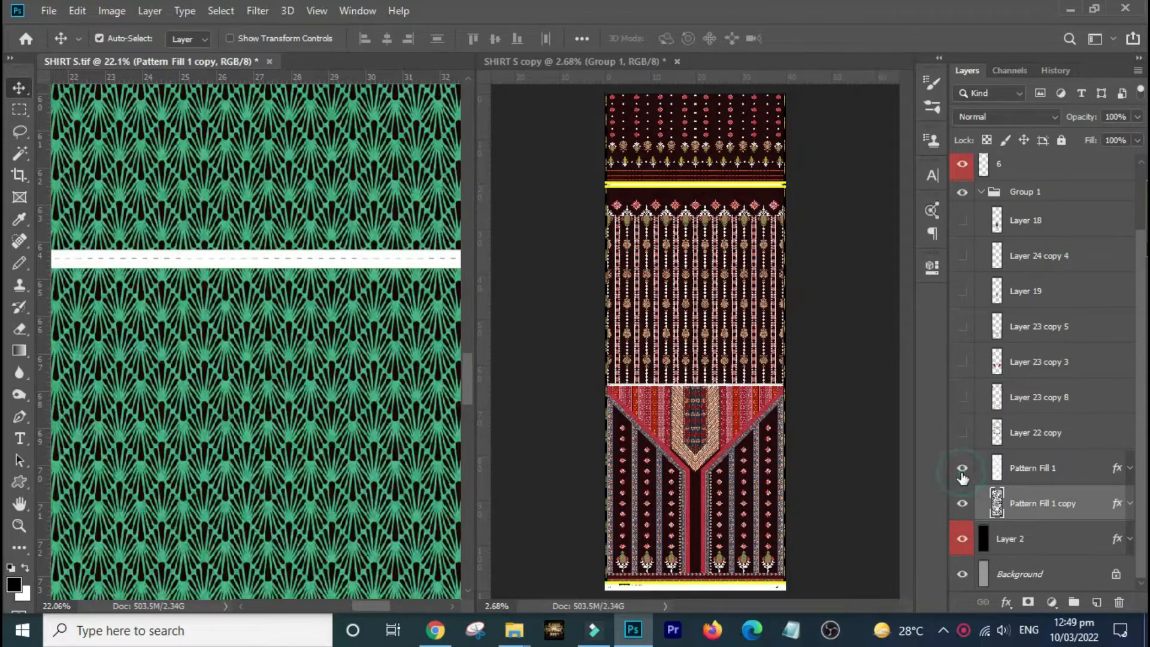
{"action": "double_click", "coordinate": [1118, 470]}
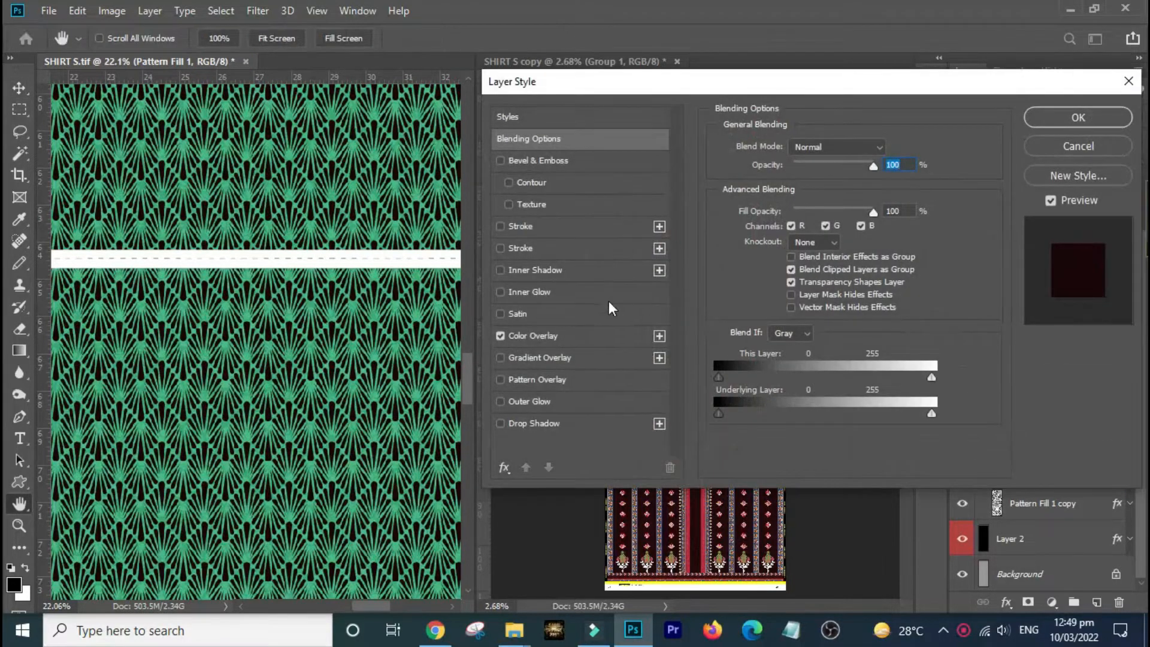
{"action": "left_click", "coordinate": [572, 335]}
{"action": "left_click", "coordinate": [889, 147]}
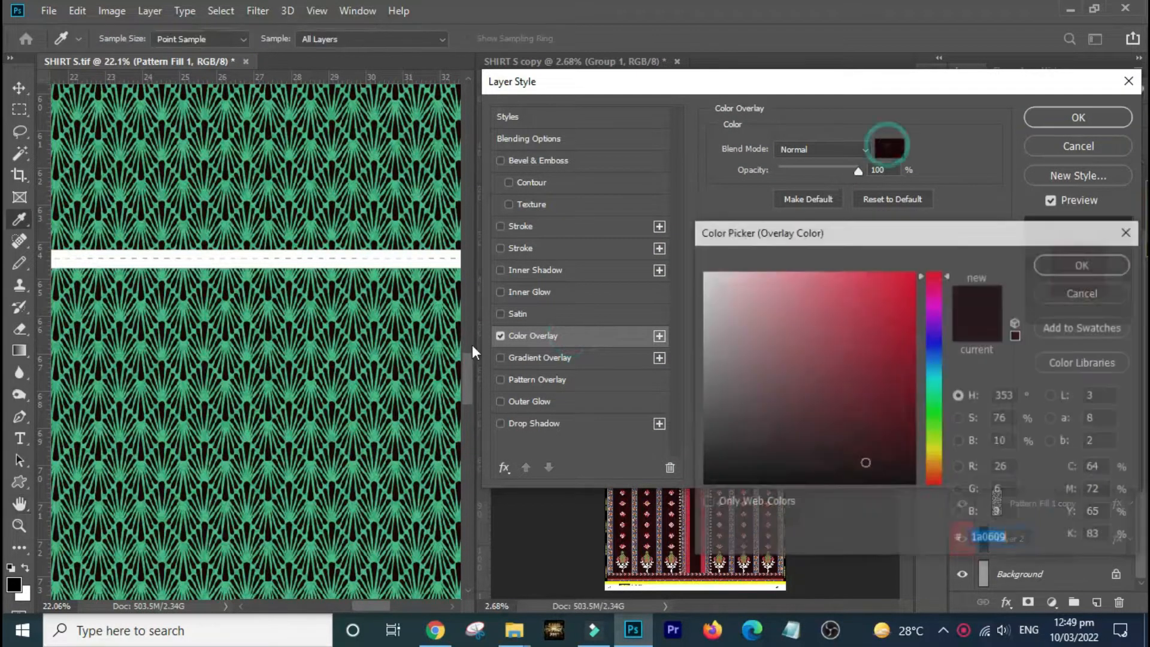
{"action": "left_click", "coordinate": [398, 380]}
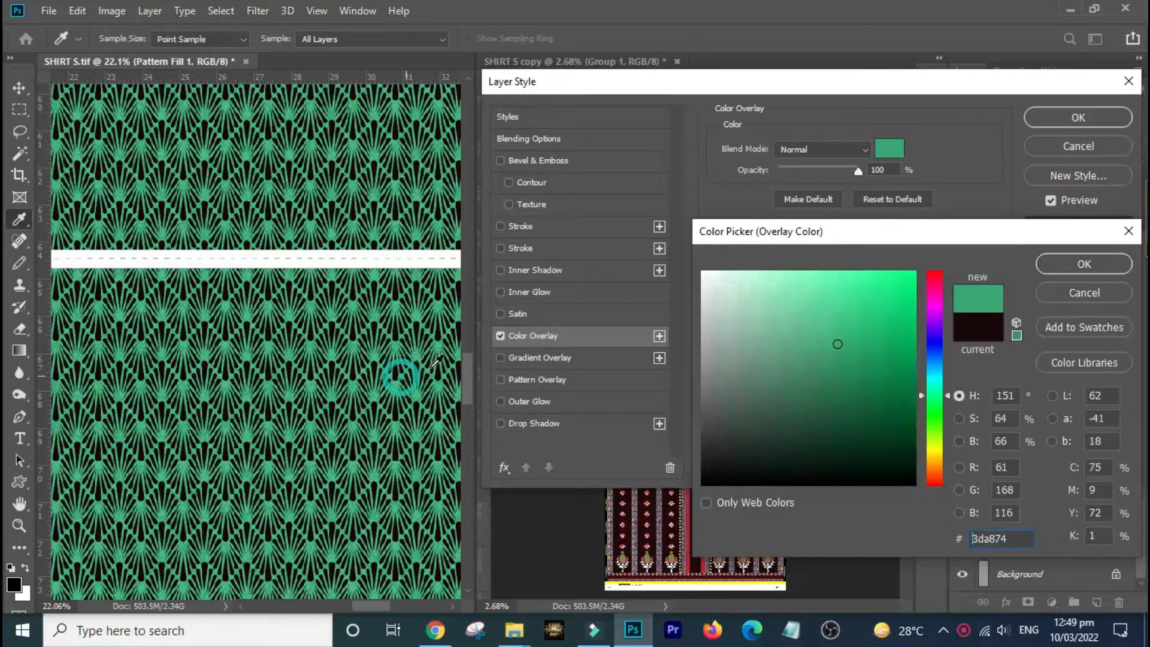
{"action": "left_click_drag", "start_coordinate": [832, 341], "coordinate": [826, 330]}
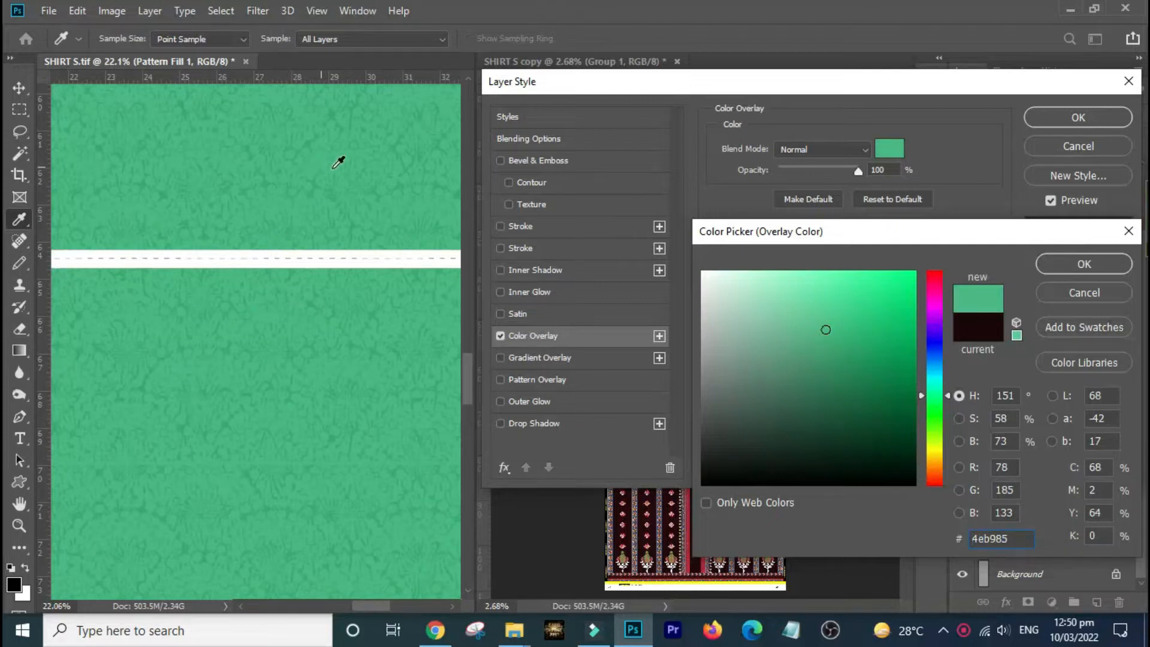
{"action": "left_click", "coordinate": [844, 352]}
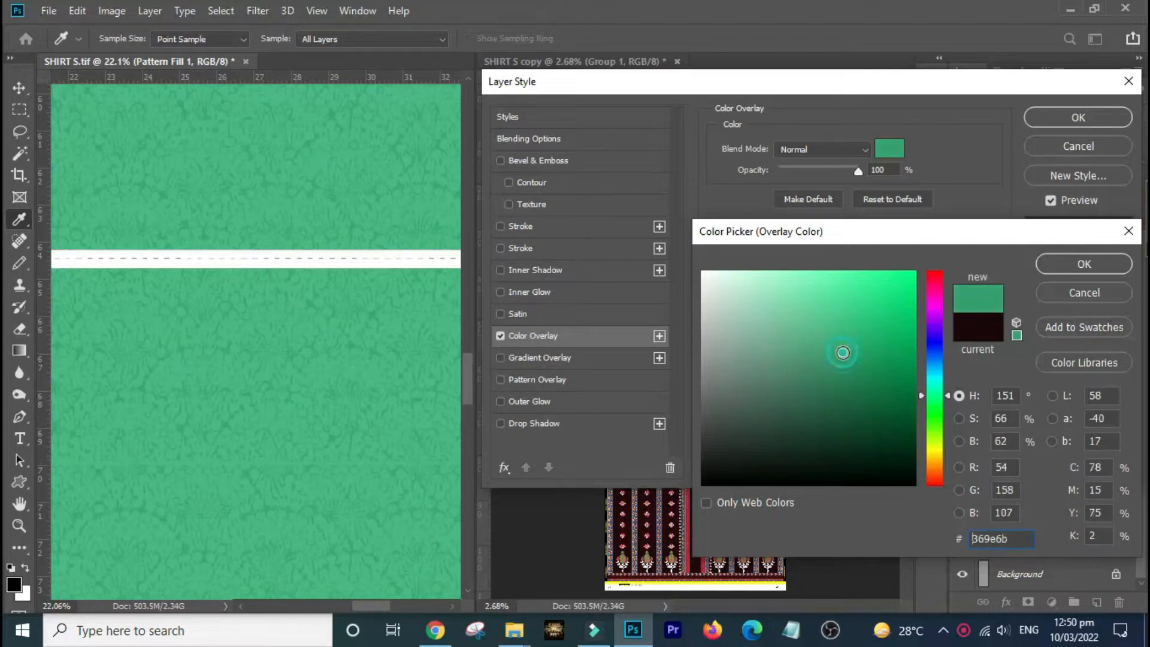
{"action": "key", "text": "Return"}
{"action": "key", "text": "Return"}
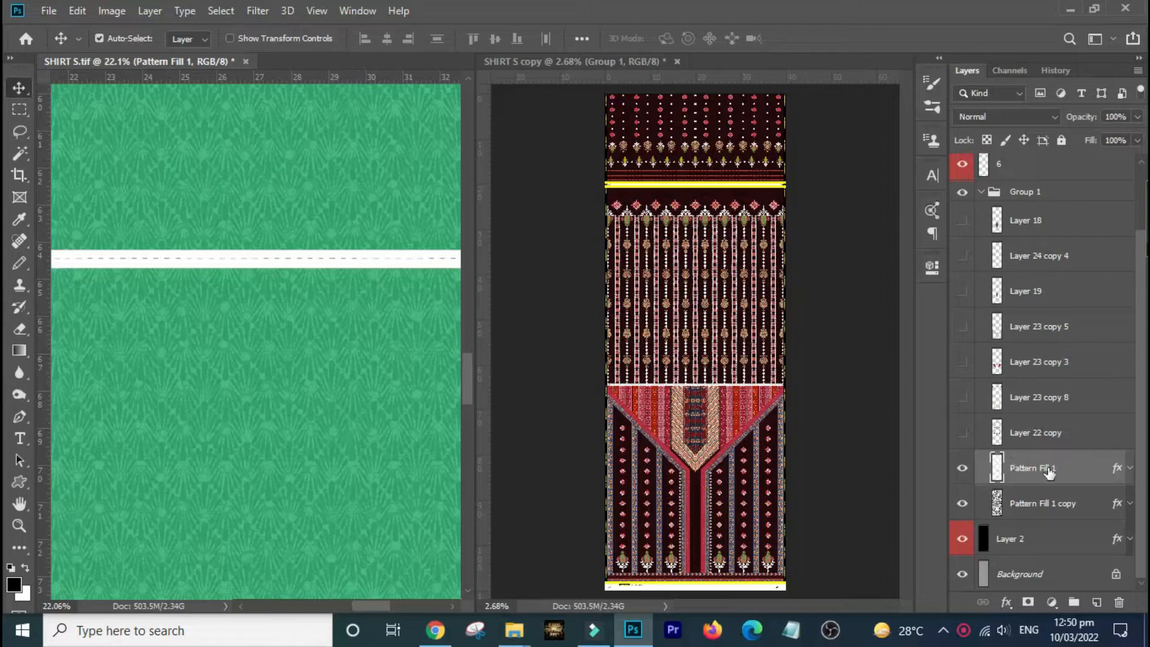
Move Pattern Fill 1 beneath Pattern Fill 1 copy, and darken the Color Overlay of Pattern Fill 1 copy to #359466.
{"action": "left_click_drag", "start_coordinate": [1084, 473], "coordinate": [1085, 510]}
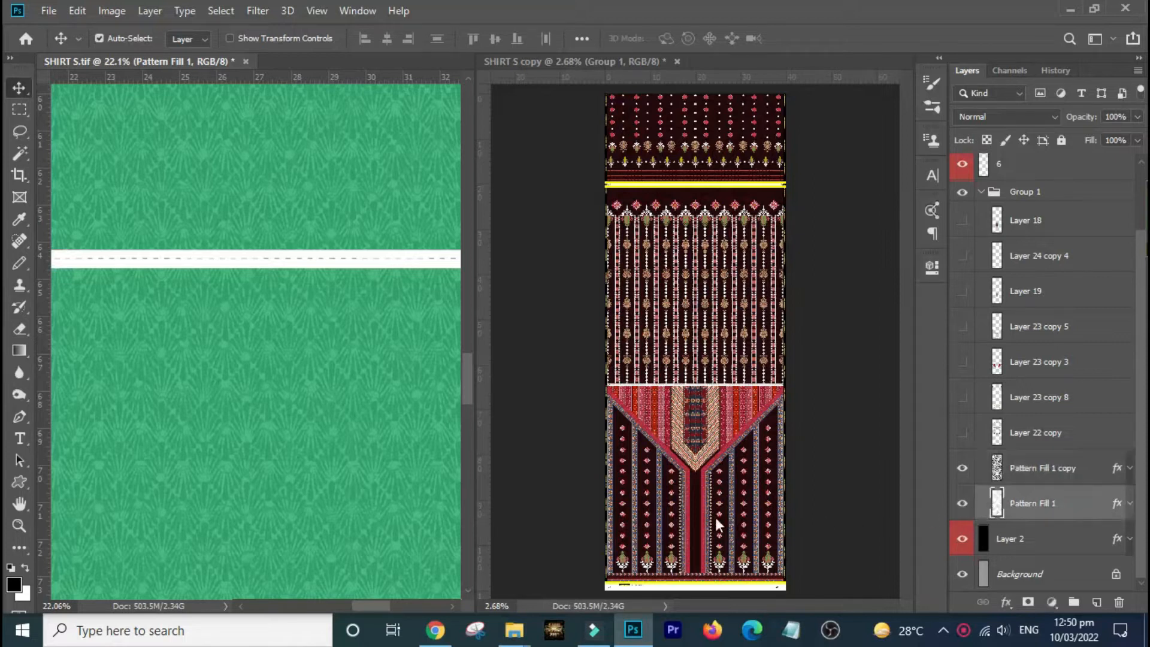
{"action": "left_click_drag", "start_coordinate": [262, 260], "coordinate": [405, 457]}
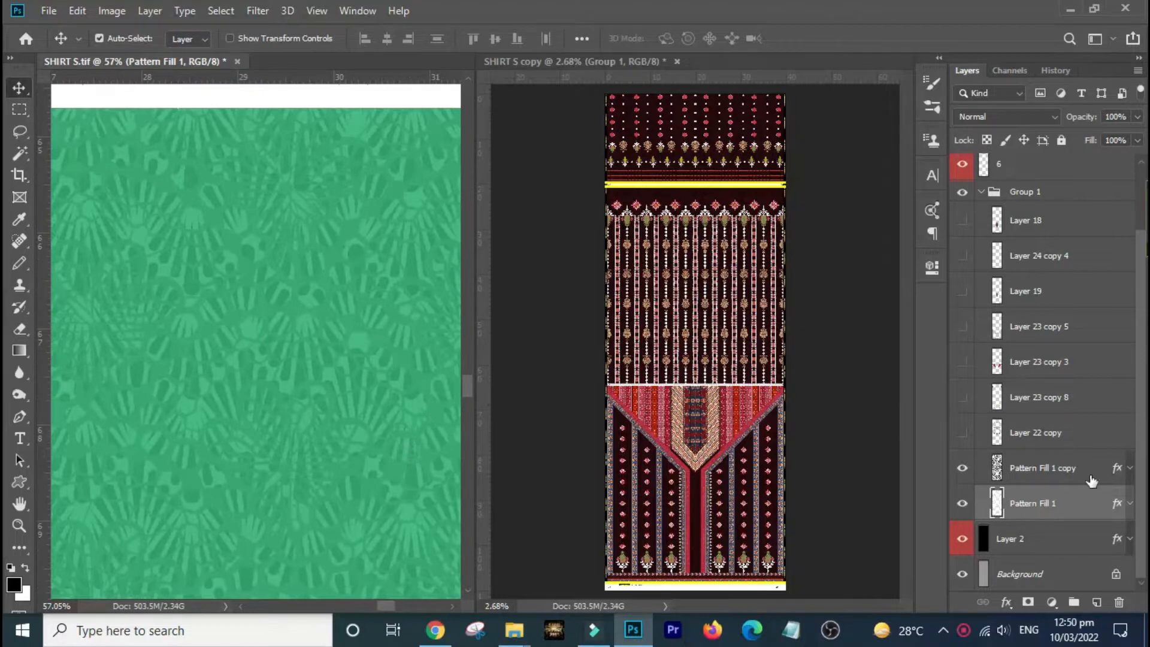
{"action": "left_click", "coordinate": [1112, 470]}
{"action": "key", "text": "space"}
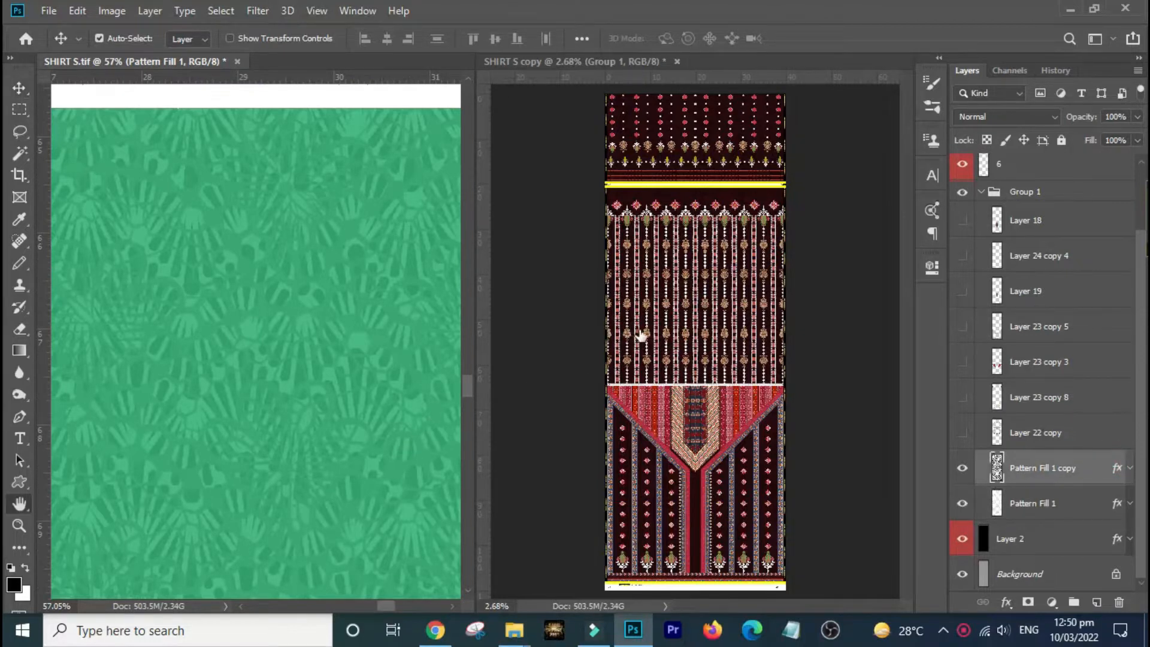
{"action": "left_click", "coordinate": [567, 333]}
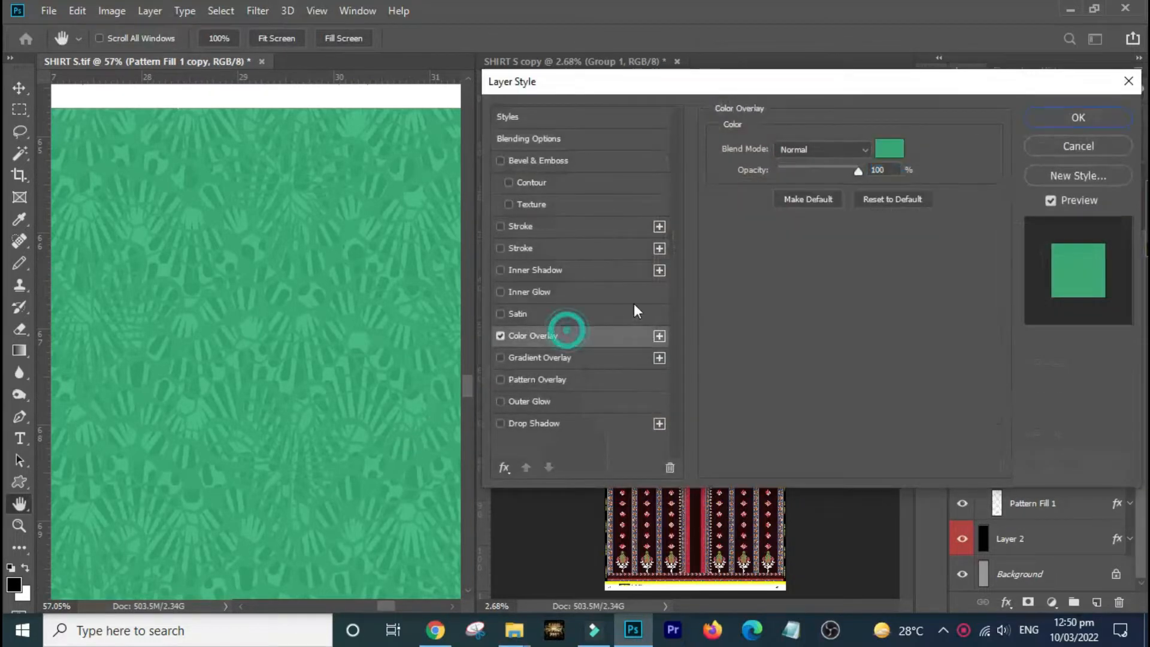
{"action": "left_click", "coordinate": [890, 149]}
{"action": "left_click", "coordinate": [829, 332]}
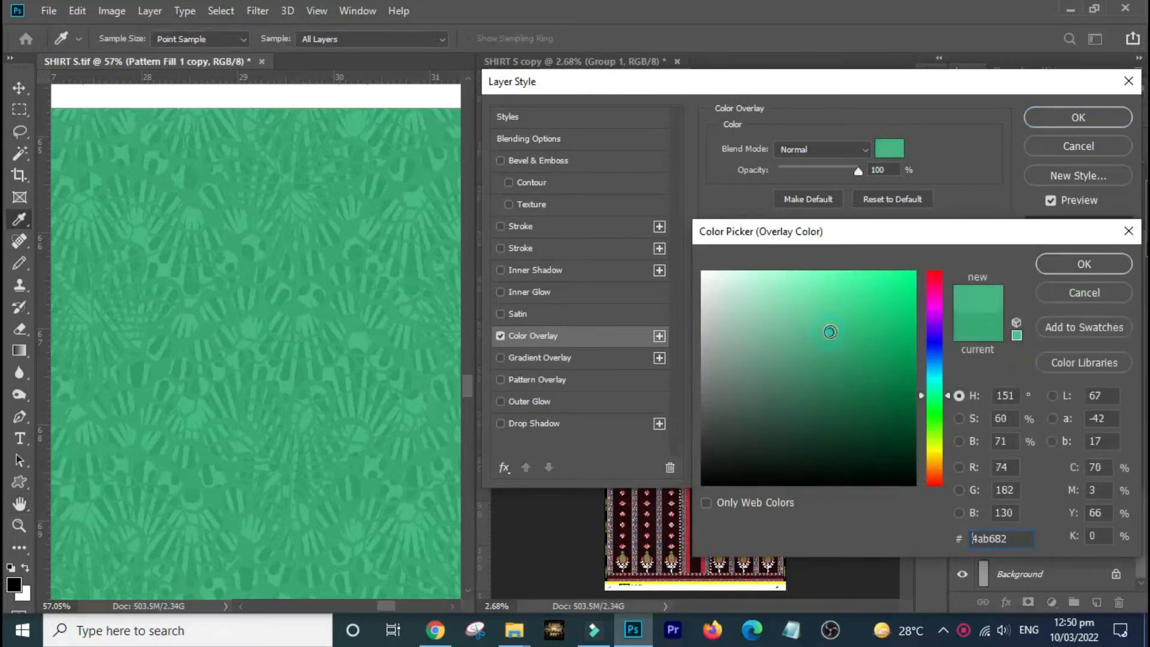
{"action": "left_click_drag", "start_coordinate": [837, 340], "coordinate": [853, 342]}
{"action": "left_click", "coordinate": [840, 360]}
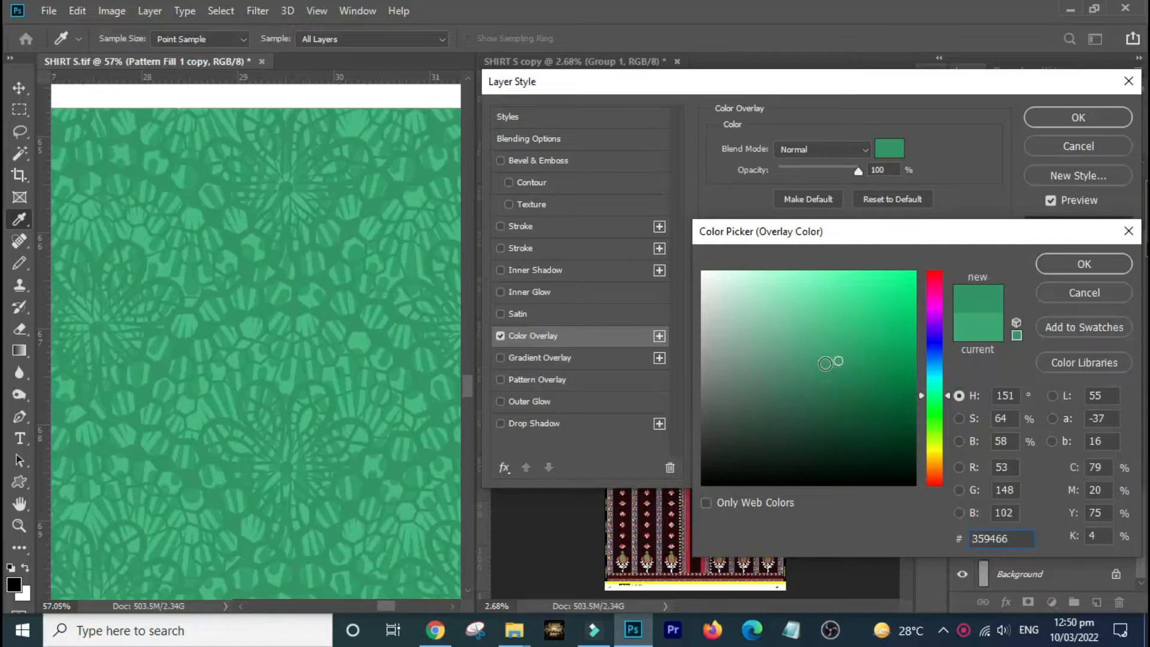
{"action": "key", "text": "Return"}
{"action": "key", "text": "Return"}
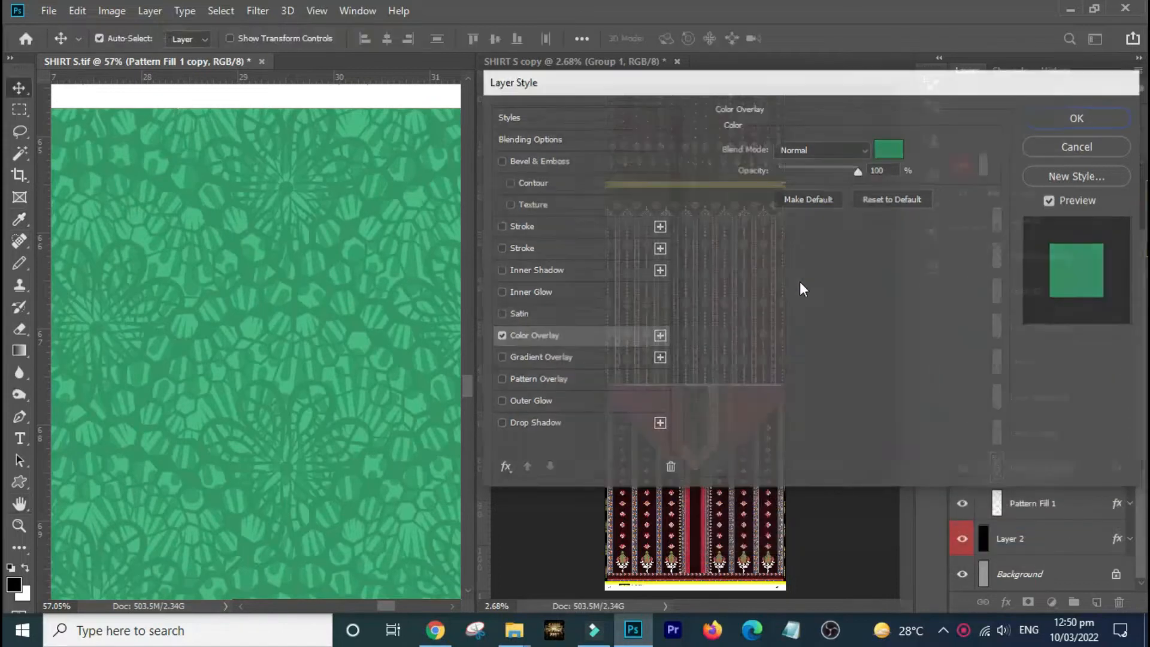
Show Layer 22 copy over the green background patterns.
{"action": "key", "text": "ctrl+minus"}
{"action": "key", "text": "ctrl+minus"}
{"action": "key", "text": "ctrl+minus"}
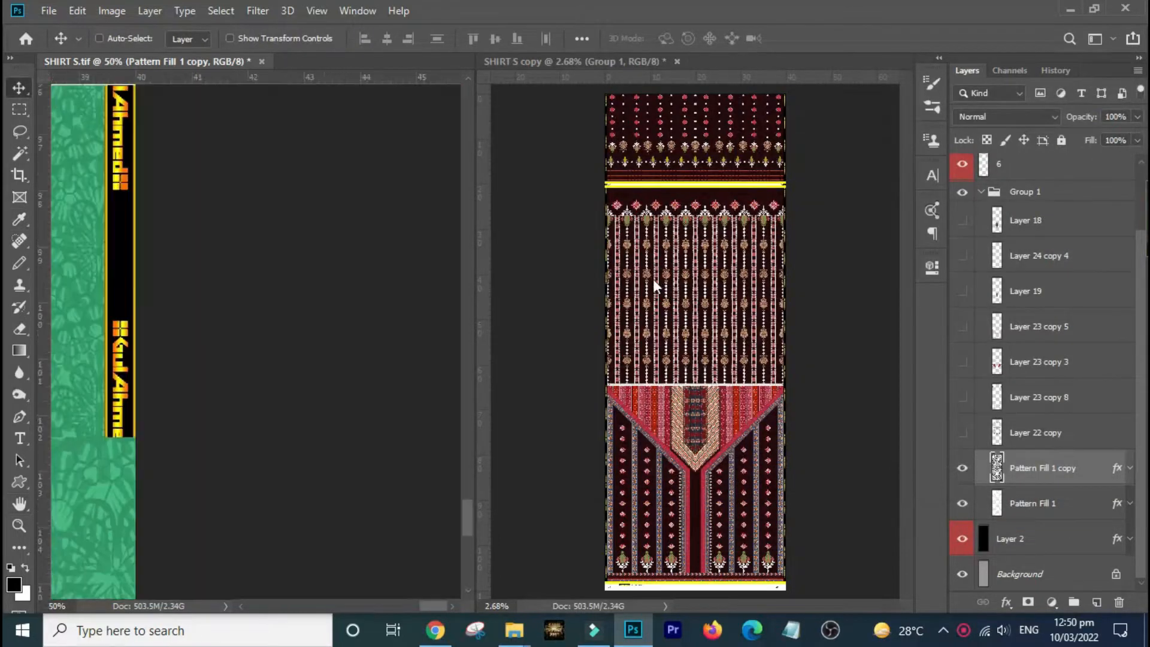
{"action": "left_click_drag", "start_coordinate": [325, 451], "coordinate": [303, 297]}
{"action": "left_click", "coordinate": [961, 436]}
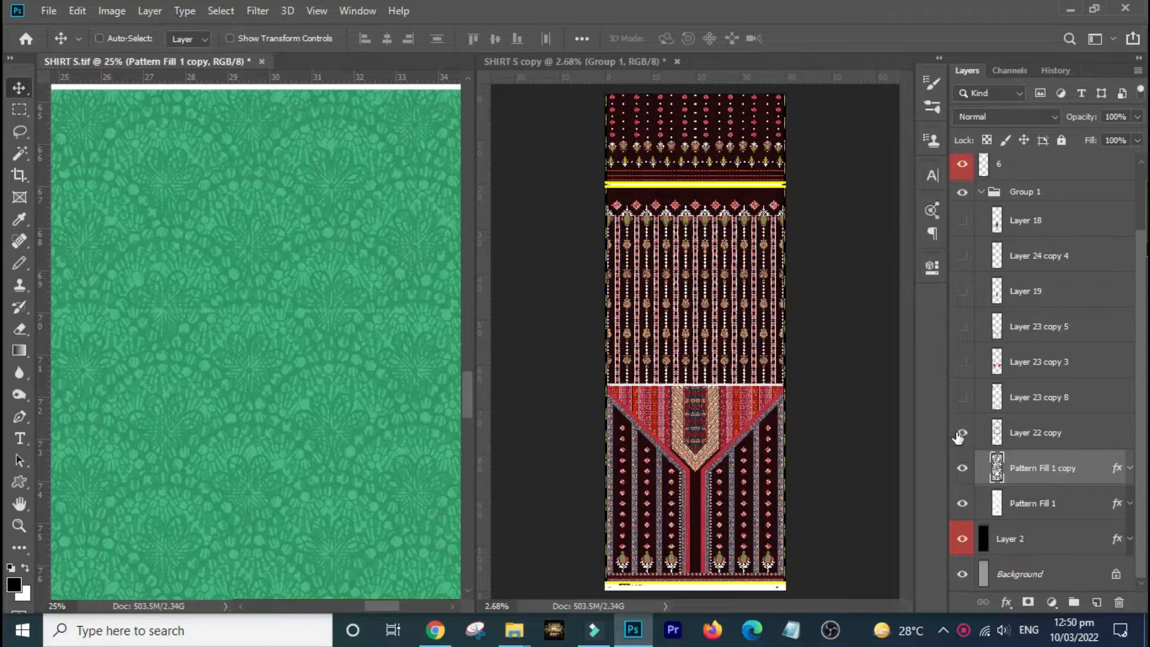
{"action": "key", "text": "ctrl+0"}
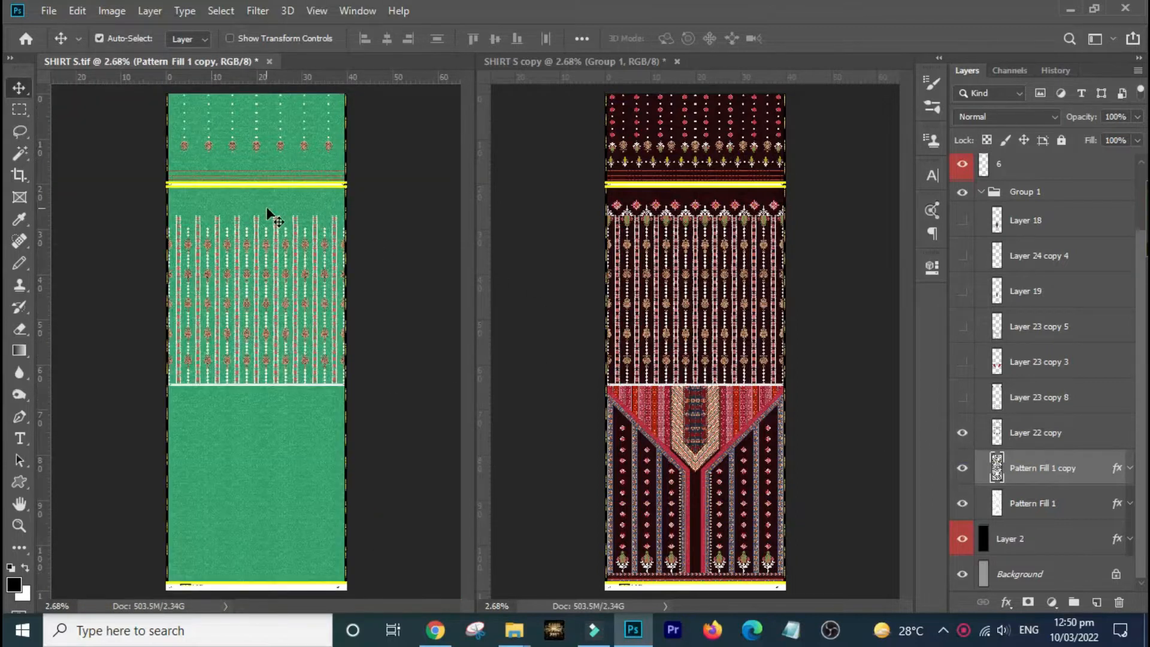
Examine the stripes and floral motifs of Layer 22 copy up close, hiding and reshowing the layer to see what it contains.
{"action": "left_click_drag", "start_coordinate": [159, 193], "coordinate": [389, 382]}
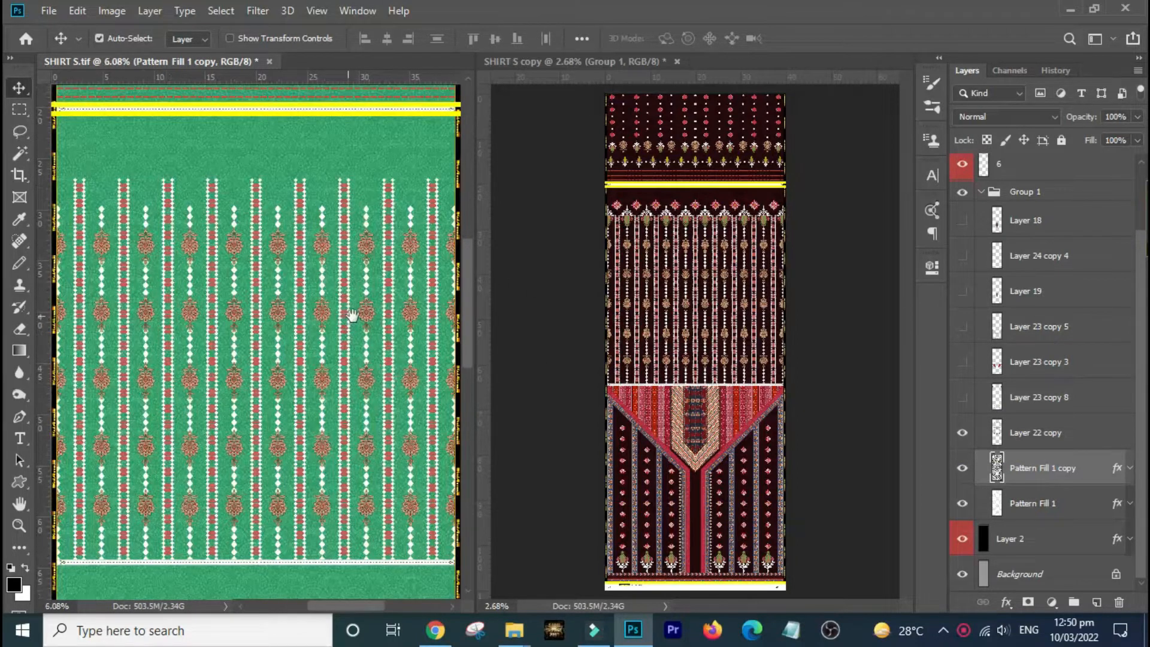
{"action": "left_click_drag", "start_coordinate": [351, 316], "coordinate": [426, 380]}
{"action": "left_click_drag", "start_coordinate": [139, 121], "coordinate": [268, 369]}
{"action": "left_click_drag", "start_coordinate": [354, 459], "coordinate": [368, 408]}
{"action": "left_click_drag", "start_coordinate": [112, 176], "coordinate": [372, 505]}
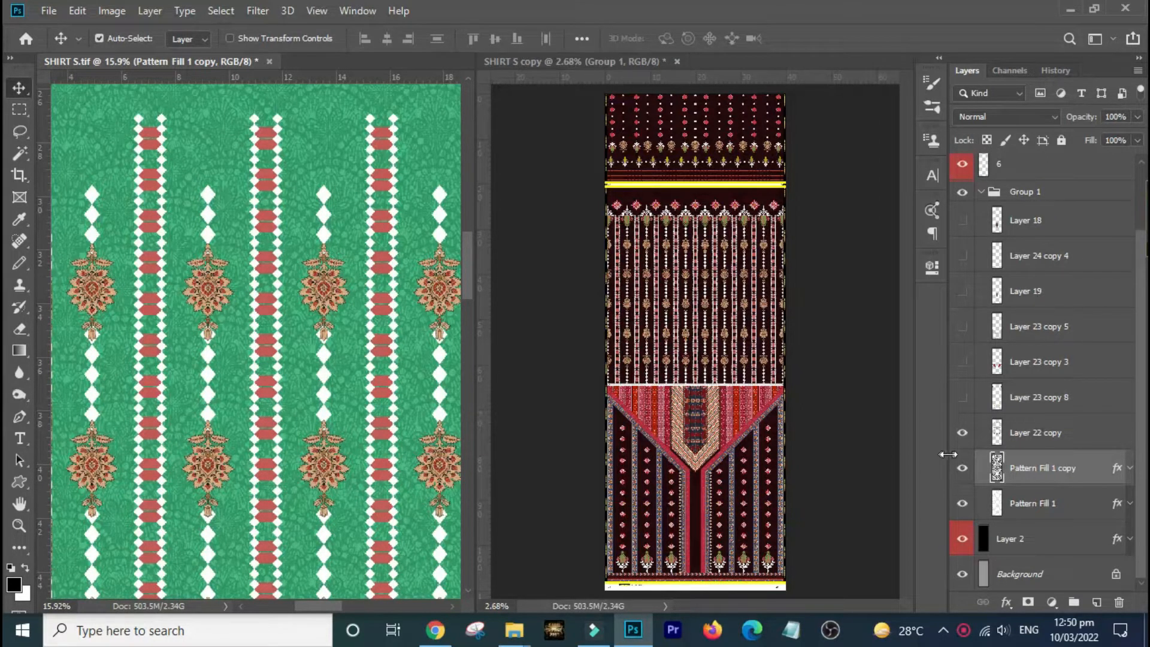
{"action": "left_click", "coordinate": [1051, 438]}
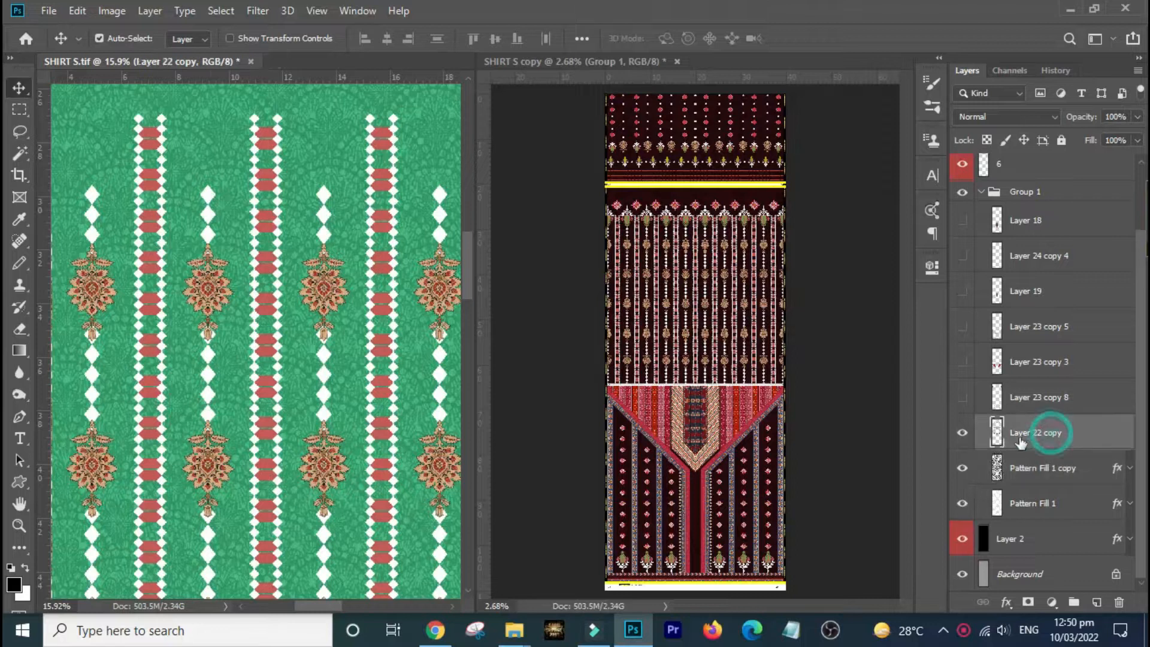
{"action": "left_click", "coordinate": [963, 433]}
{"action": "left_click", "coordinate": [962, 432]}
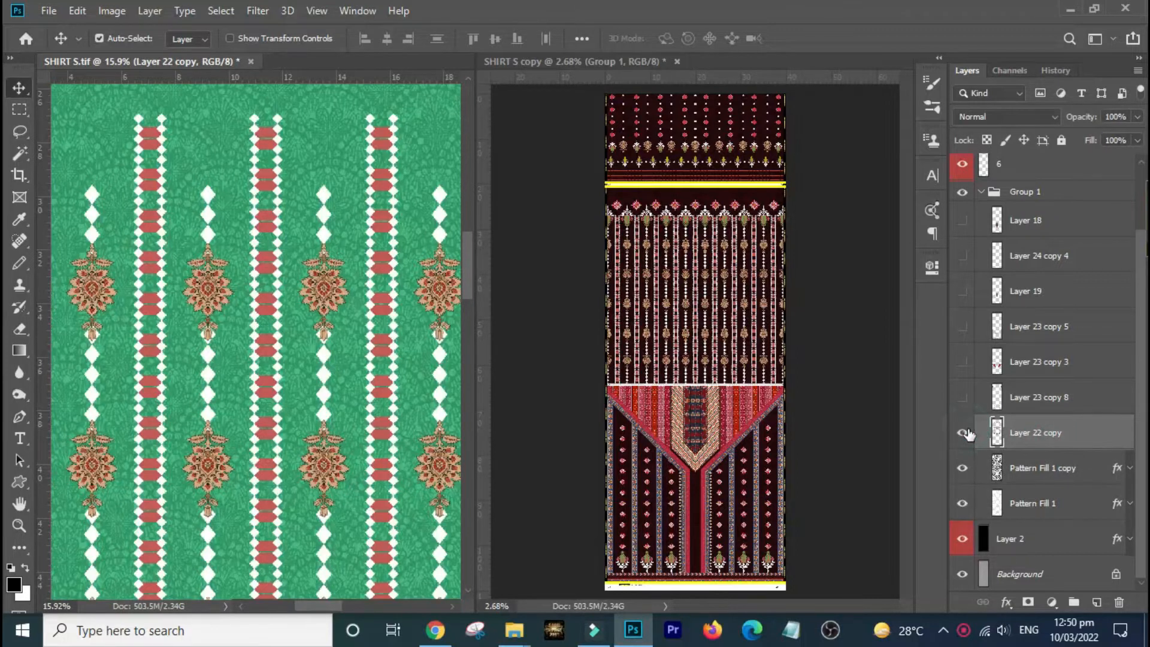
{"action": "key", "text": "ctrl+0"}
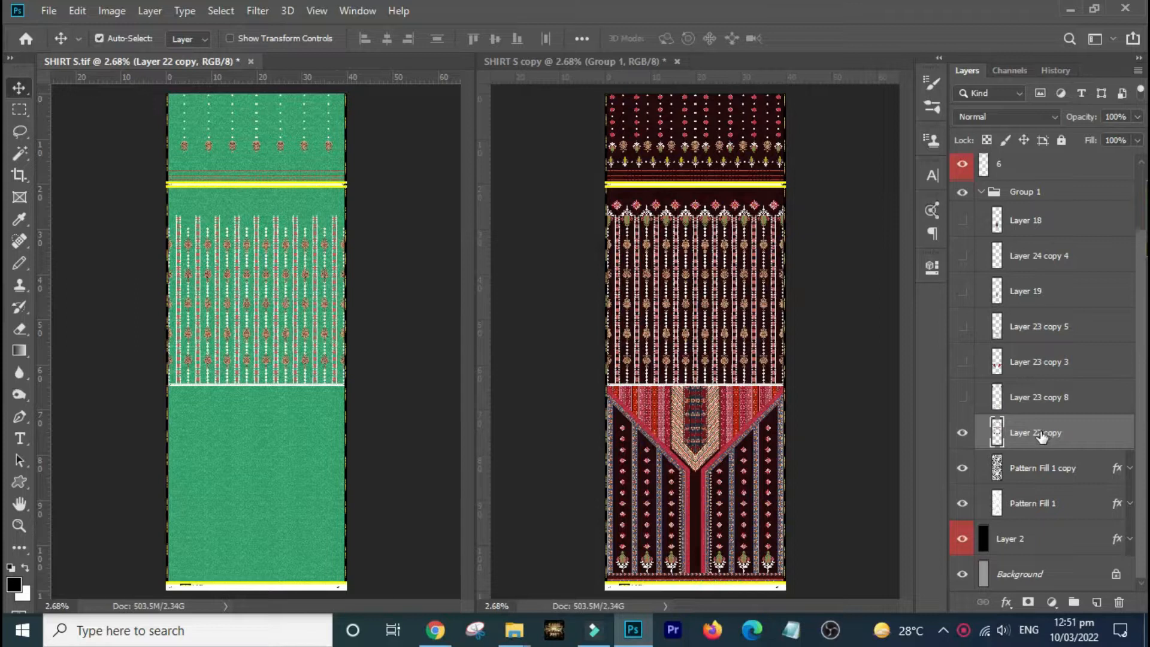
Enlarge the motifs of SHIRT S.tif to 16.67% and widen its window, narrowing the SHIRT S copy window beside it.
{"action": "key", "text": "ctrl+plus"}
{"action": "key", "text": "ctrl+plus"}
{"action": "key", "text": "ctrl+plus"}
{"action": "key", "text": "ctrl+plus"}
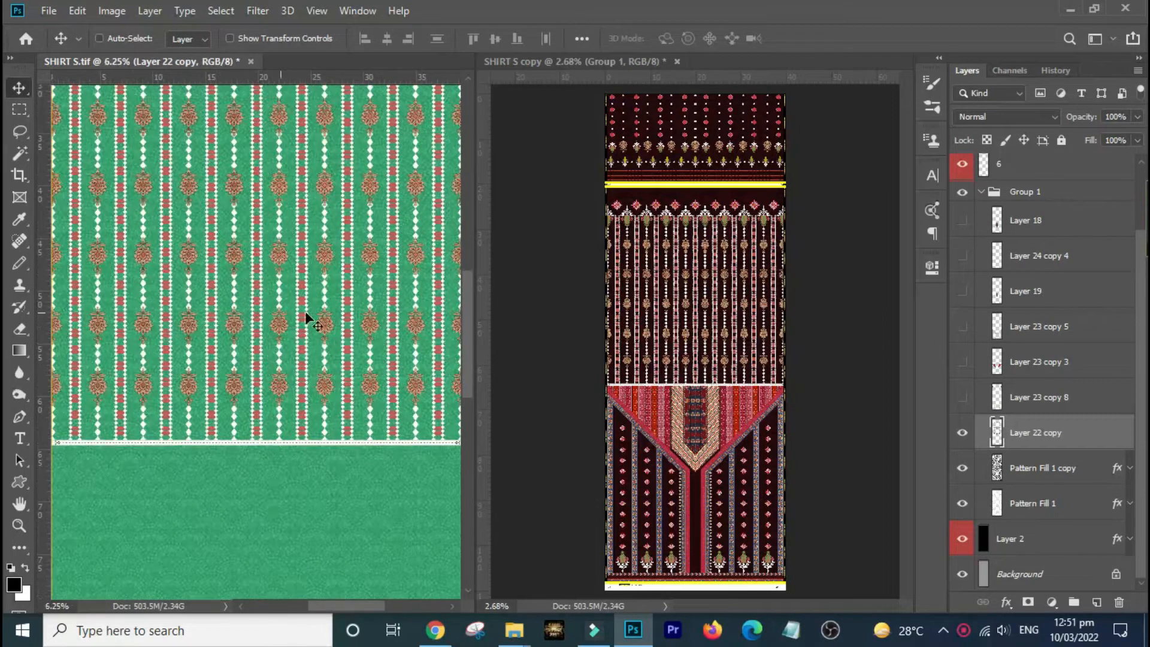
{"action": "key", "text": "ctrl+plus"}
{"action": "key", "text": "ctrl+plus"}
{"action": "key", "text": "ctrl+plus"}
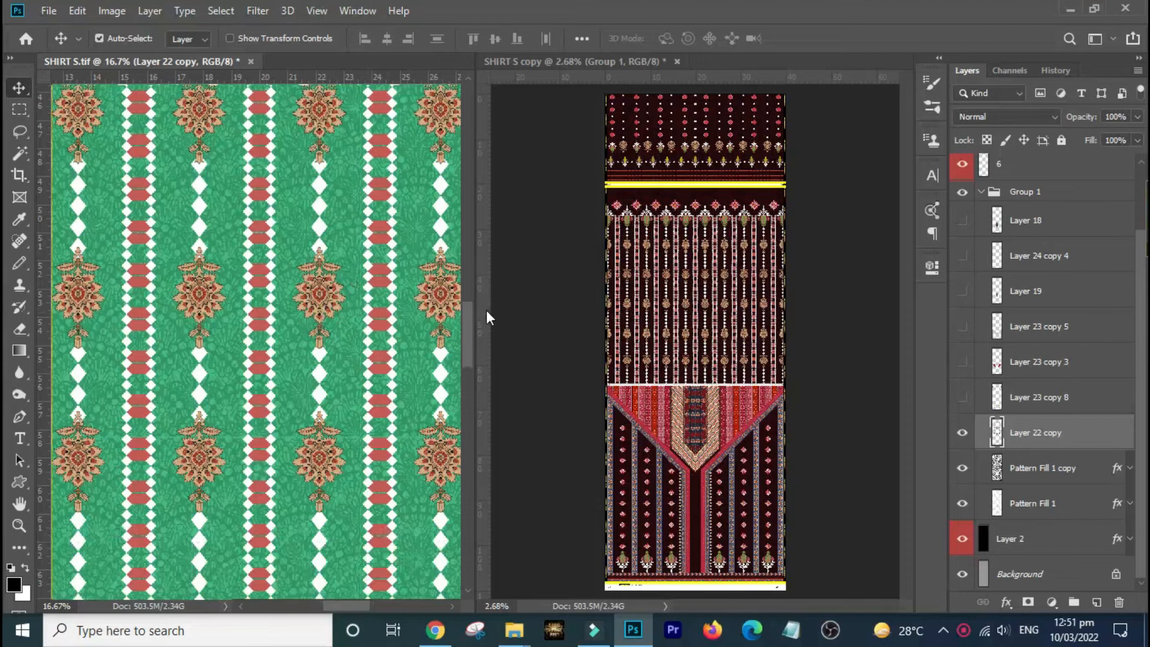
{"action": "left_click_drag", "start_coordinate": [474, 312], "coordinate": [698, 276]}
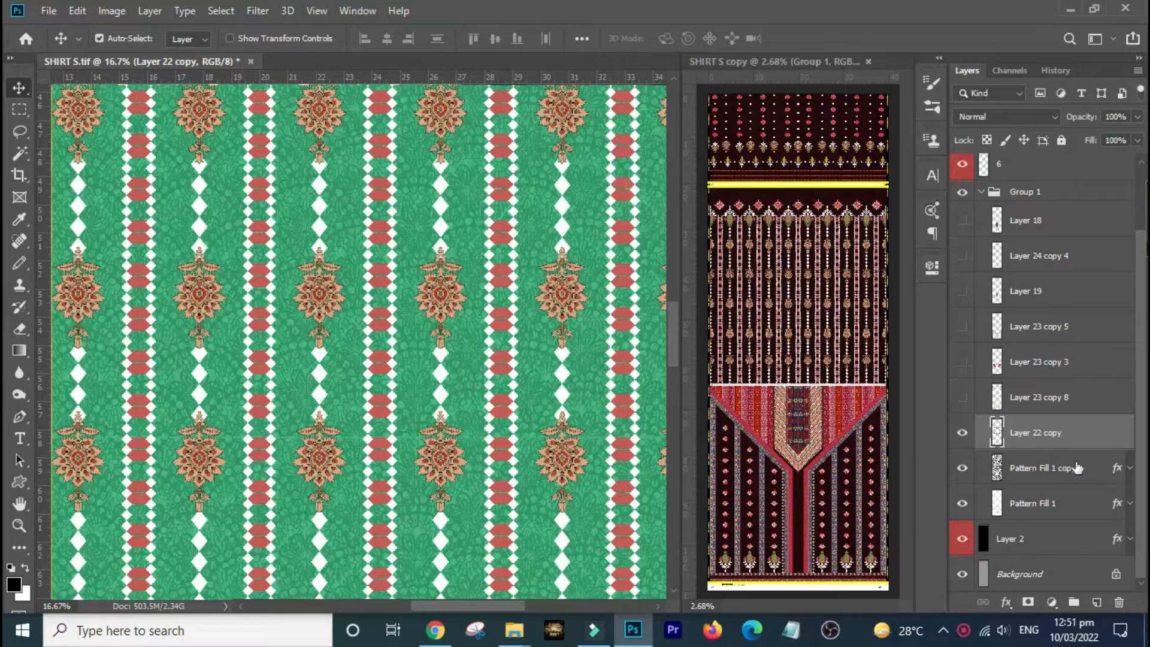
Open a Hue/Saturation adjustment on Layer 22 copy and set the hue of the Reds to +27.
{"action": "left_click", "coordinate": [1085, 436]}
{"action": "key", "text": "ctrl+u"}
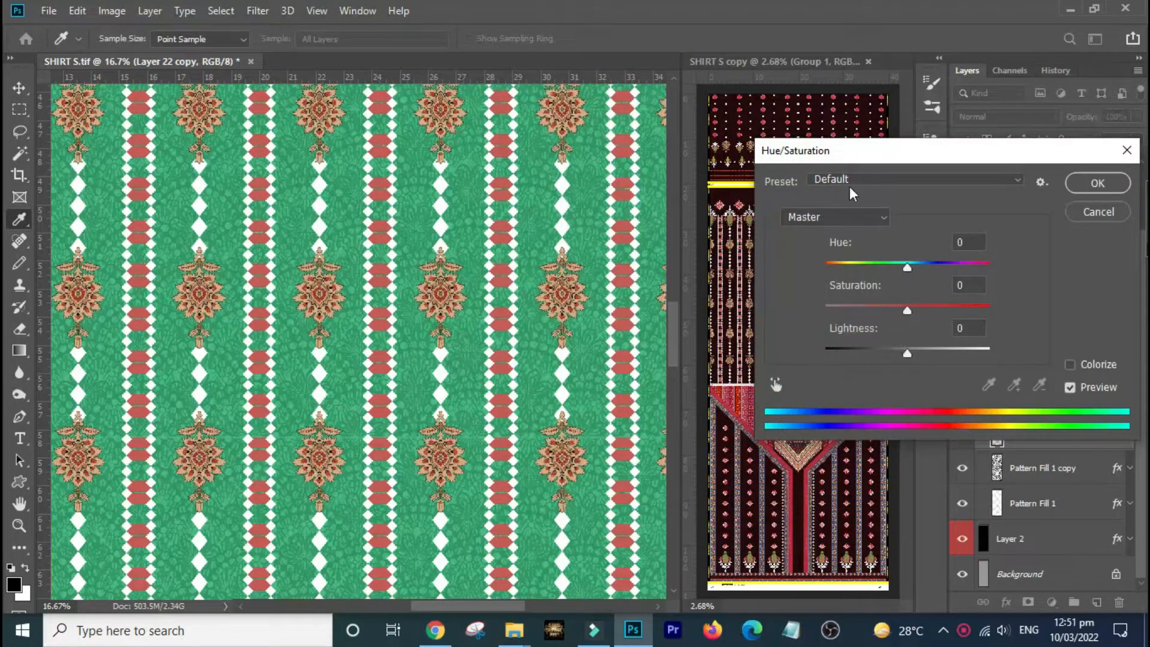
{"action": "left_click_drag", "start_coordinate": [847, 153], "coordinate": [702, 204]}
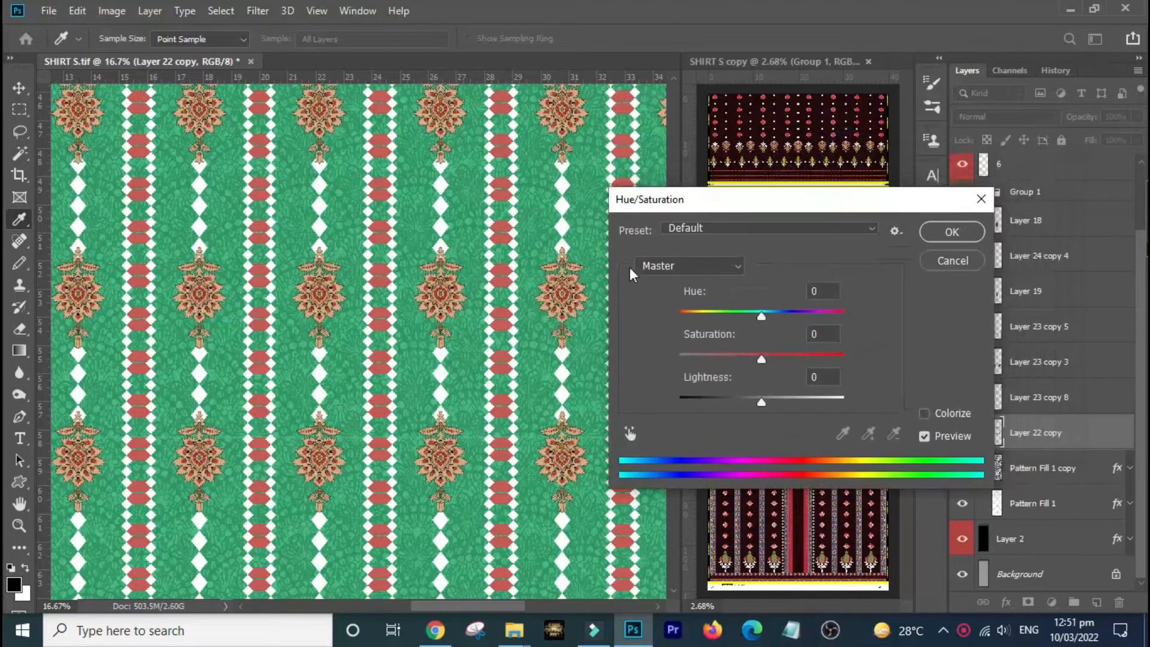
{"action": "left_click", "coordinate": [706, 266]}
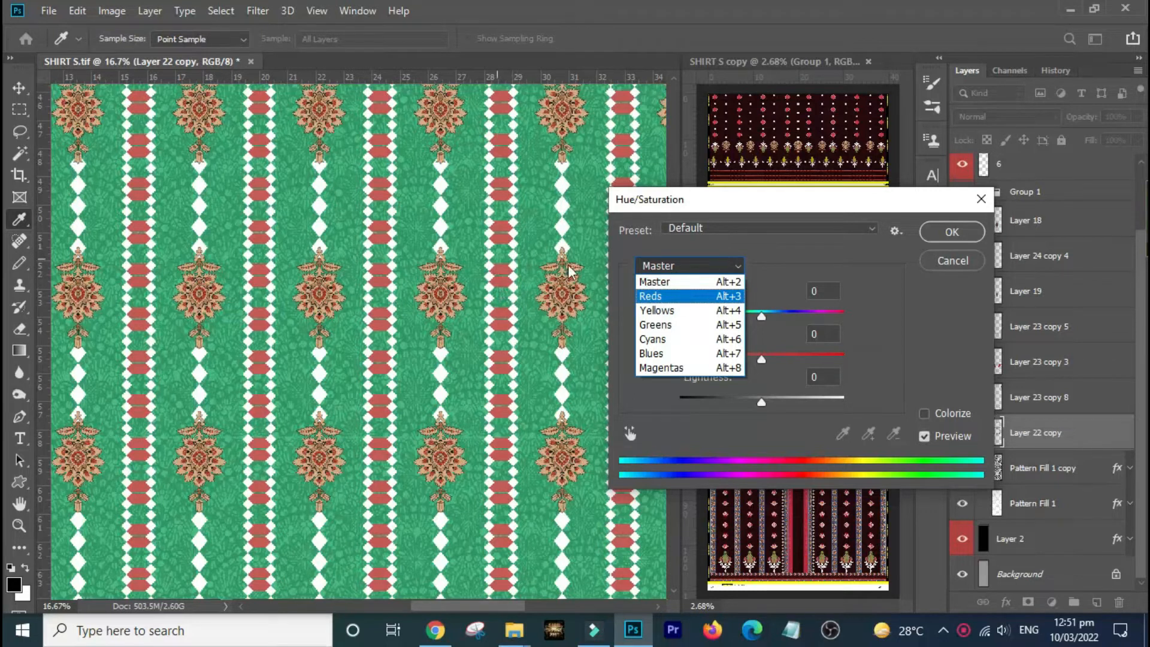
{"action": "left_click", "coordinate": [651, 296]}
{"action": "left_click_drag", "start_coordinate": [762, 318], "coordinate": [785, 317]}
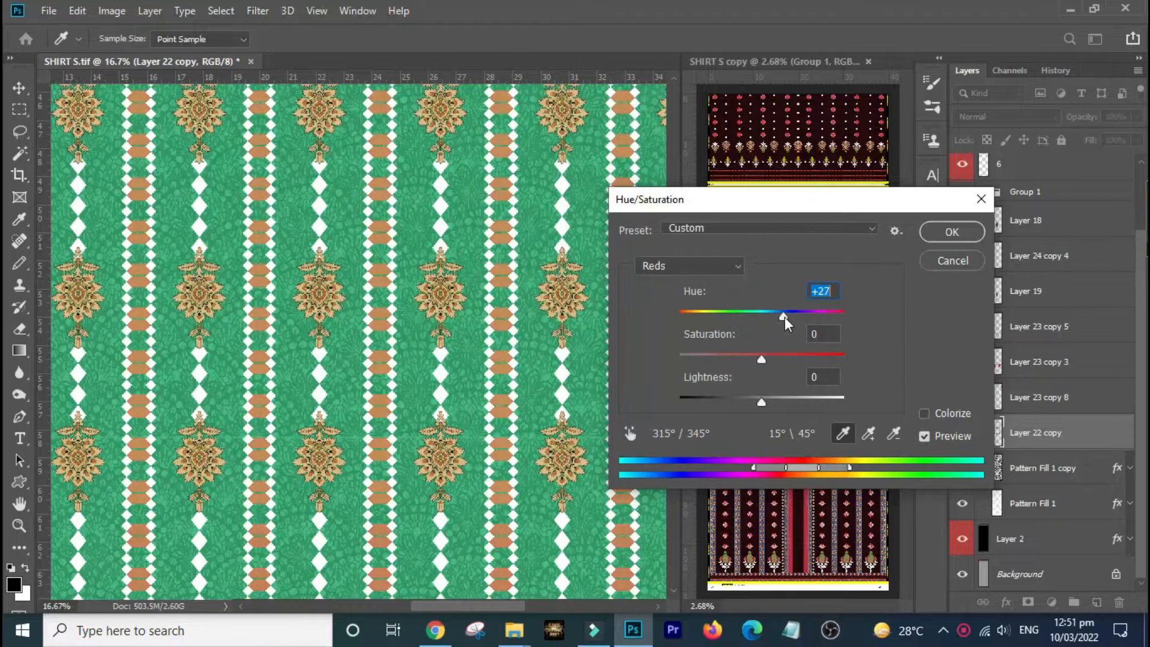
{"action": "left_click", "coordinate": [725, 267]}
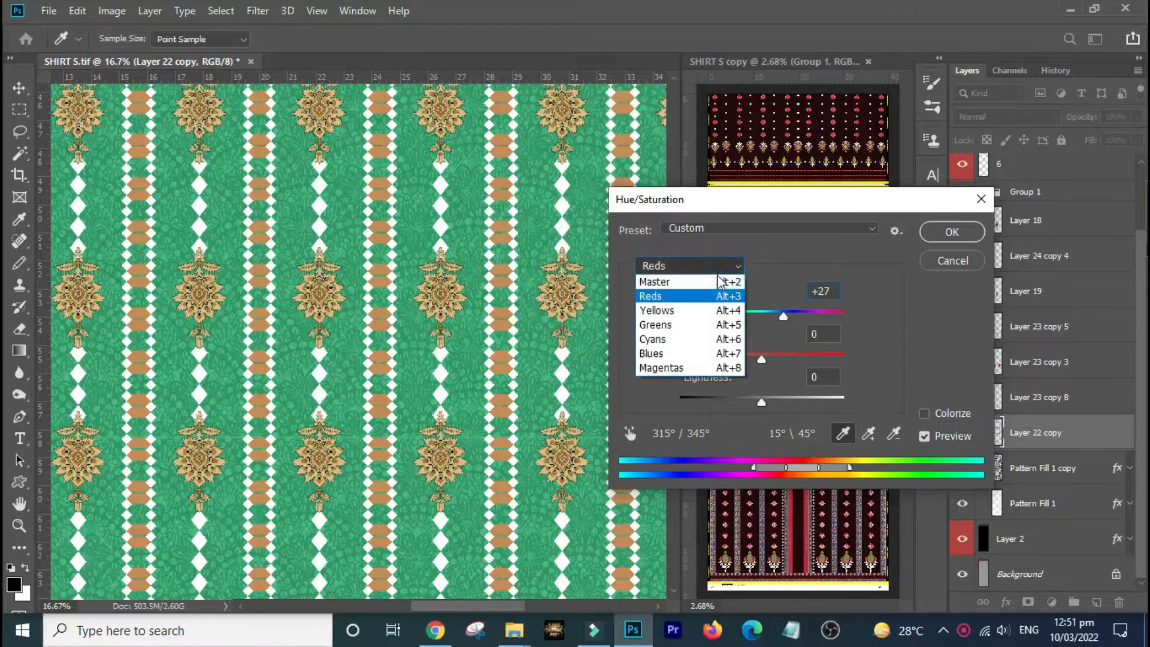
{"action": "left_click", "coordinate": [716, 287]}
{"action": "mouse_move", "coordinate": [763, 315]}
{"action": "left_mouse_down"}
{"action": "mouse_move", "coordinate": [802, 315]}
{"action": "mouse_move", "coordinate": [742, 315]}
{"action": "left_mouse_up"}
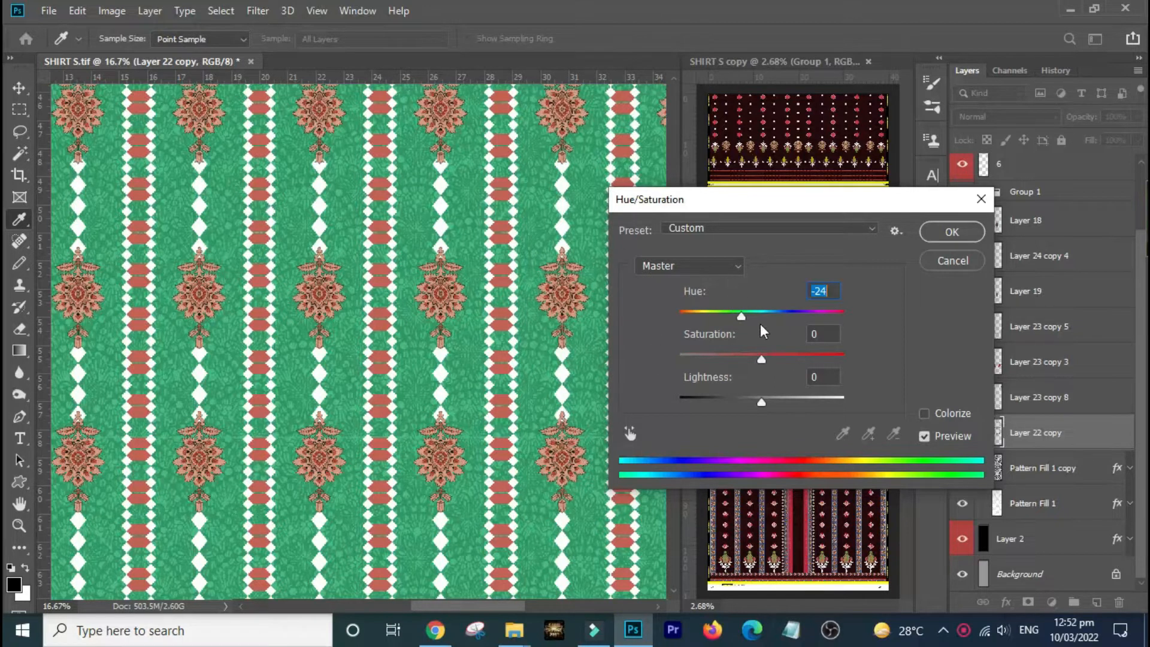
{"action": "left_click_drag", "start_coordinate": [782, 316], "coordinate": [792, 315]}
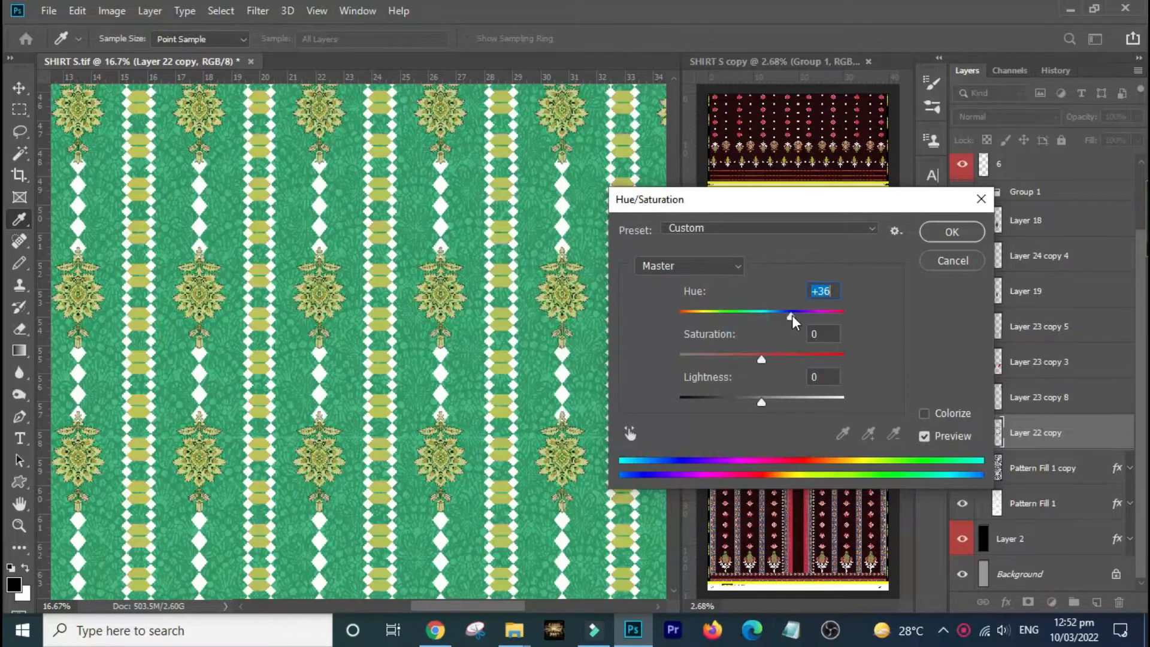
{"action": "left_click", "coordinate": [944, 257]}
Apply a Hue/Saturation adjustment to Layer 22 copy with the hue of the Reds at -24.
{"action": "key", "text": "ctrl+u"}
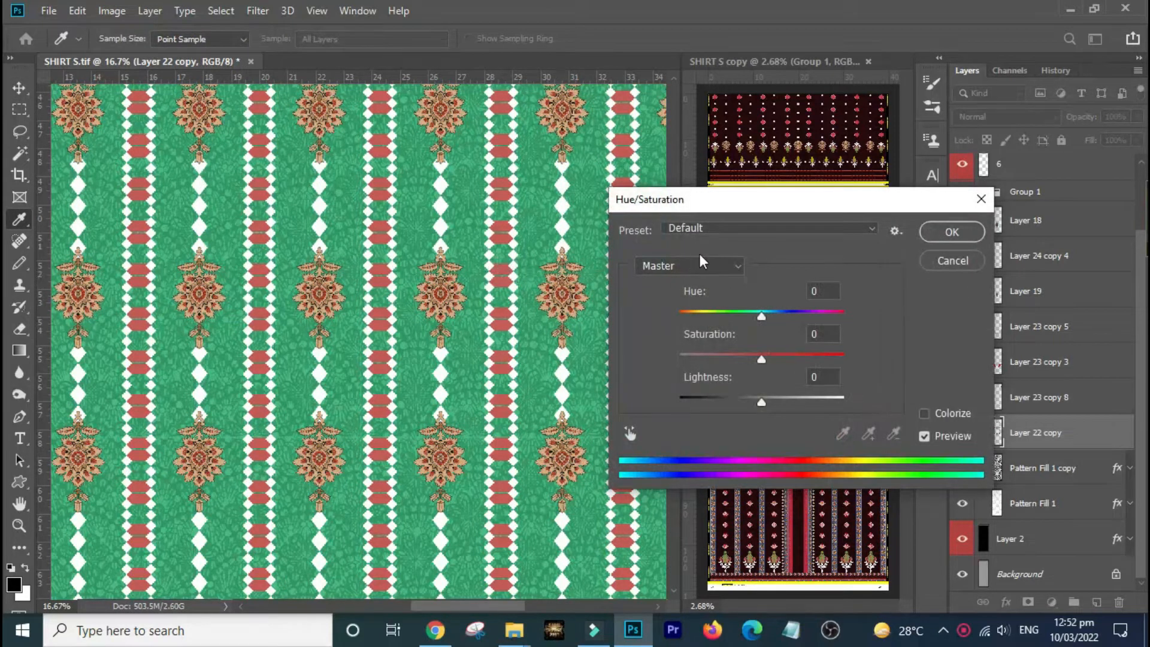
{"action": "left_click", "coordinate": [692, 268]}
{"action": "left_click", "coordinate": [689, 297]}
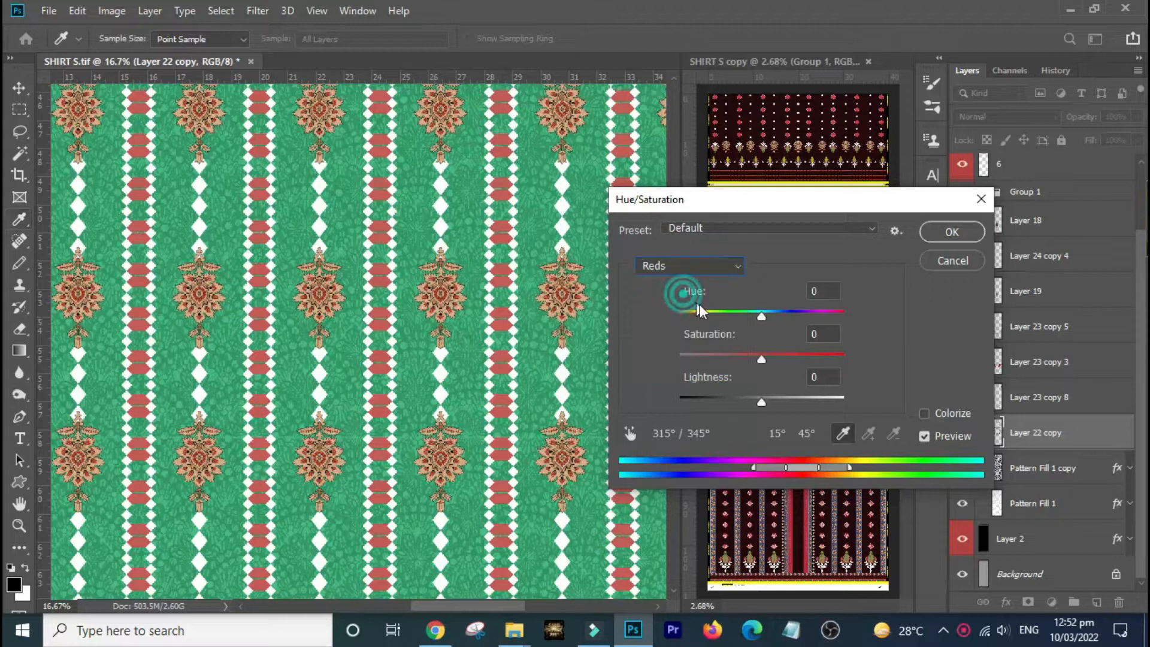
{"action": "mouse_move", "coordinate": [763, 318]}
{"action": "left_mouse_down"}
{"action": "mouse_move", "coordinate": [803, 317]}
{"action": "mouse_move", "coordinate": [701, 313]}
{"action": "mouse_move", "coordinate": [742, 315]}
{"action": "left_mouse_up"}
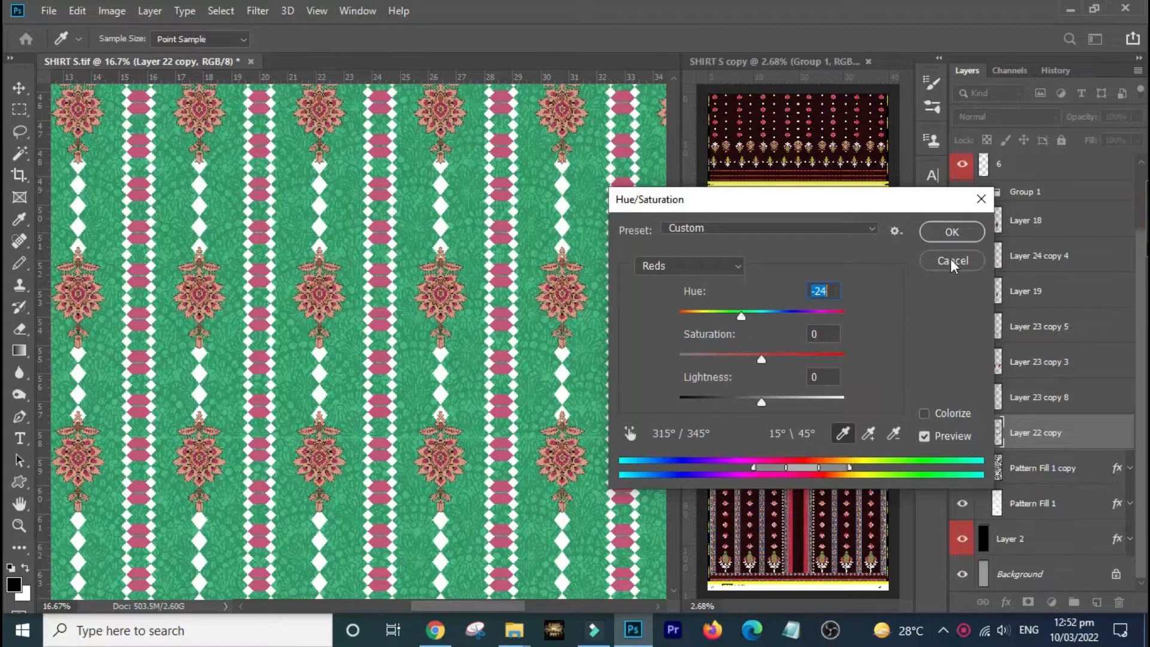
{"action": "left_click", "coordinate": [952, 232]}
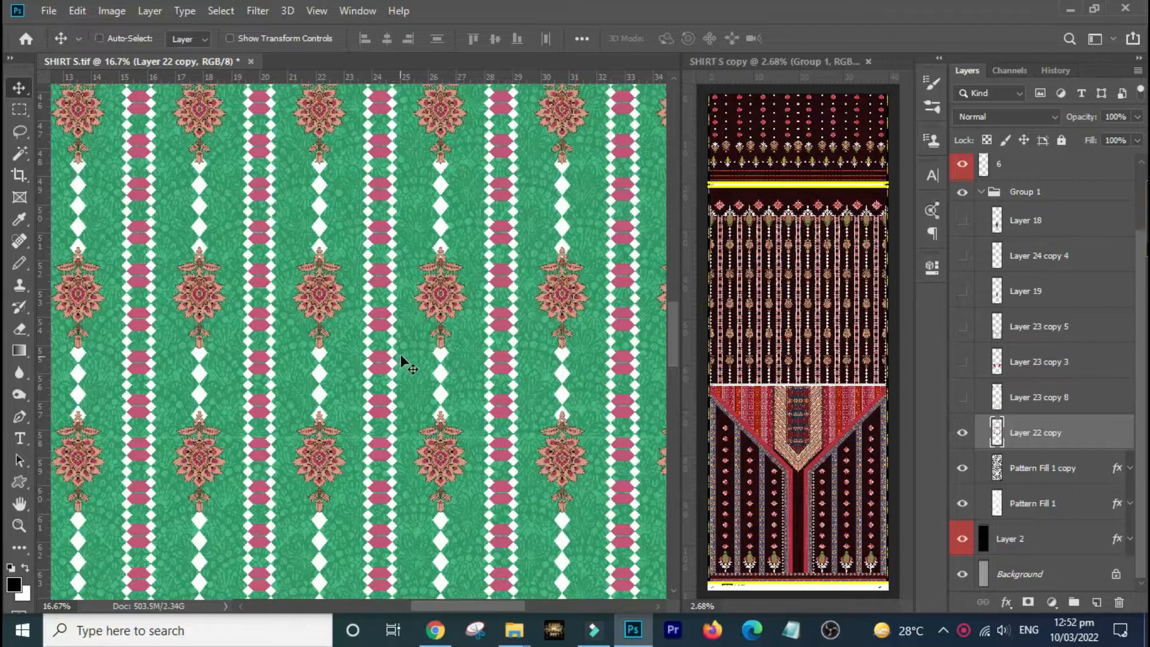
Select a chain of white diamonds on Layer 22 copy with the Magic Wand and extend the selection to all similar areas.
{"action": "left_click_drag", "start_coordinate": [366, 315], "coordinate": [546, 481]}
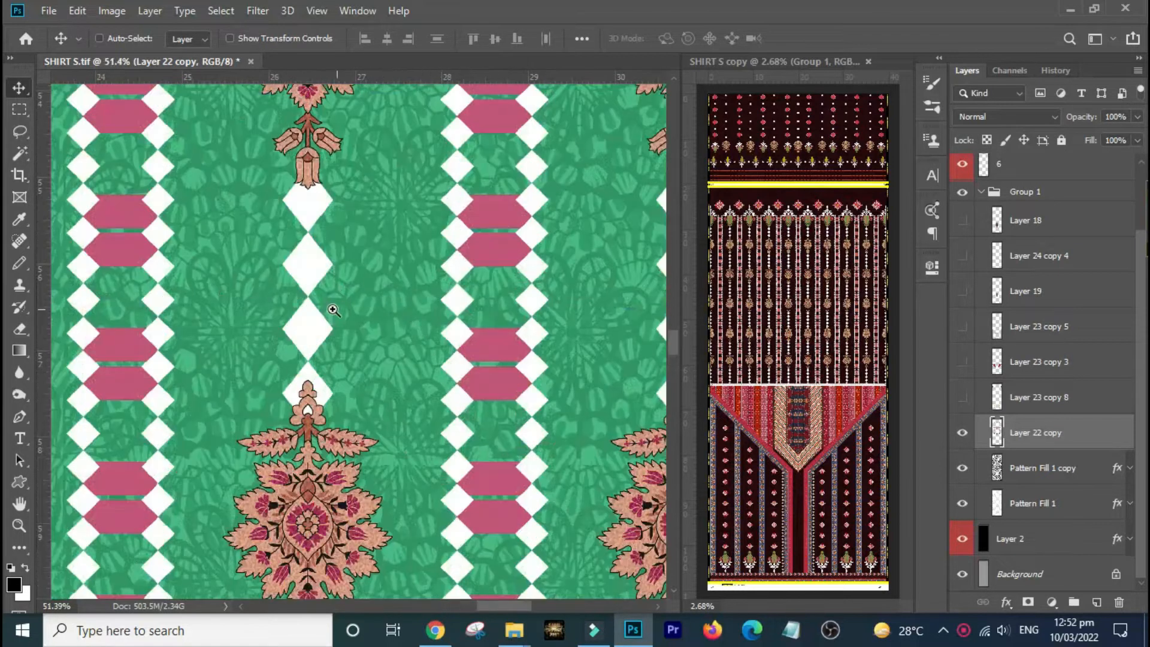
{"action": "left_click_drag", "start_coordinate": [395, 233], "coordinate": [563, 417]}
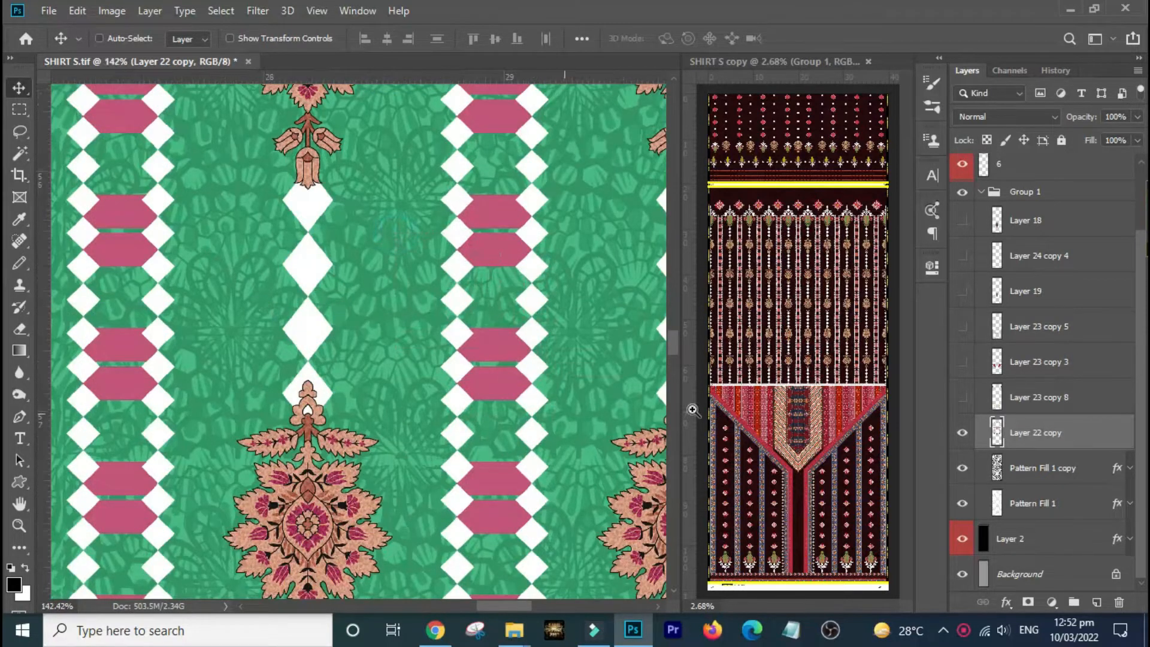
{"action": "key", "text": "w"}
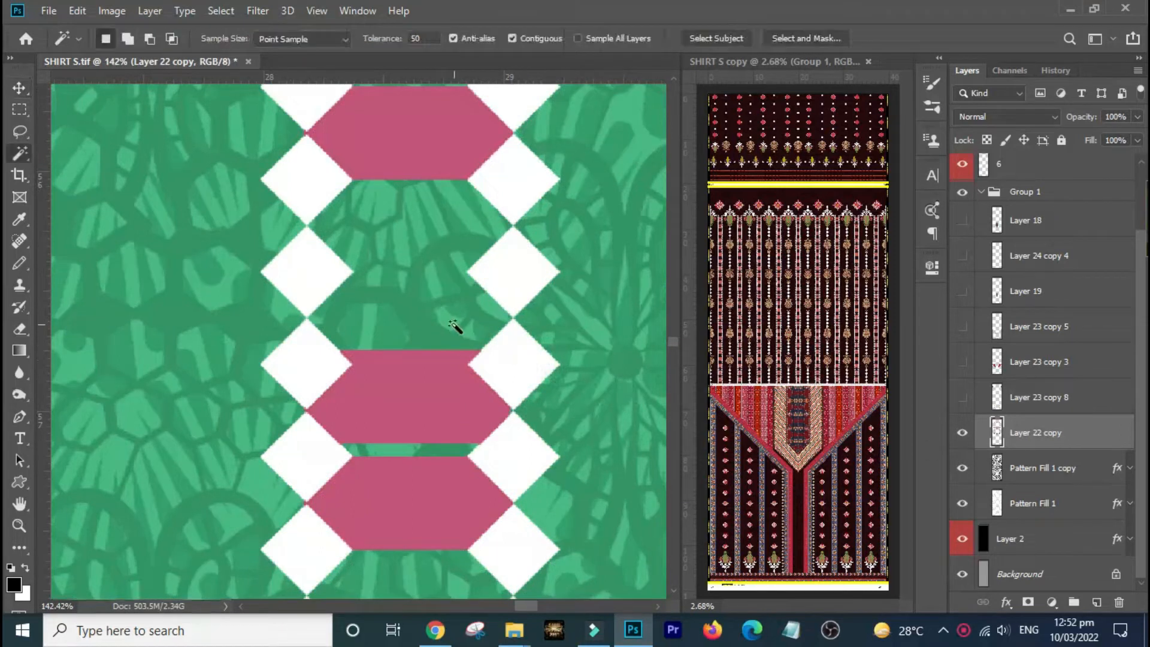
{"action": "left_click", "coordinate": [505, 267]}
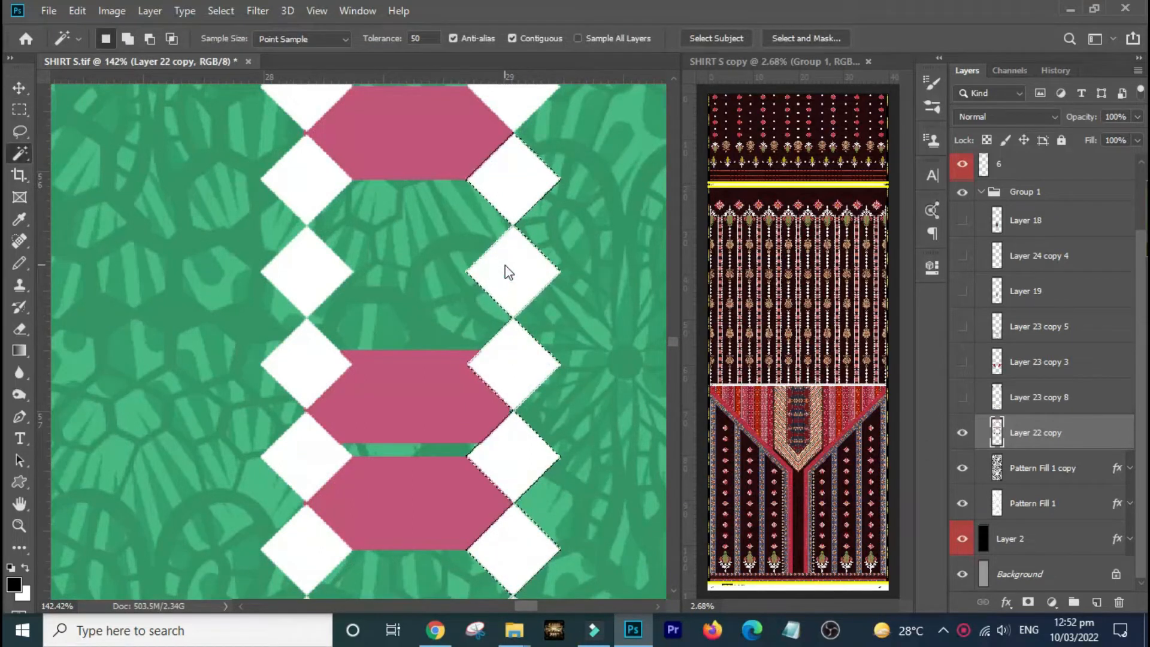
{"action": "right_click", "coordinate": [508, 271]}
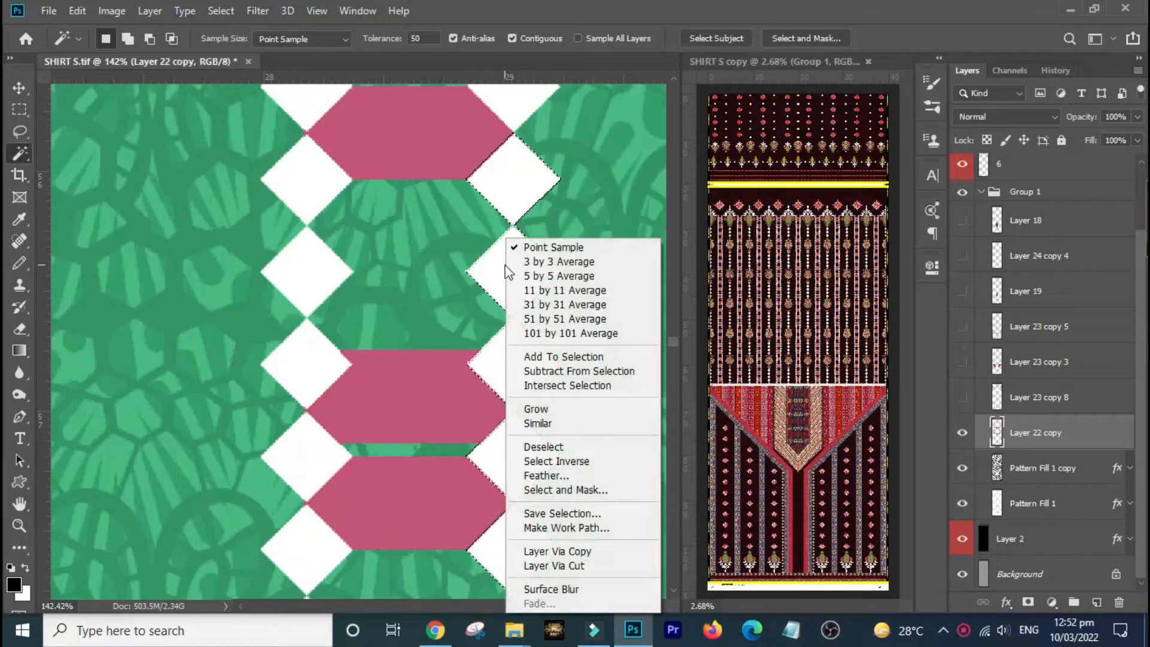
{"action": "left_click", "coordinate": [560, 423]}
{"action": "right_click", "coordinate": [527, 363]}
{"action": "left_click", "coordinate": [560, 424]}
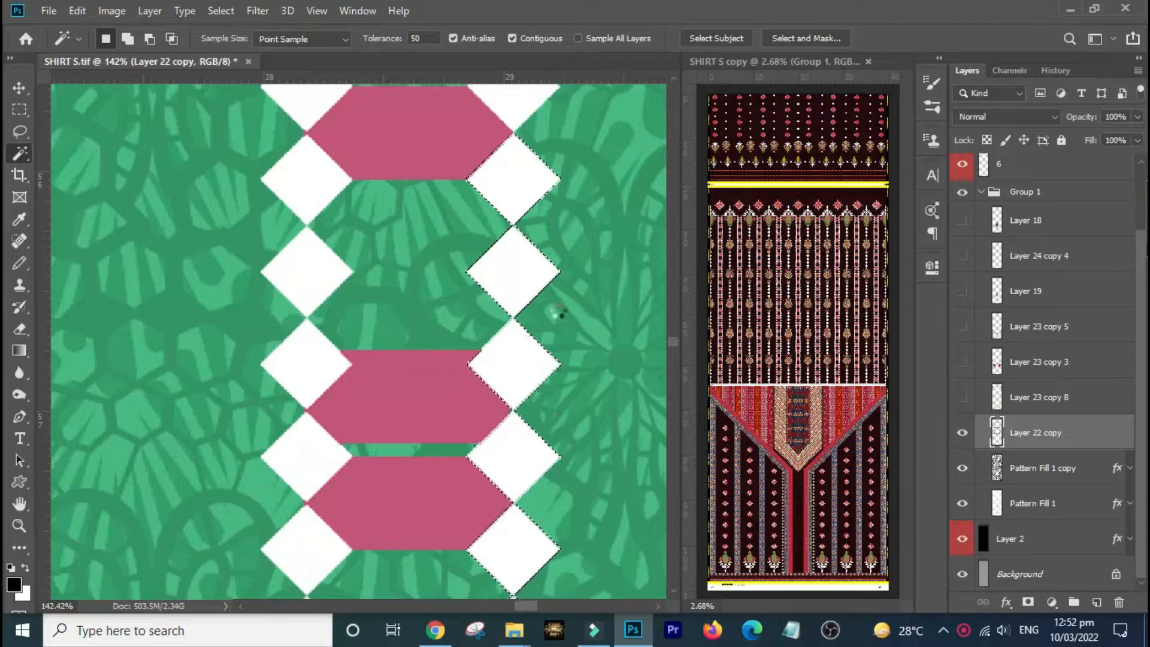
Add a black (000000) Solid Color fill layer over the selected white diamonds.
{"action": "key", "text": "ctrl+0"}
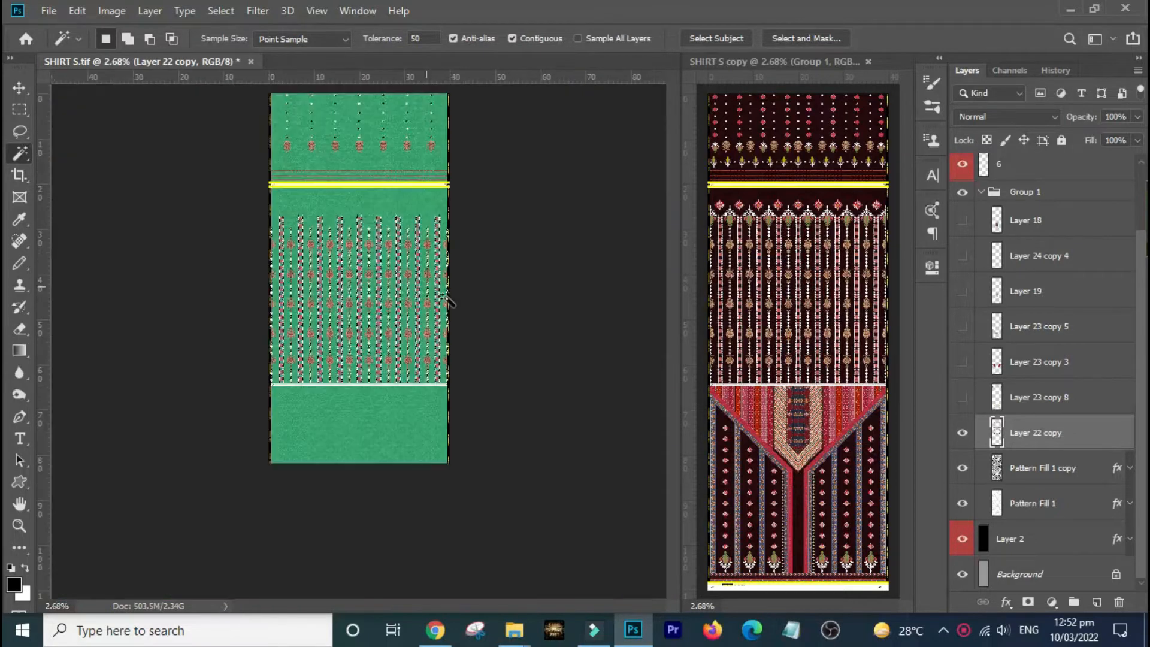
{"action": "left_click_drag", "start_coordinate": [321, 230], "coordinate": [421, 304]}
{"action": "left_click_drag", "start_coordinate": [499, 342], "coordinate": [651, 521]}
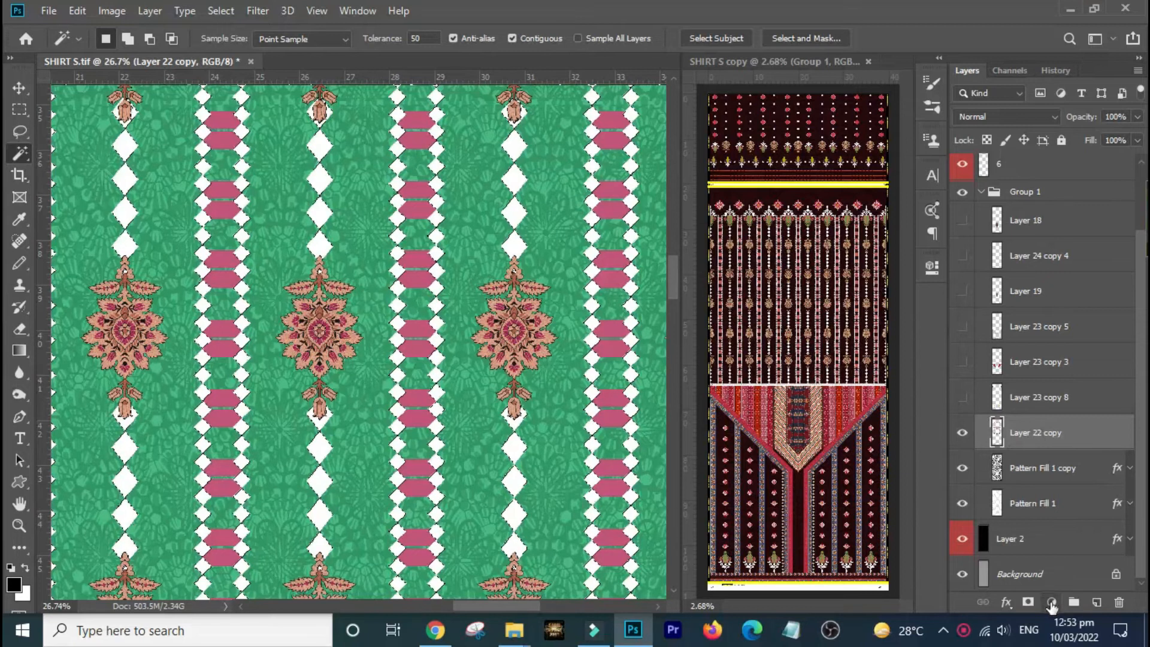
{"action": "left_click", "coordinate": [1052, 603]}
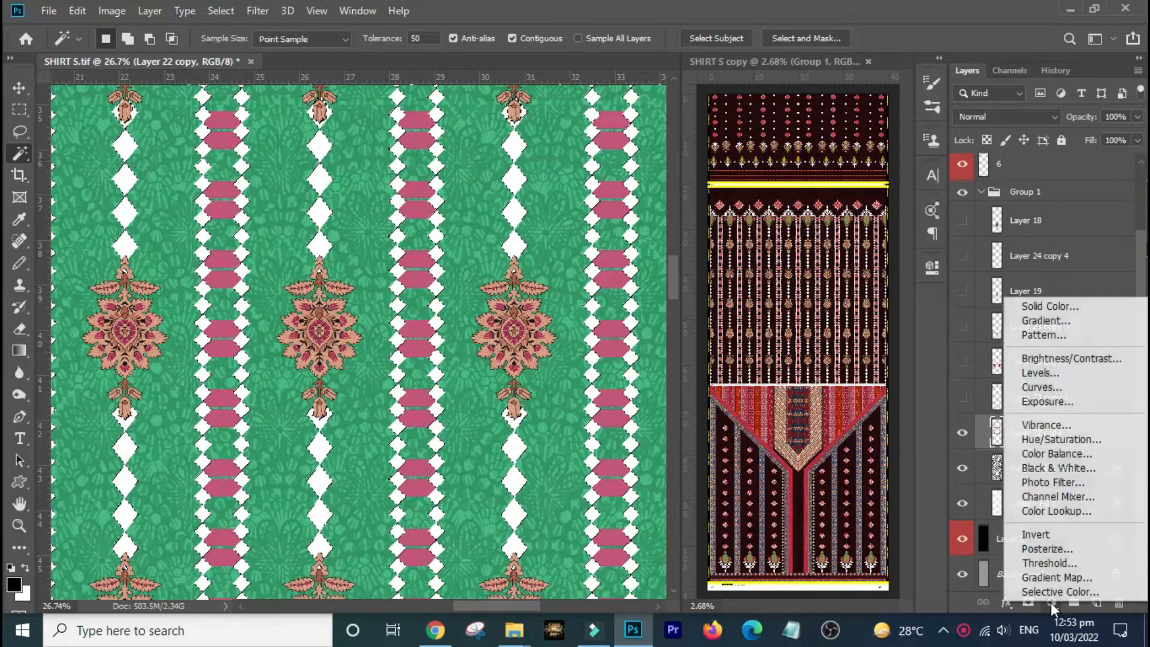
{"action": "left_click", "coordinate": [1031, 305]}
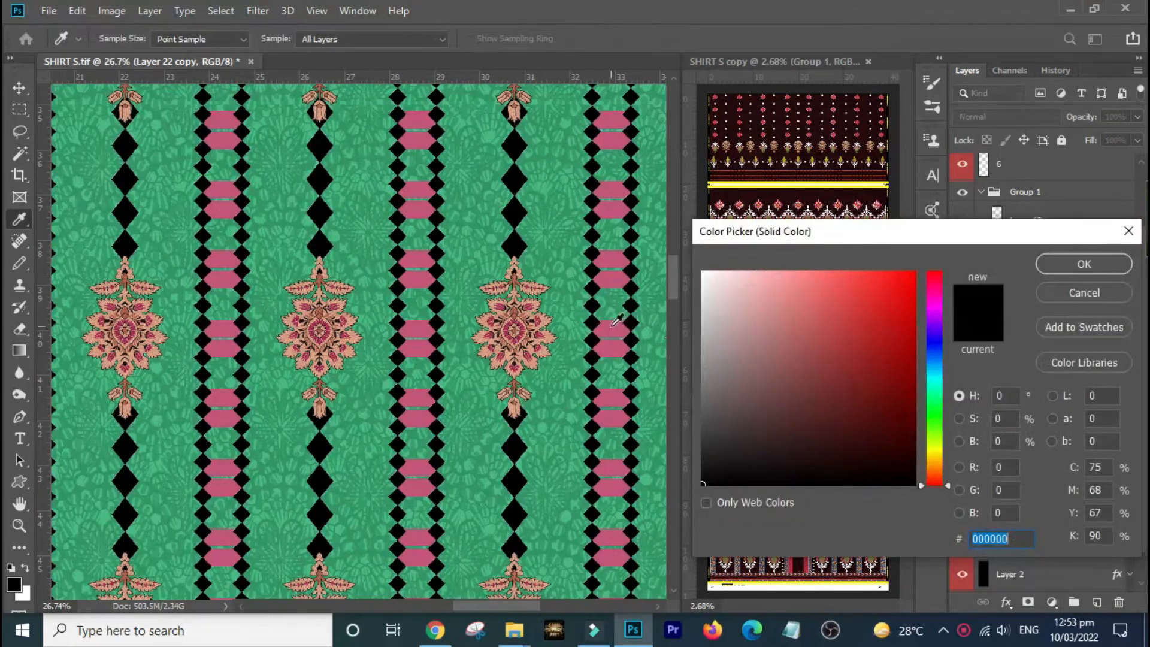
{"action": "left_click", "coordinate": [1085, 263]}
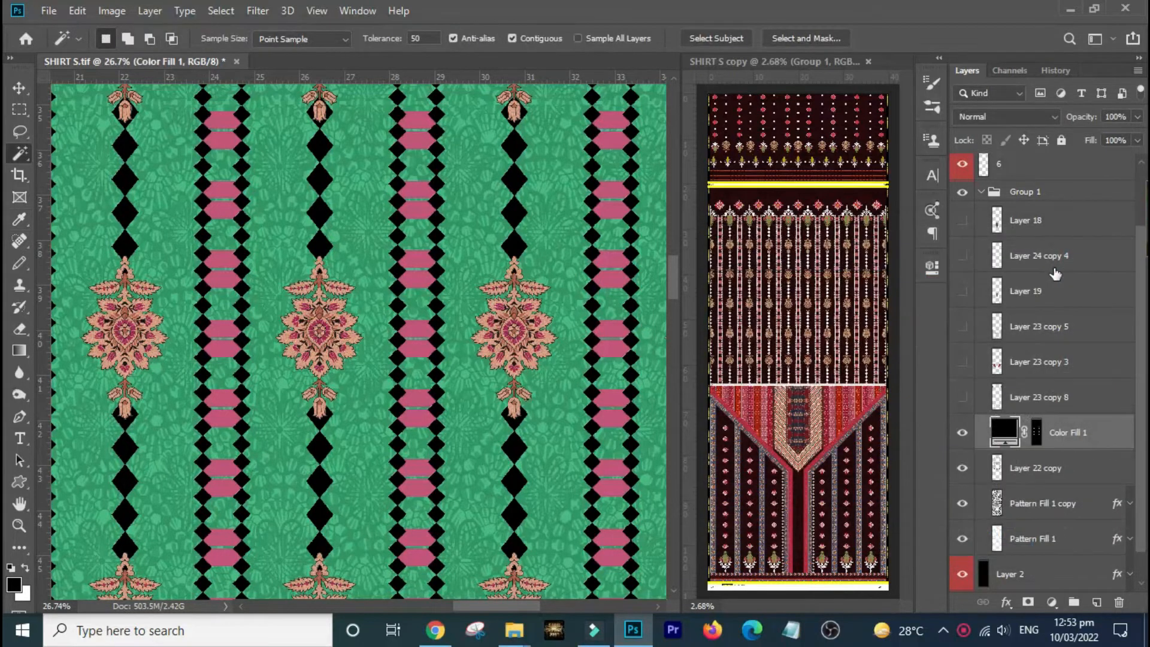
Change the colour of the diamonds' fill layer to dark blue 09097d.
{"action": "key", "text": "ctrl+0"}
{"action": "left_click_drag", "start_coordinate": [281, 229], "coordinate": [461, 371]}
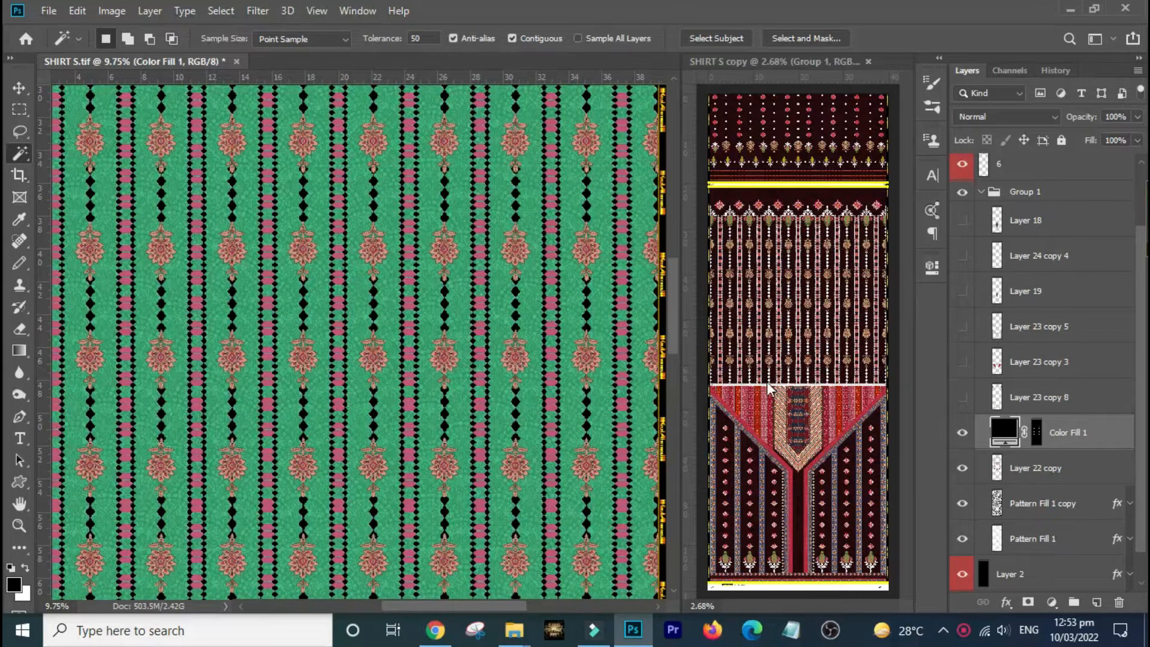
{"action": "double_click", "coordinate": [997, 429]}
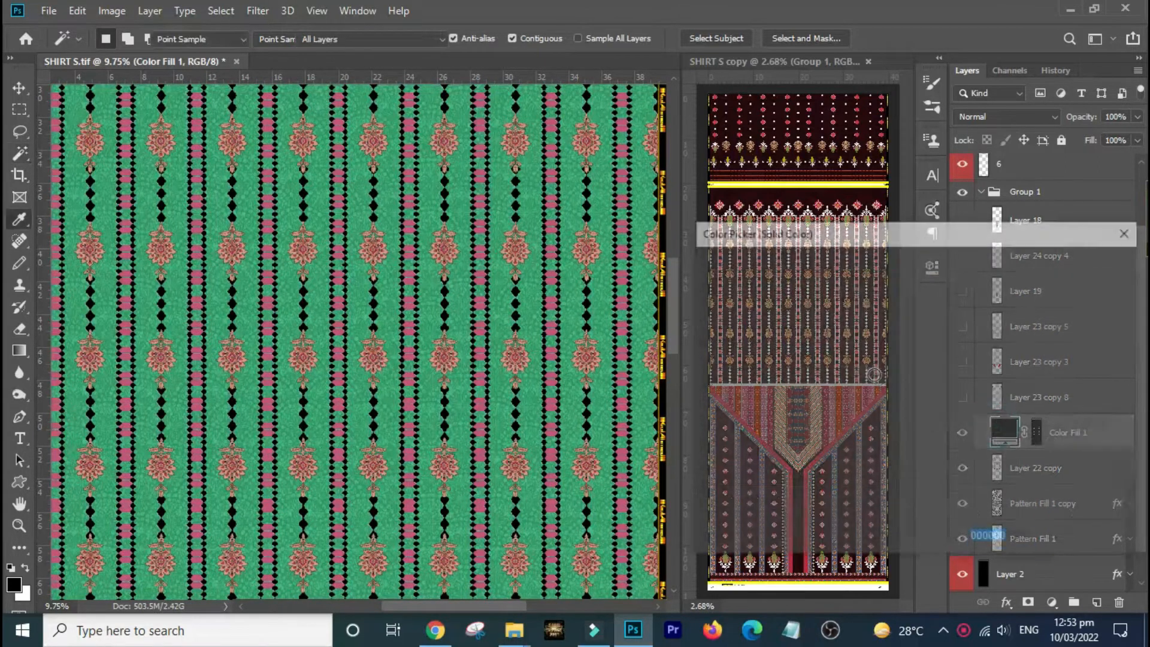
{"action": "left_click", "coordinate": [934, 344]}
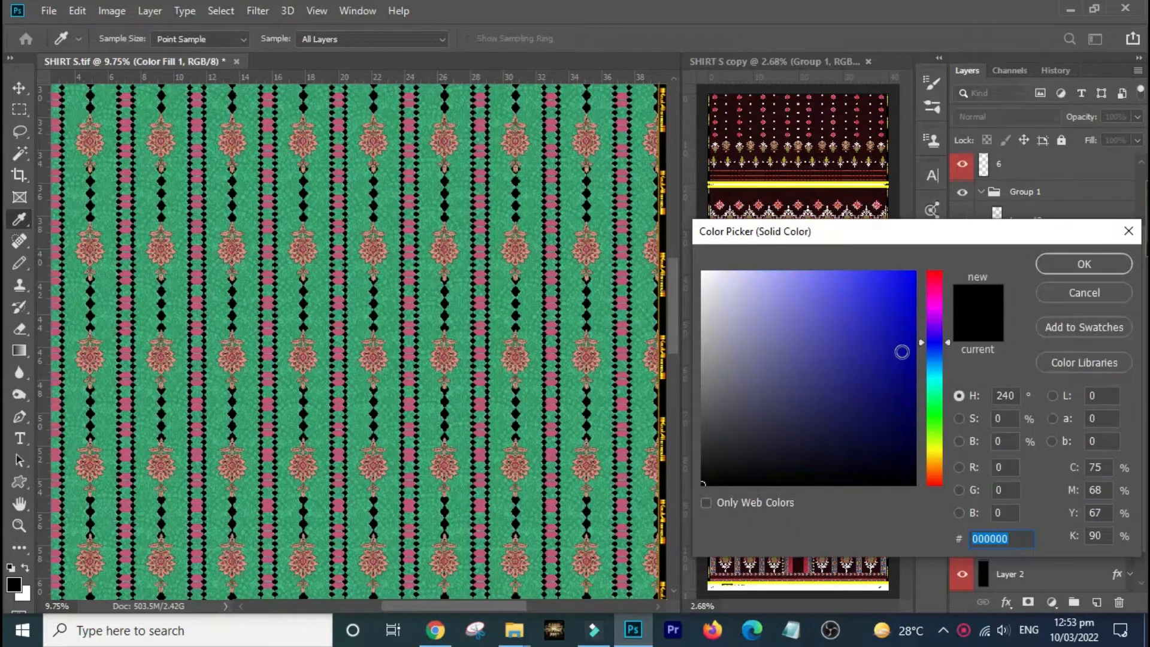
{"action": "left_click", "coordinate": [909, 353]}
{"action": "left_click_drag", "start_coordinate": [904, 354], "coordinate": [900, 381]}
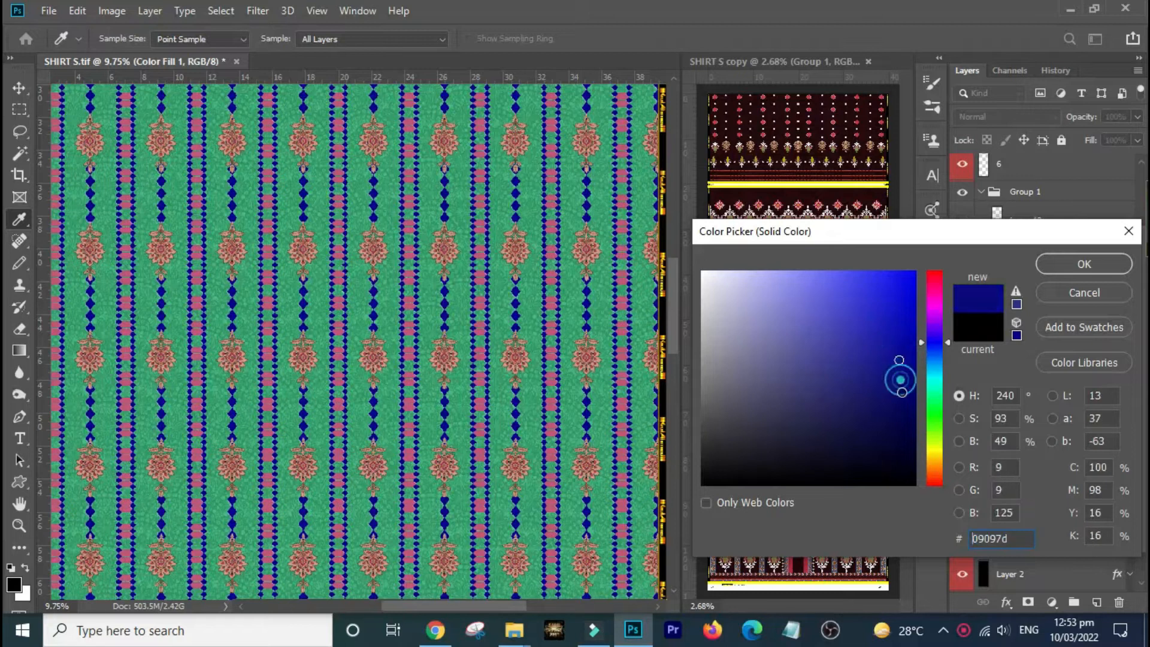
{"action": "scroll", "coordinate": [511, 364], "scroll_direction": "down", "scroll_amount": 3}
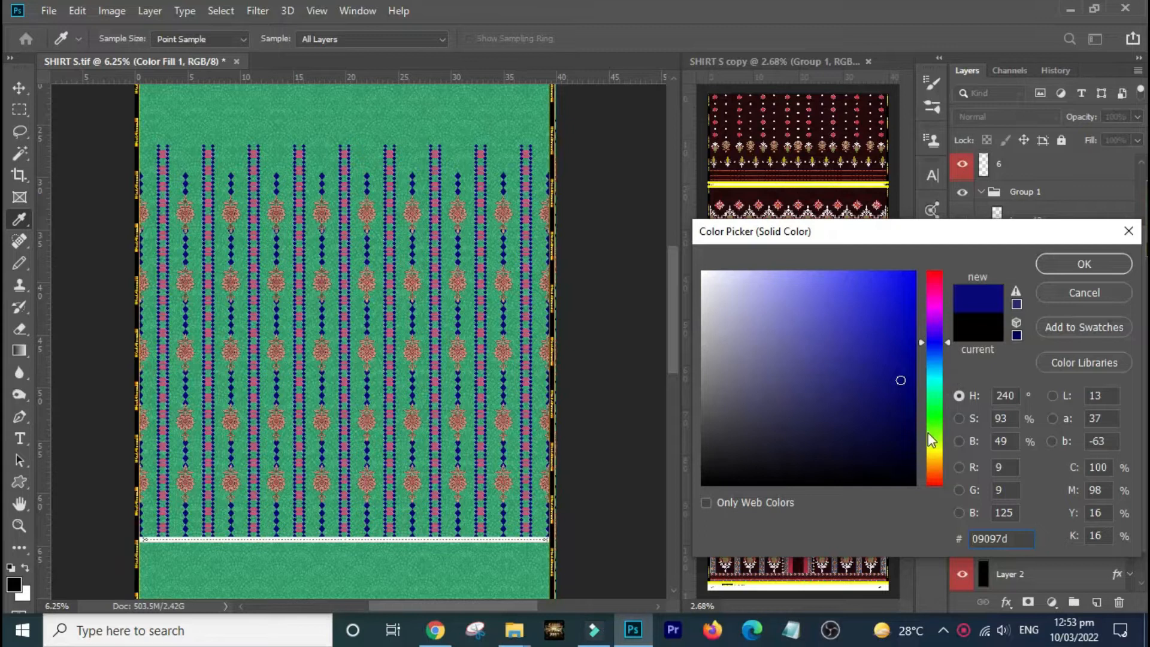
Try different hues for the diamonds' fill and settle on blue 093d7d with a hue of 213°.
{"action": "left_click", "coordinate": [936, 476]}
{"action": "left_click_drag", "start_coordinate": [938, 472], "coordinate": [937, 402]}
{"action": "left_click", "coordinate": [933, 356]}
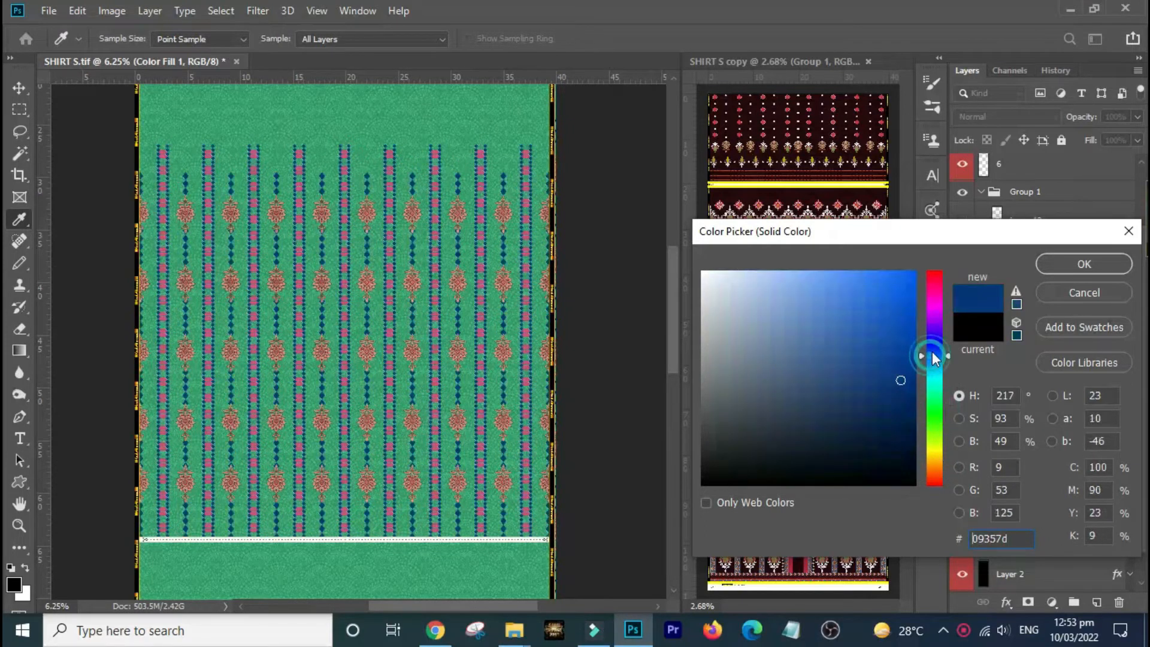
{"action": "left_click", "coordinate": [935, 340]}
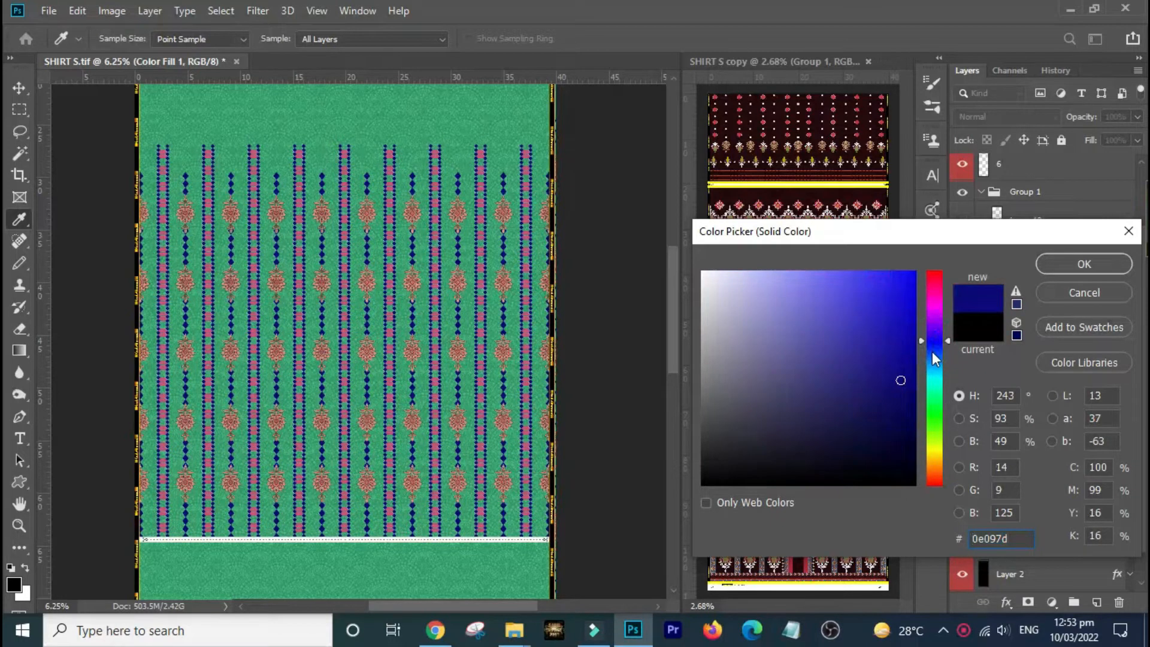
{"action": "left_click", "coordinate": [933, 351]}
{"action": "left_click", "coordinate": [934, 359]}
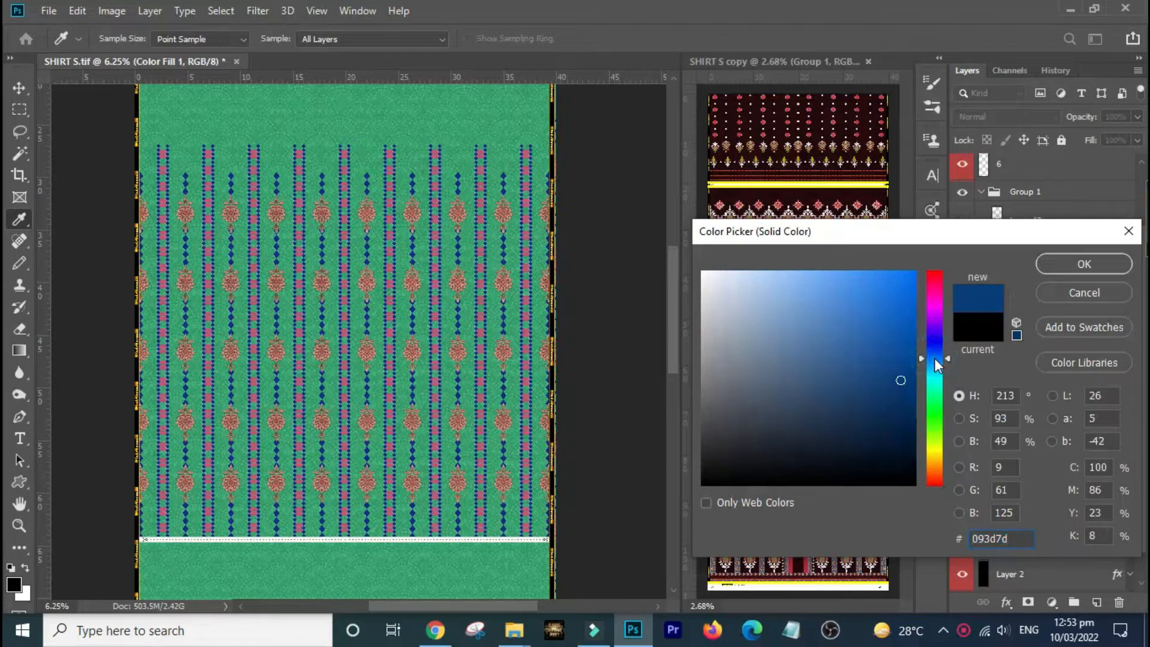
{"action": "left_click_drag", "start_coordinate": [344, 122], "coordinate": [516, 292]}
{"action": "key", "text": "Return"}
{"action": "key", "text": "w"}
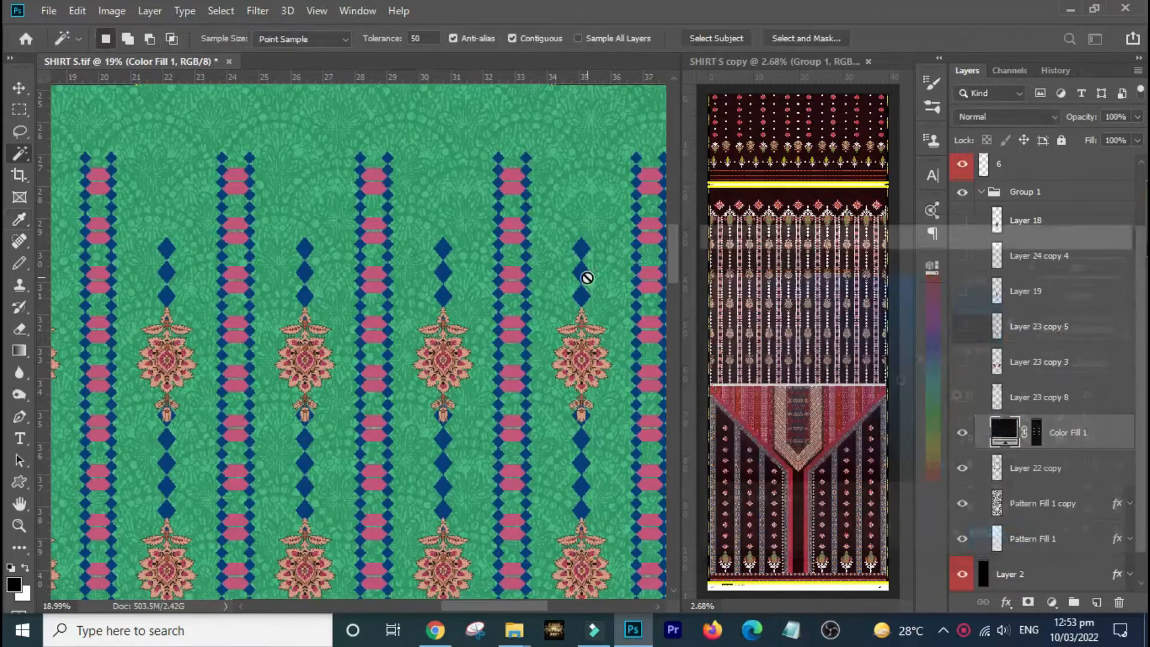
Compare the design with and without the blue Color Fill 1, leaving the layer shown.
{"action": "key", "text": "ctrl+0"}
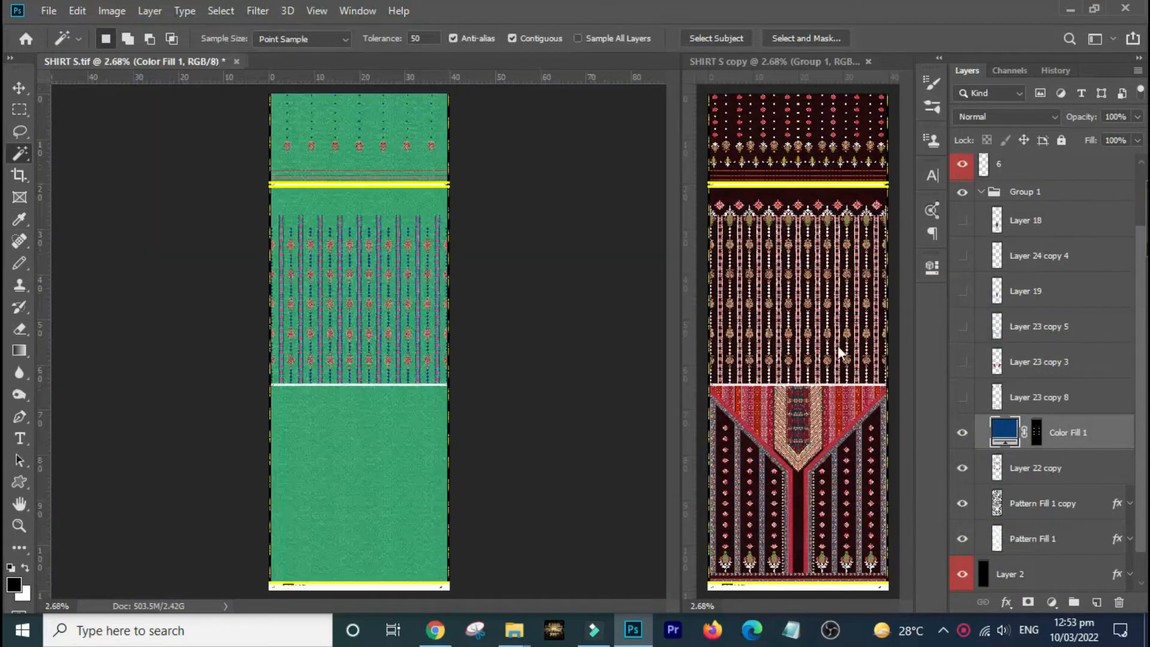
{"action": "left_click", "coordinate": [961, 436]}
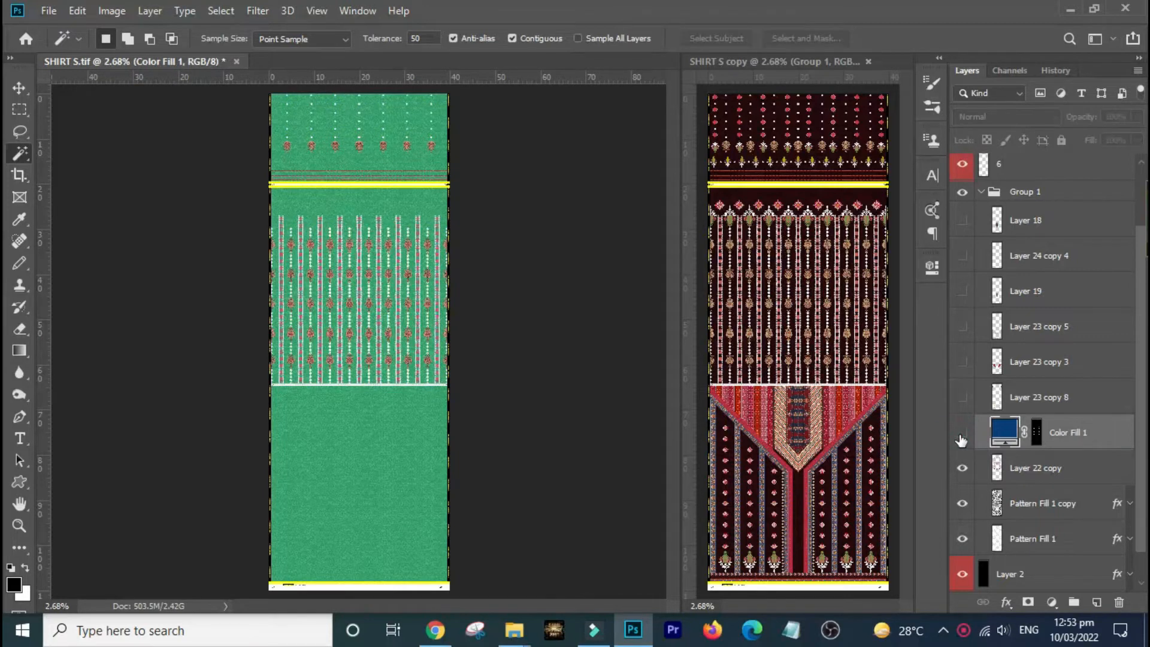
{"action": "left_click_drag", "start_coordinate": [289, 258], "coordinate": [456, 388]}
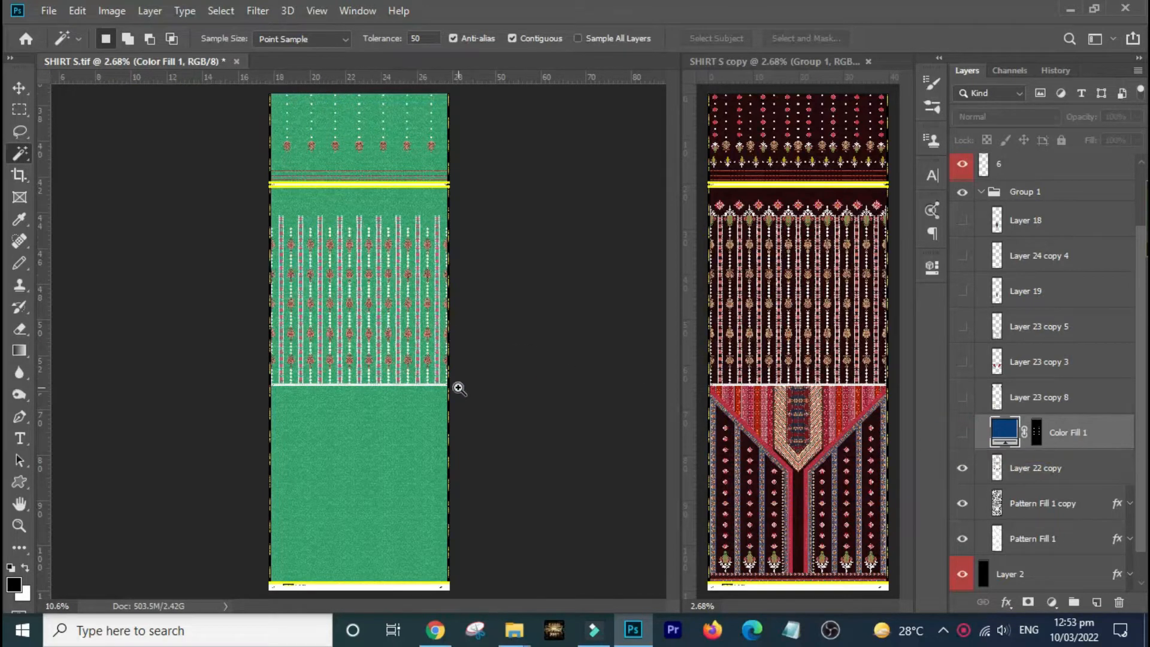
{"action": "left_click", "coordinate": [961, 437]}
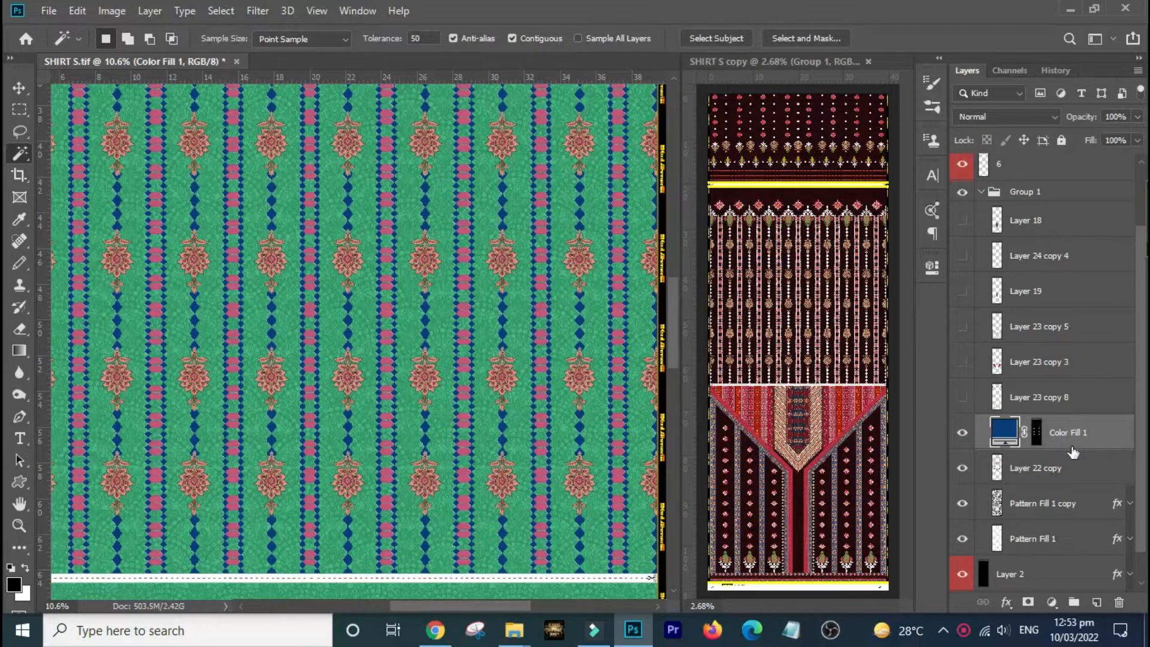
{"action": "left_click", "coordinate": [961, 437]}
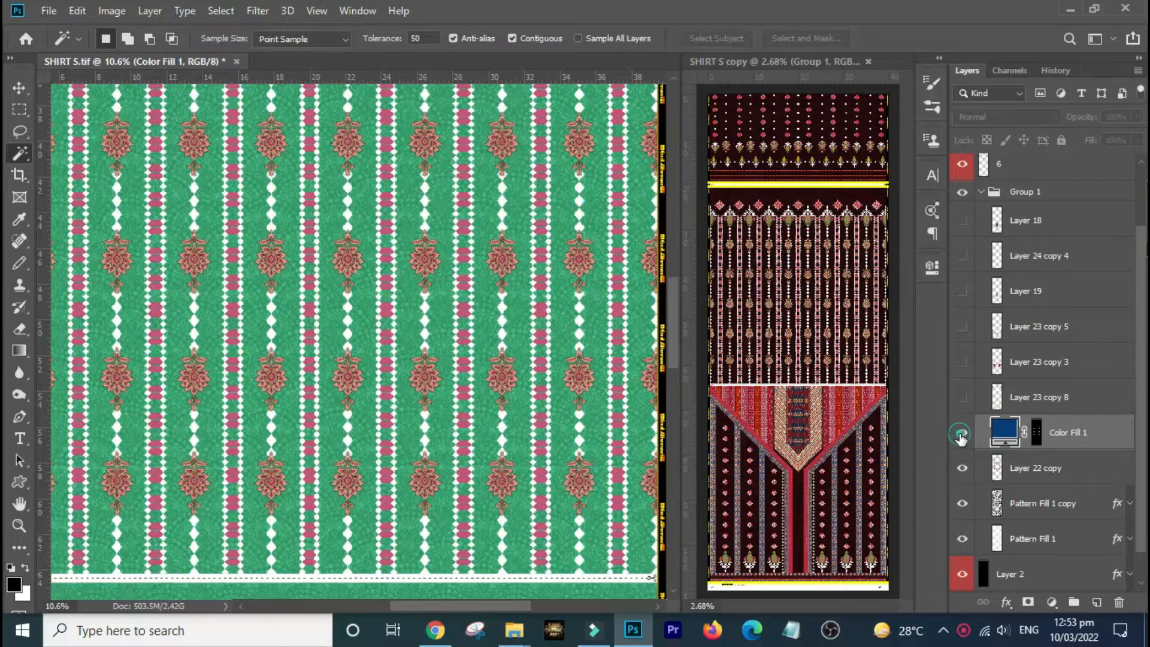
{"action": "left_click", "coordinate": [961, 437]}
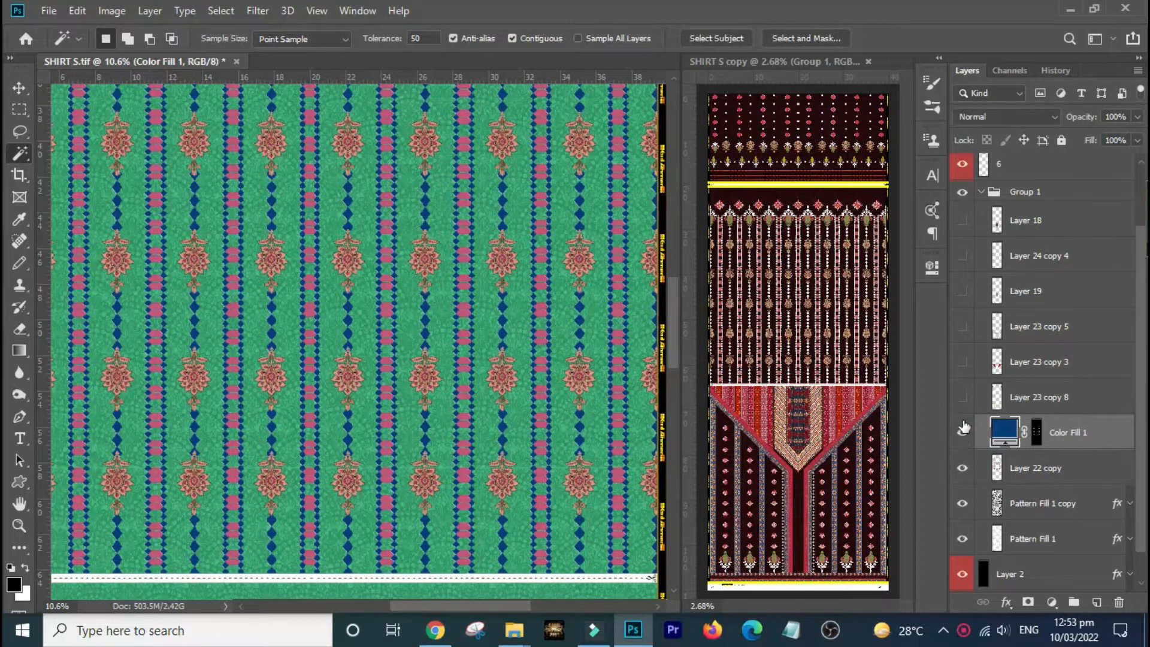
Show Layer 23 copy 8 in the design and make it the active layer.
{"action": "key", "text": "ctrl+0"}
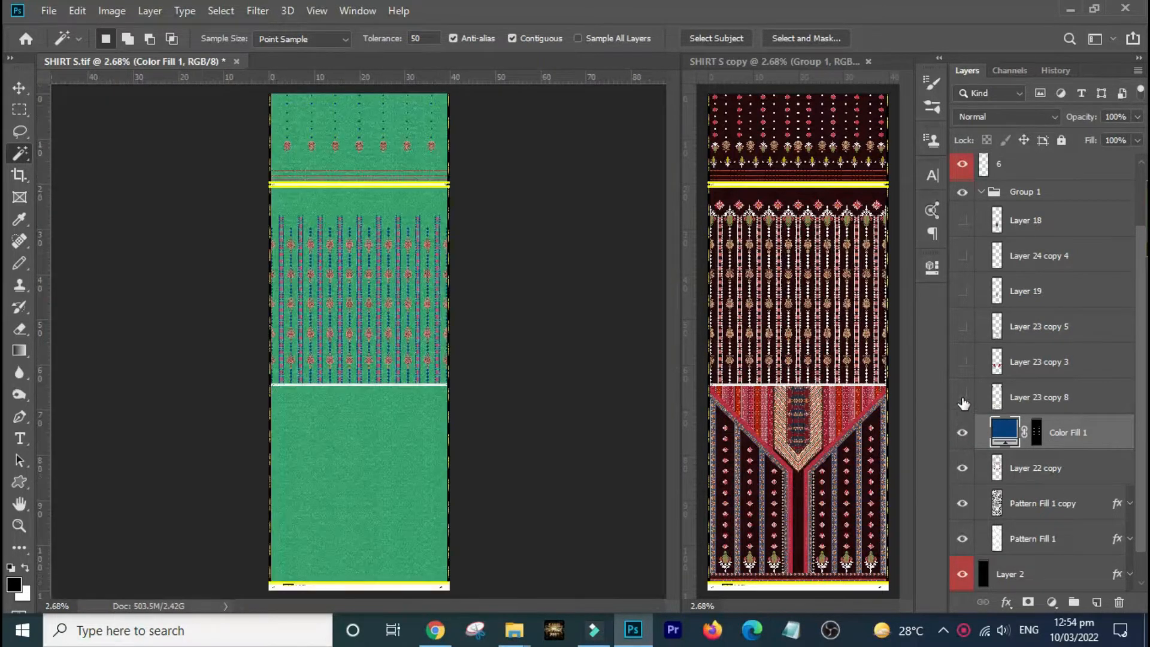
{"action": "left_click", "coordinate": [962, 398]}
{"action": "left_click", "coordinate": [1041, 400]}
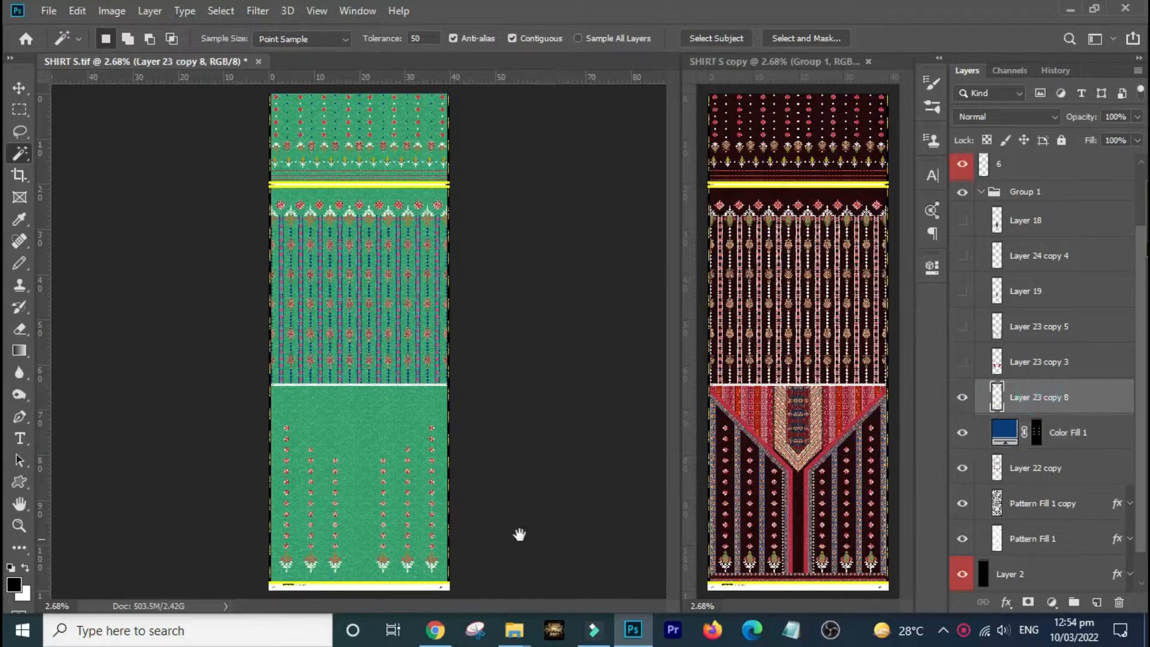
Compare the flower motifs along the lower hem with Layer 23 copy 8 hidden and shown, leaving the layer visible.
{"action": "left_click_drag", "start_coordinate": [277, 486], "coordinate": [461, 585]}
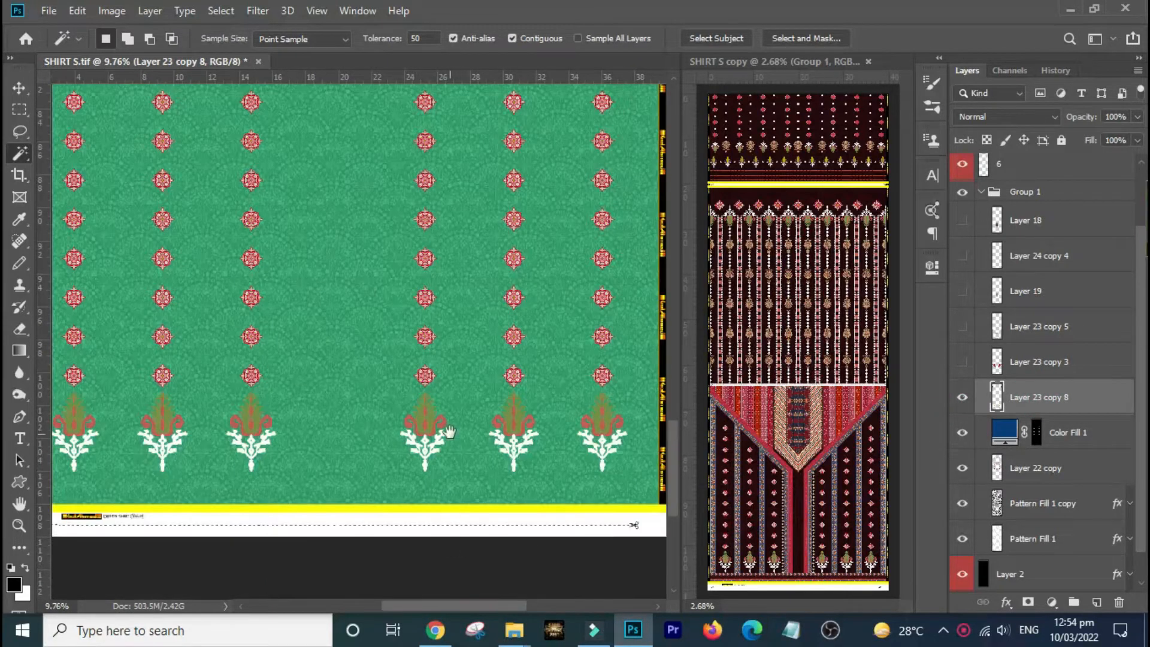
{"action": "left_click_drag", "start_coordinate": [288, 230], "coordinate": [659, 546]}
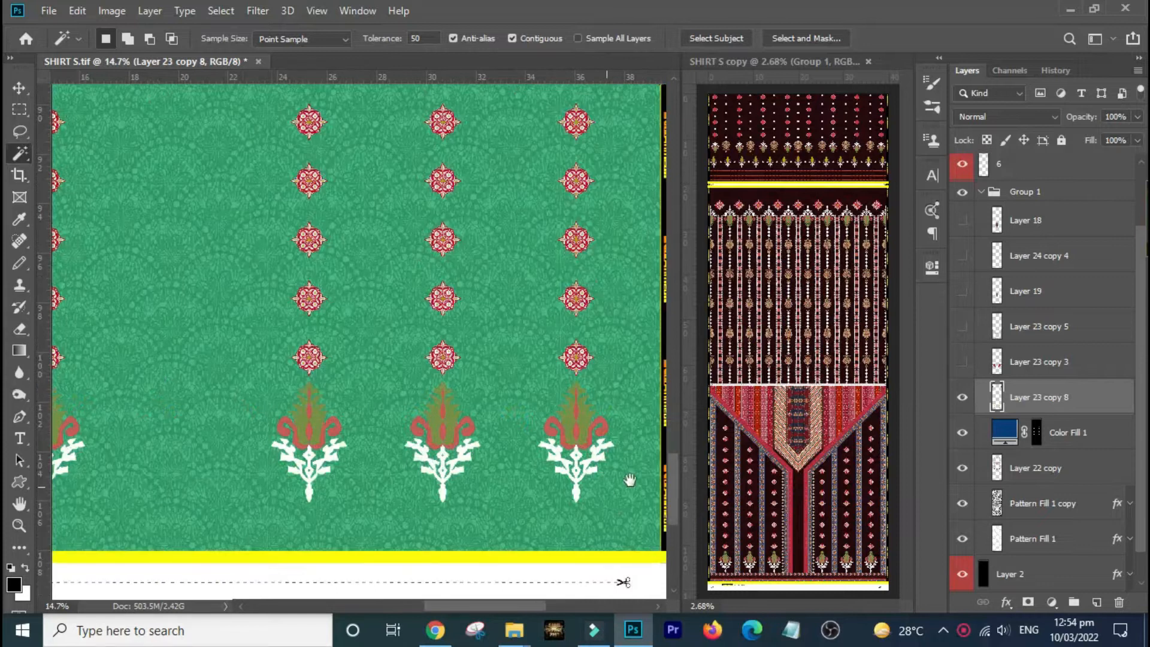
{"action": "left_click", "coordinate": [958, 399]}
{"action": "left_click", "coordinate": [958, 399]}
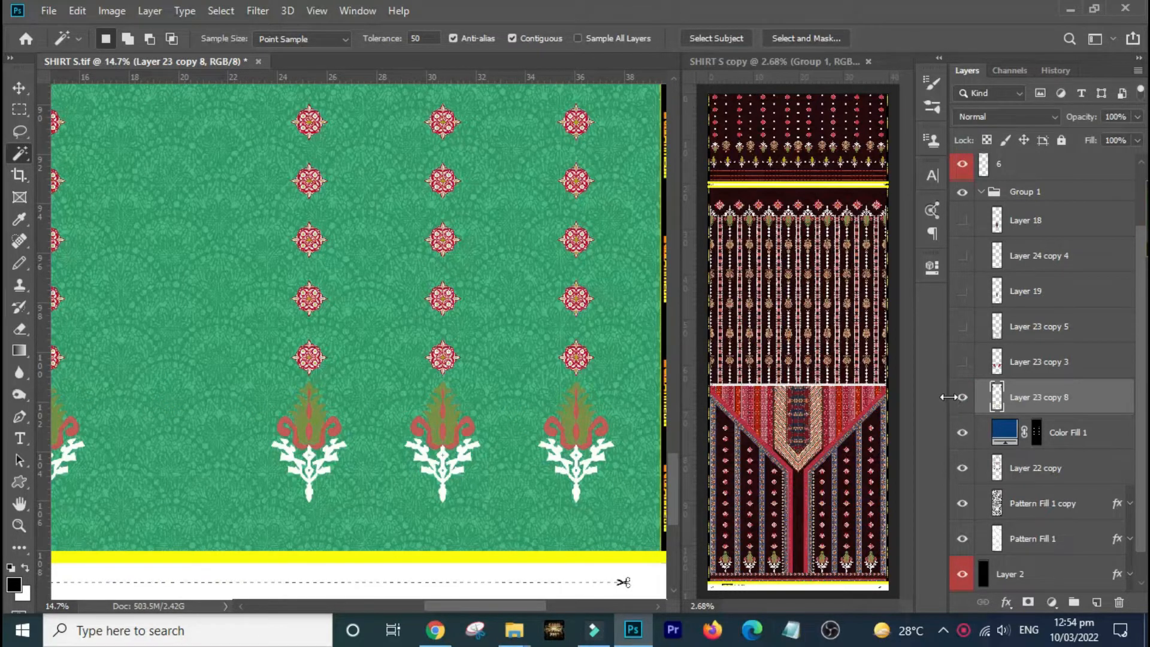
{"action": "key", "text": "ctrl+u"}
{"action": "mouse_move", "coordinate": [760, 317]}
{"action": "left_mouse_down"}
{"action": "mouse_move", "coordinate": [836, 321]}
{"action": "mouse_move", "coordinate": [680, 323]}
{"action": "mouse_move", "coordinate": [754, 324]}
{"action": "left_mouse_up"}
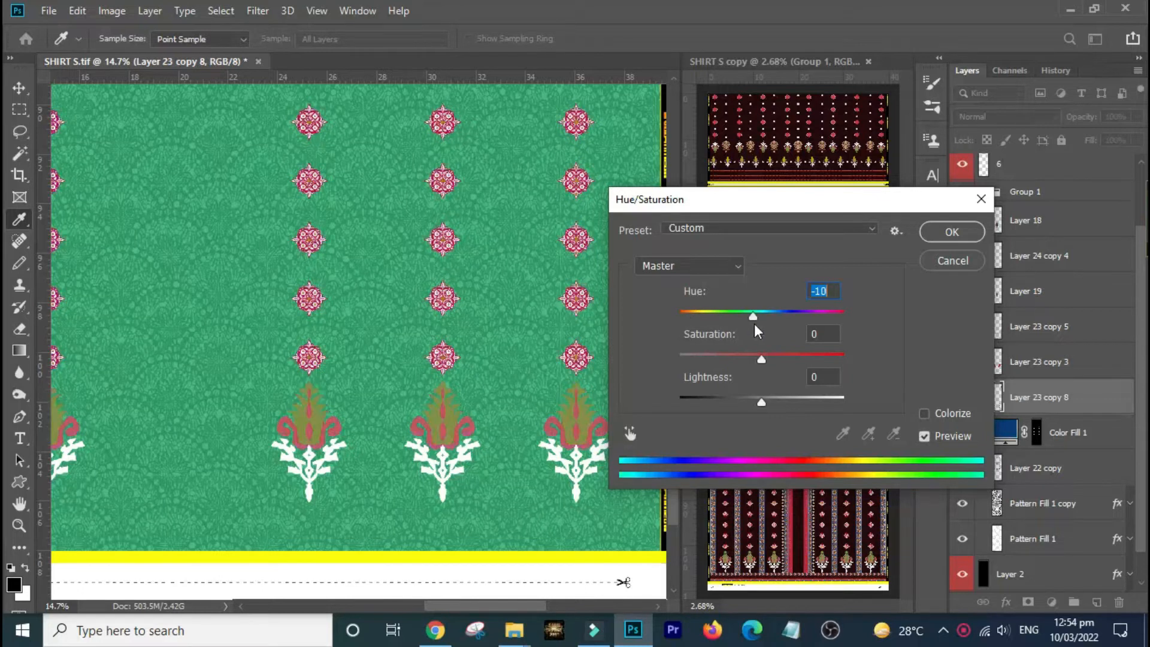
{"action": "left_click", "coordinate": [703, 265]}
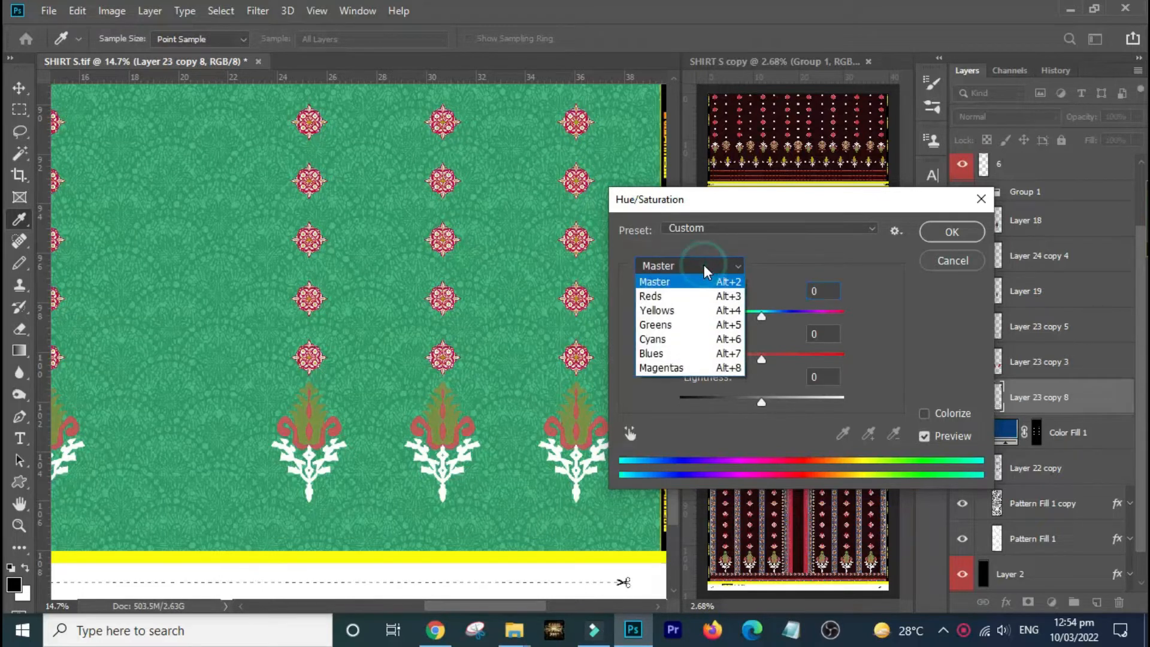
{"action": "left_click", "coordinate": [685, 324]}
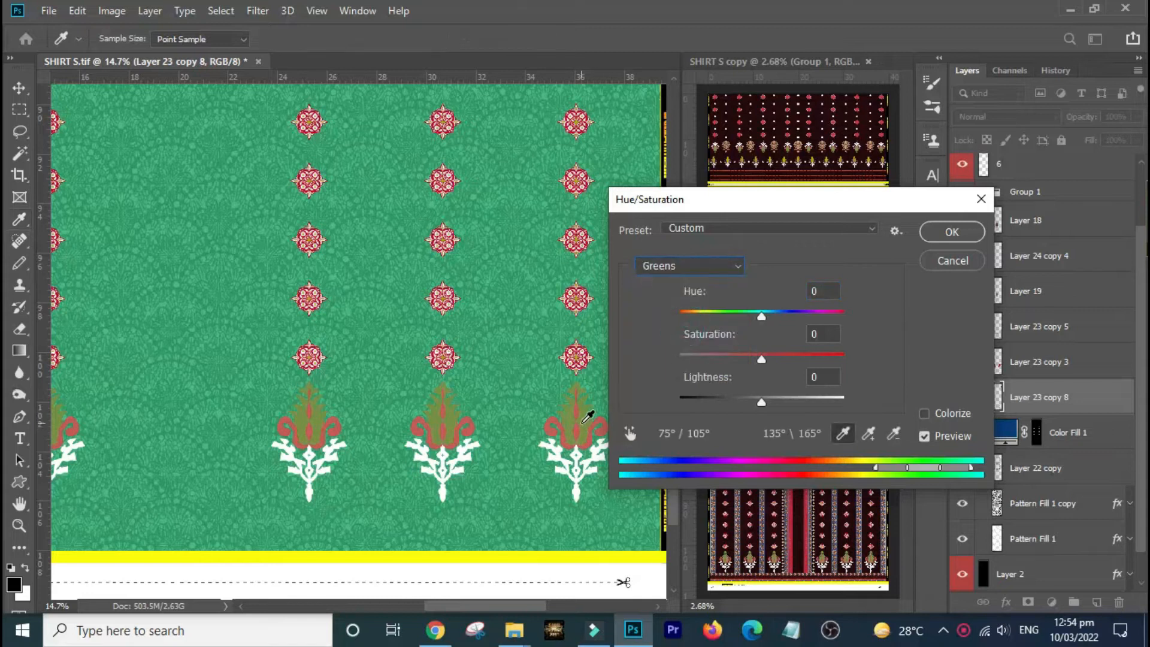
{"action": "left_click_drag", "start_coordinate": [767, 319], "coordinate": [833, 329]}
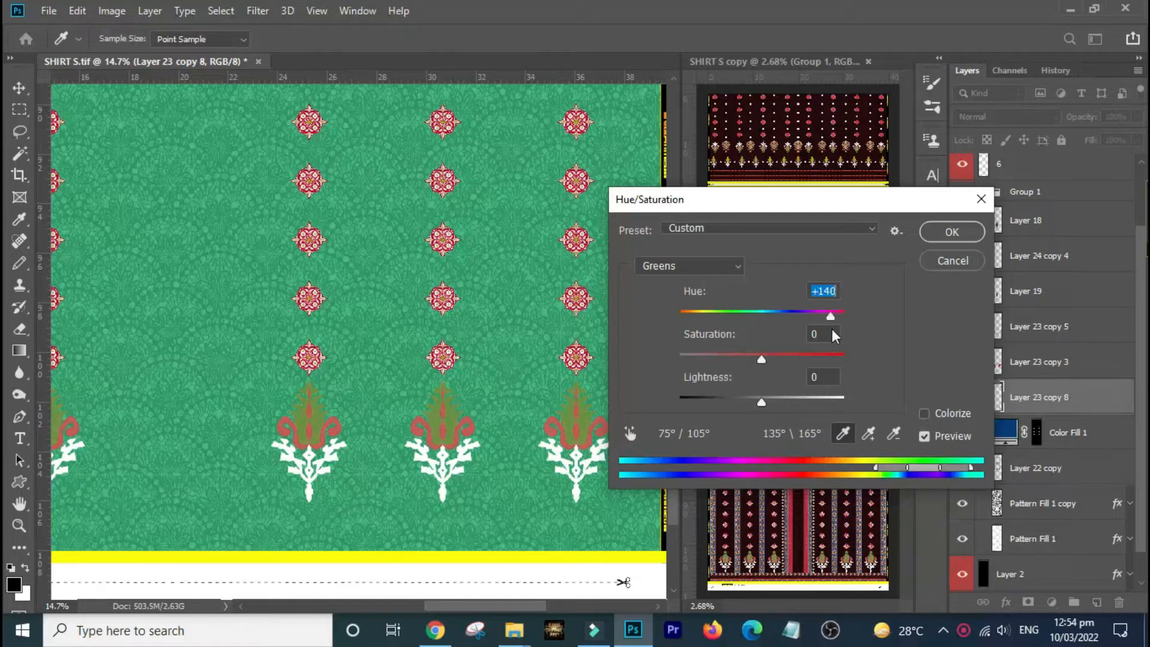
{"action": "left_click_drag", "start_coordinate": [766, 359], "coordinate": [810, 361]}
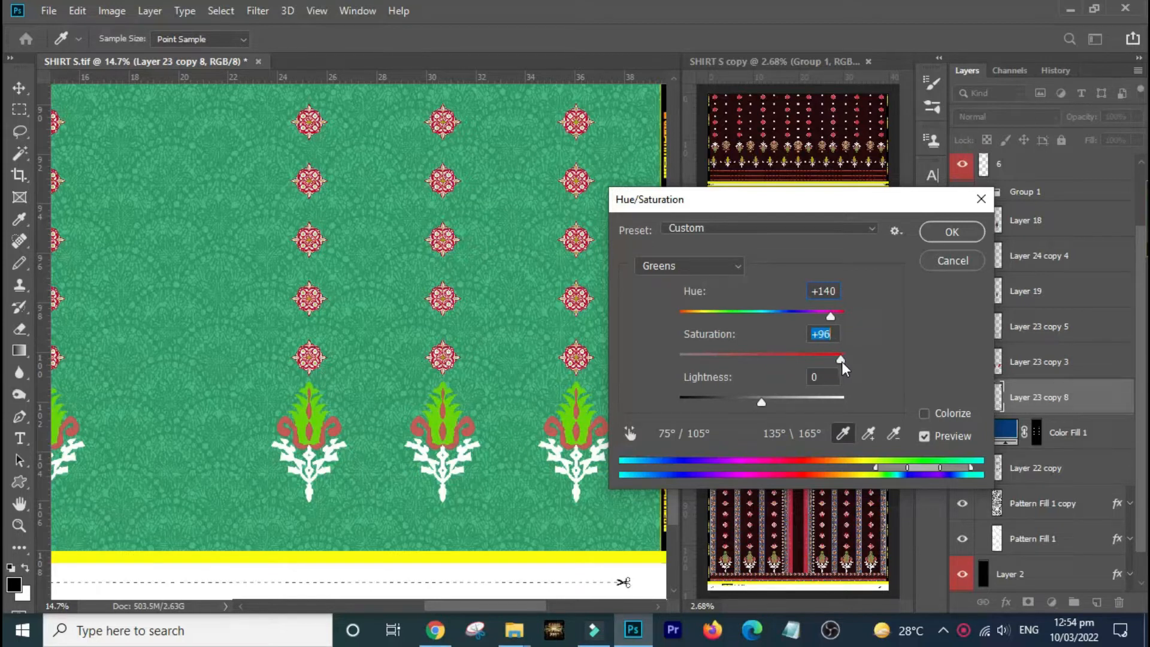
{"action": "left_click_drag", "start_coordinate": [828, 321], "coordinate": [755, 317]}
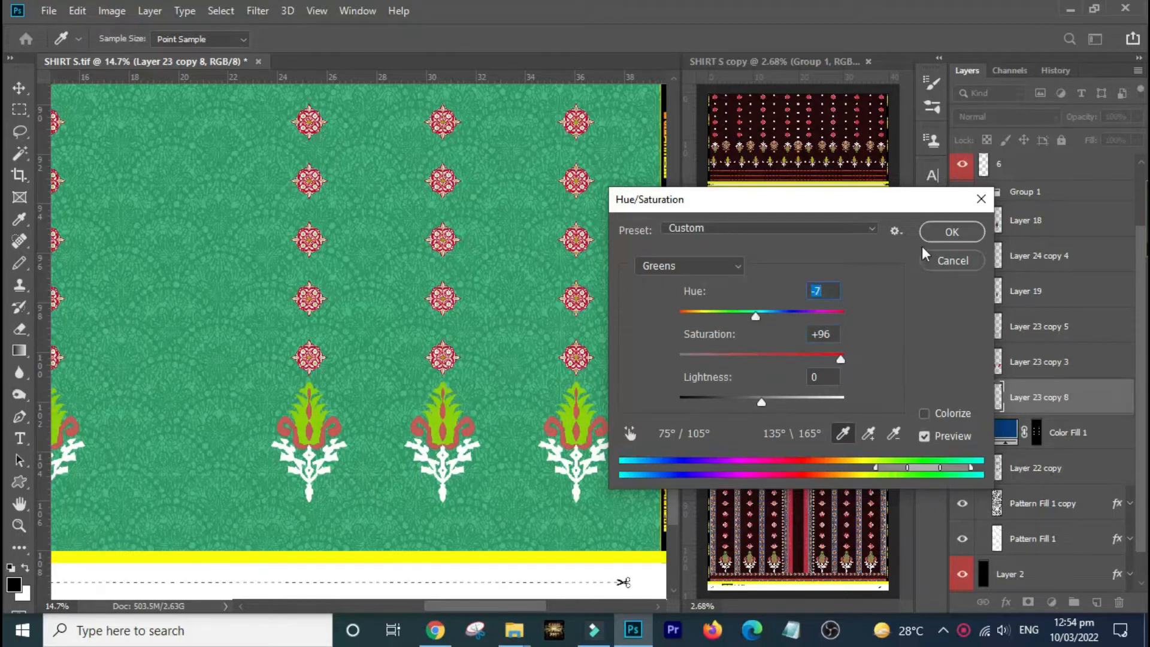
{"action": "left_click", "coordinate": [951, 231]}
Select the olive petals of a hem flower on Layer 23 copy 8 and extend the selection to all similar colours.
{"action": "key", "text": "w"}
{"action": "scroll", "coordinate": [616, 443], "scroll_direction": "up", "scroll_amount": 5}
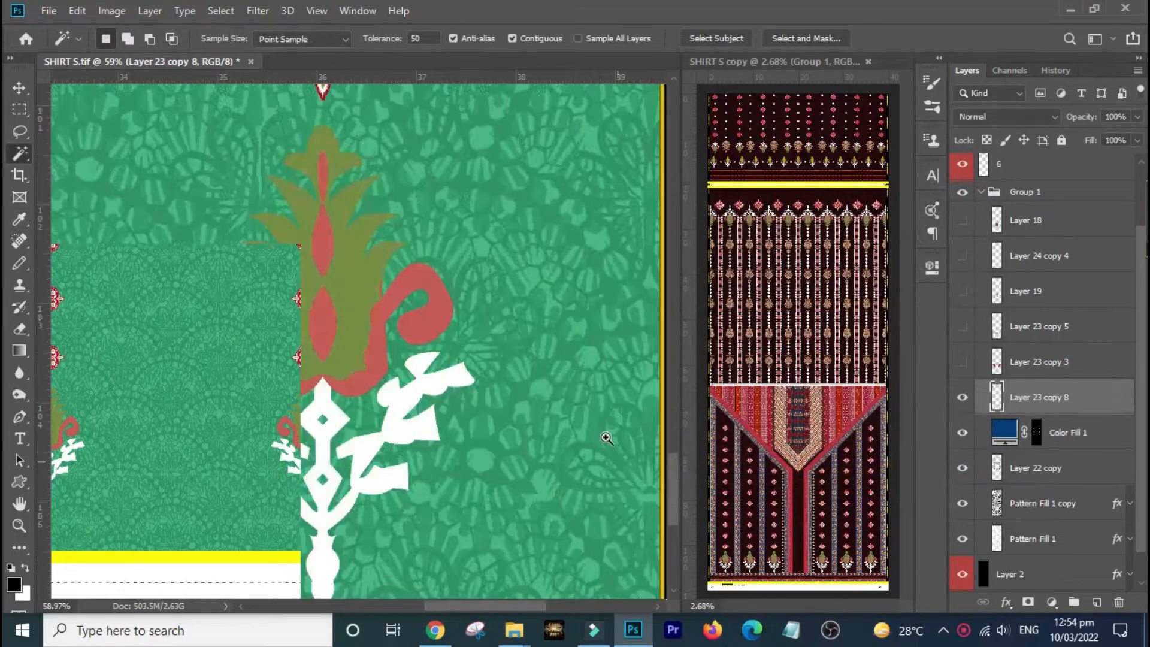
{"action": "left_click", "coordinate": [351, 292]}
{"action": "right_click", "coordinate": [351, 292]}
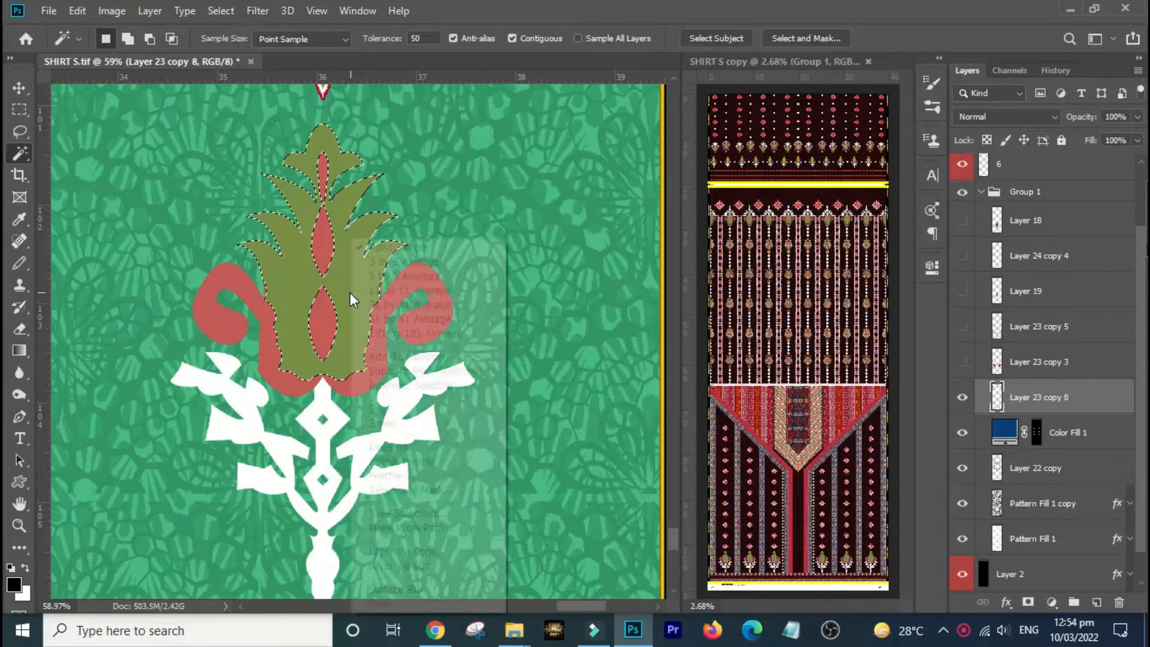
{"action": "left_click", "coordinate": [392, 423]}
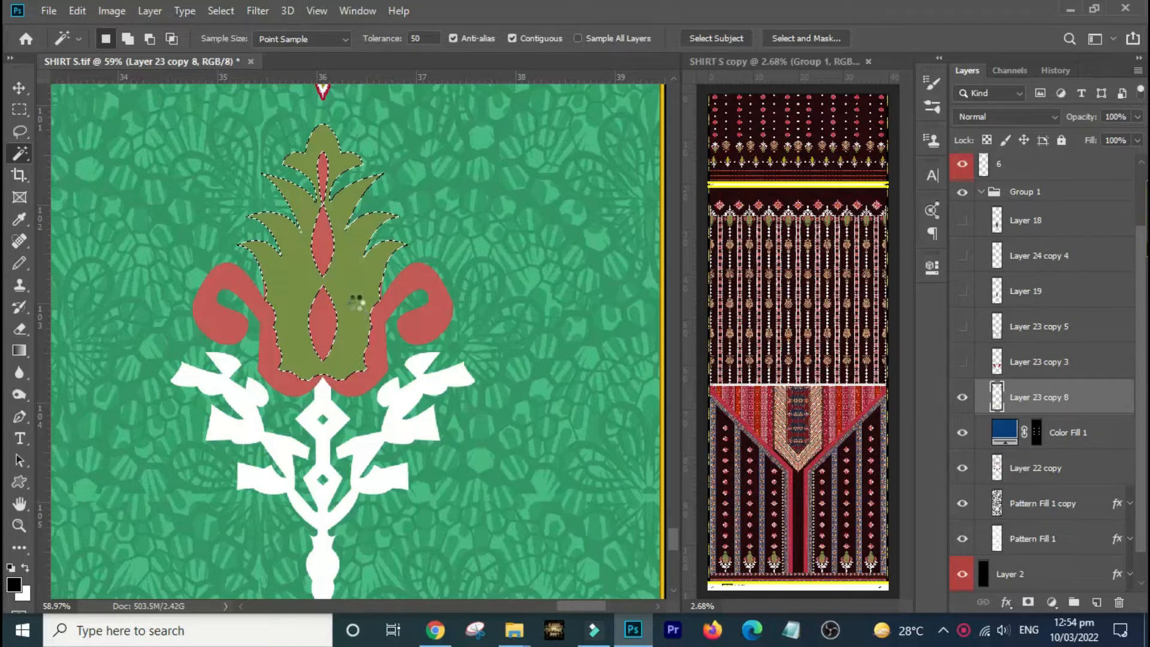
Examine which motifs around the middle panel's upper border are covered by the olive petal selection.
{"action": "key", "text": "ctrl+0"}
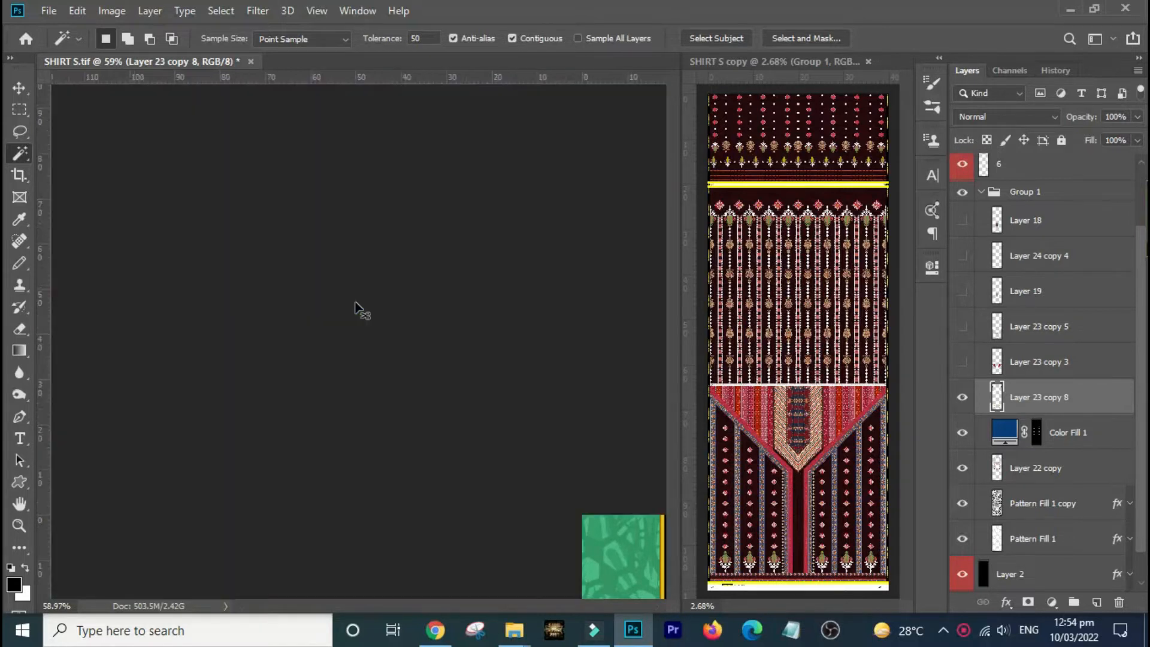
{"action": "left_click_drag", "start_coordinate": [341, 195], "coordinate": [424, 251]}
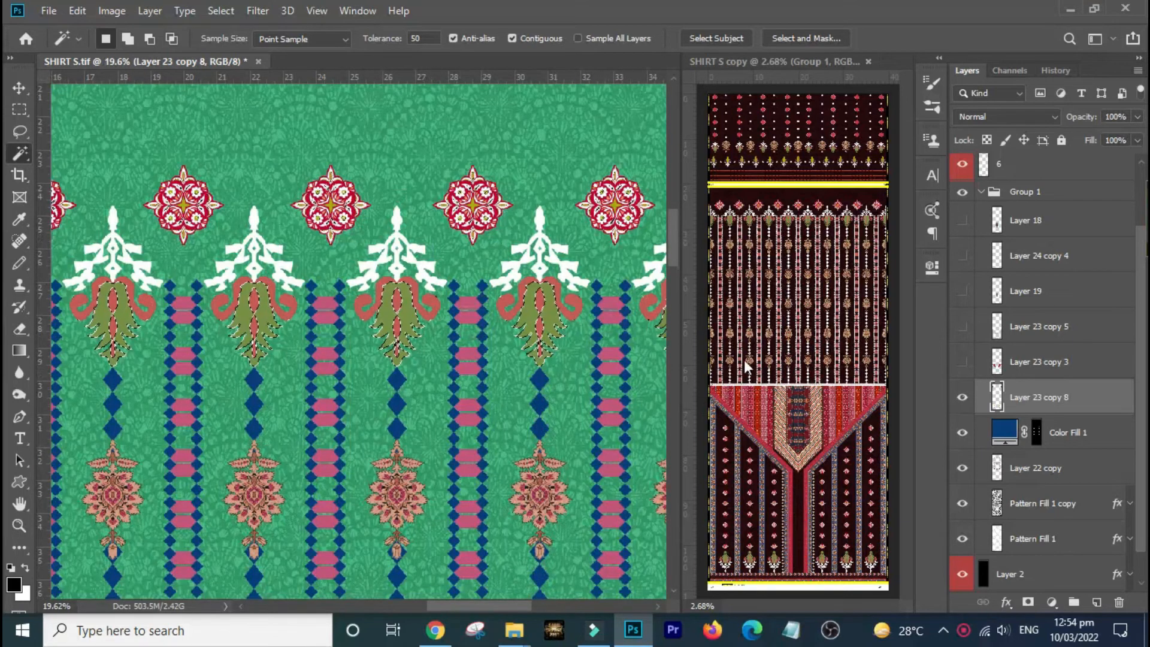
{"action": "left_click_drag", "start_coordinate": [574, 166], "coordinate": [685, 276]}
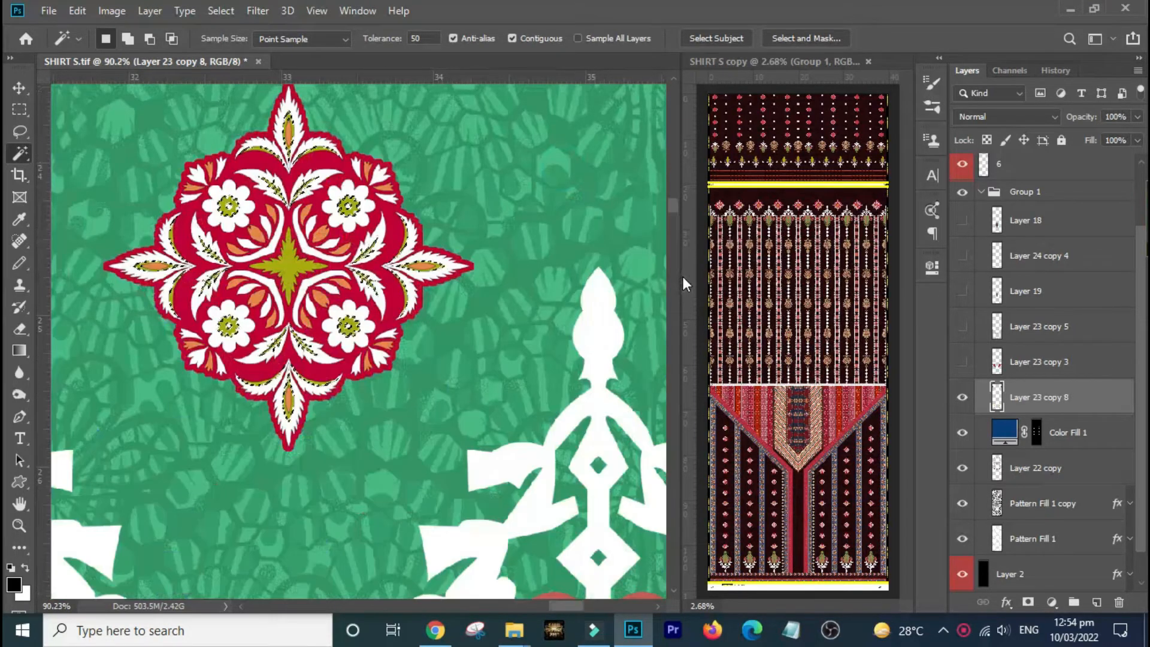
{"action": "left_click_drag", "start_coordinate": [534, 462], "coordinate": [578, 120]}
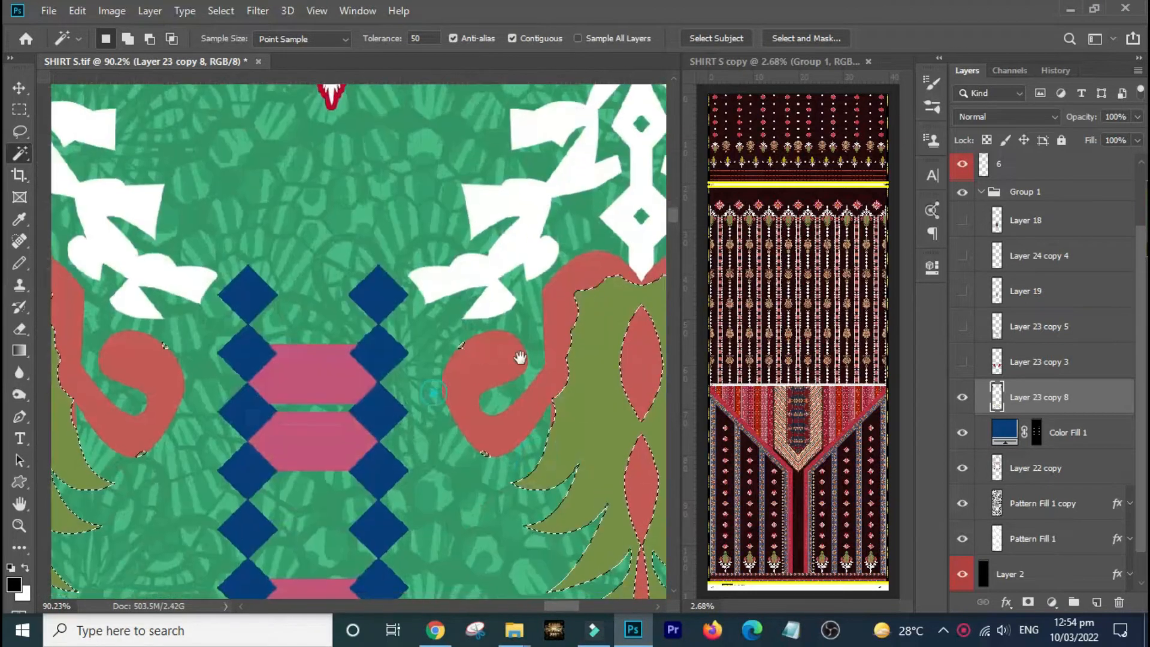
{"action": "left_click_drag", "start_coordinate": [459, 392], "coordinate": [687, 329]}
{"action": "left_click_drag", "start_coordinate": [214, 396], "coordinate": [400, 415]}
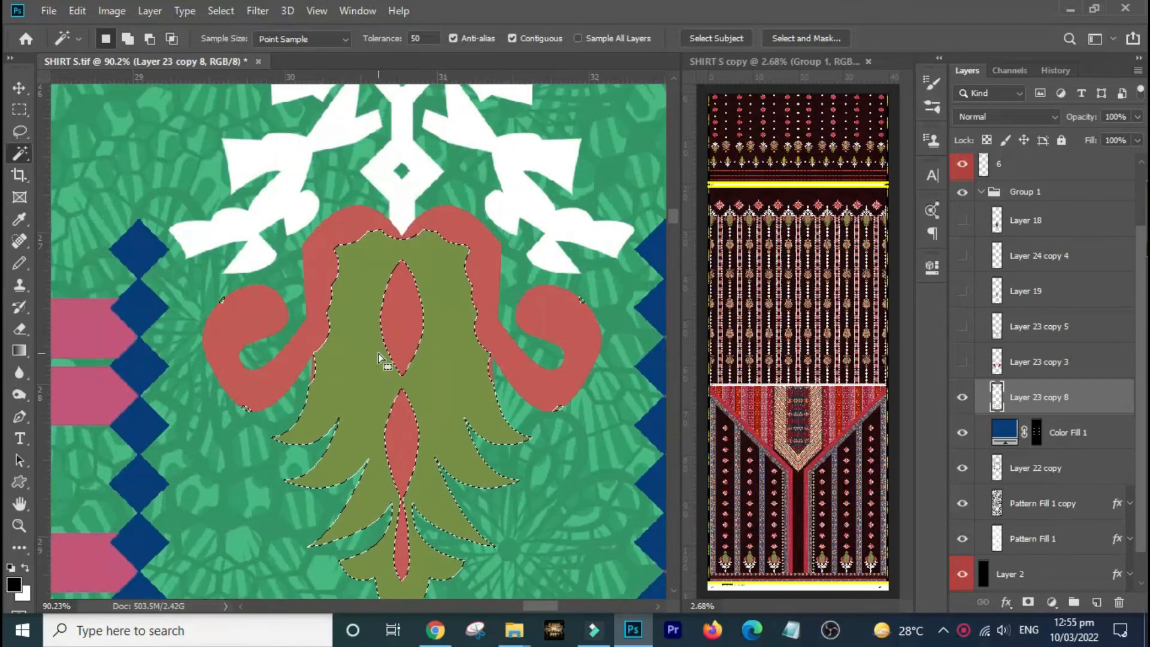
{"action": "key", "text": "ctrl+minus"}
{"action": "key", "text": "ctrl+minus"}
{"action": "key", "text": "ctrl+minus"}
{"action": "key", "text": "ctrl+minus"}
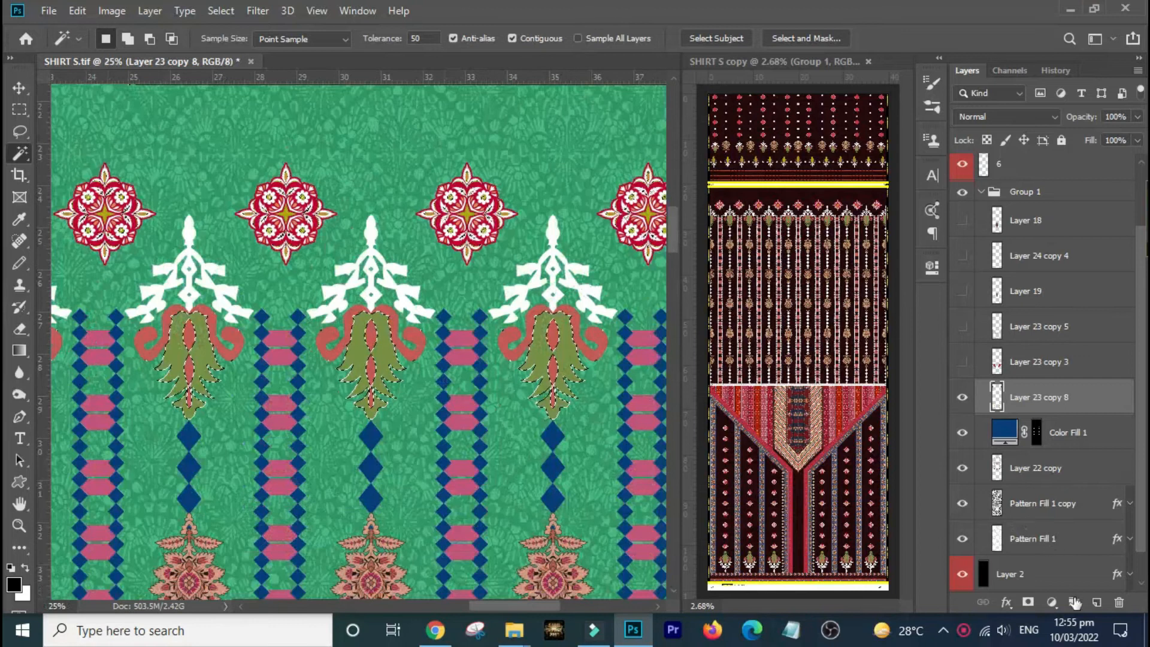
Add a solid colour fill layer over the selected petals, trying blue 1519c7 and magenta bd15c7.
{"action": "left_click", "coordinate": [1051, 601]}
{"action": "left_click", "coordinate": [1044, 304]}
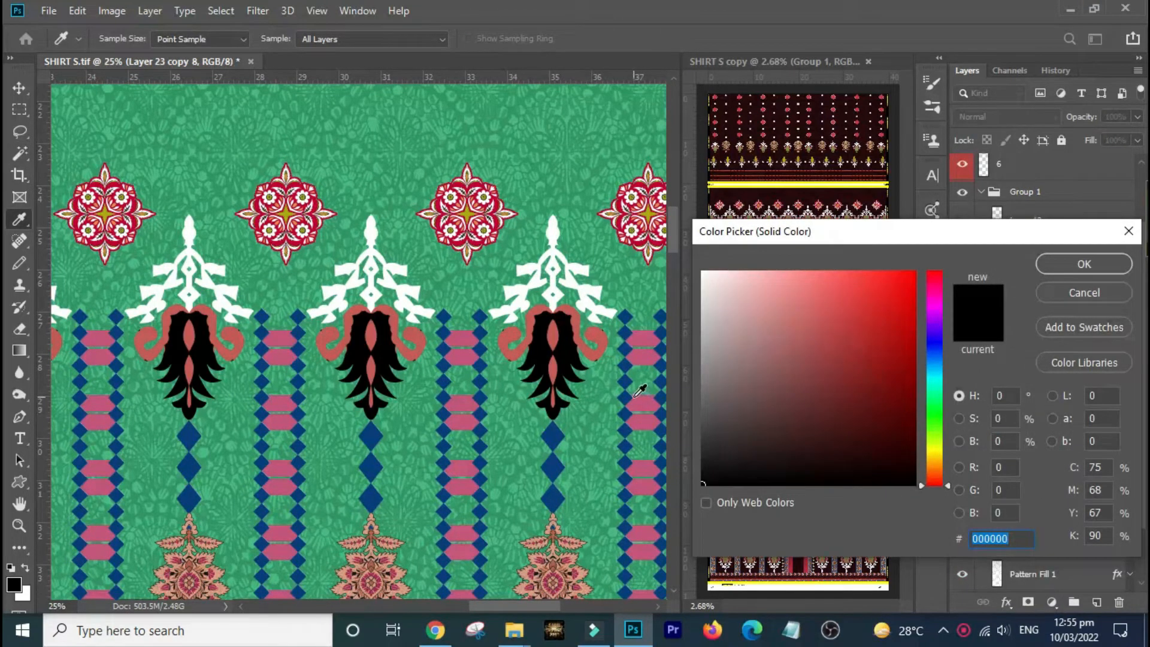
{"action": "left_click", "coordinate": [937, 343]}
{"action": "left_click", "coordinate": [893, 318]}
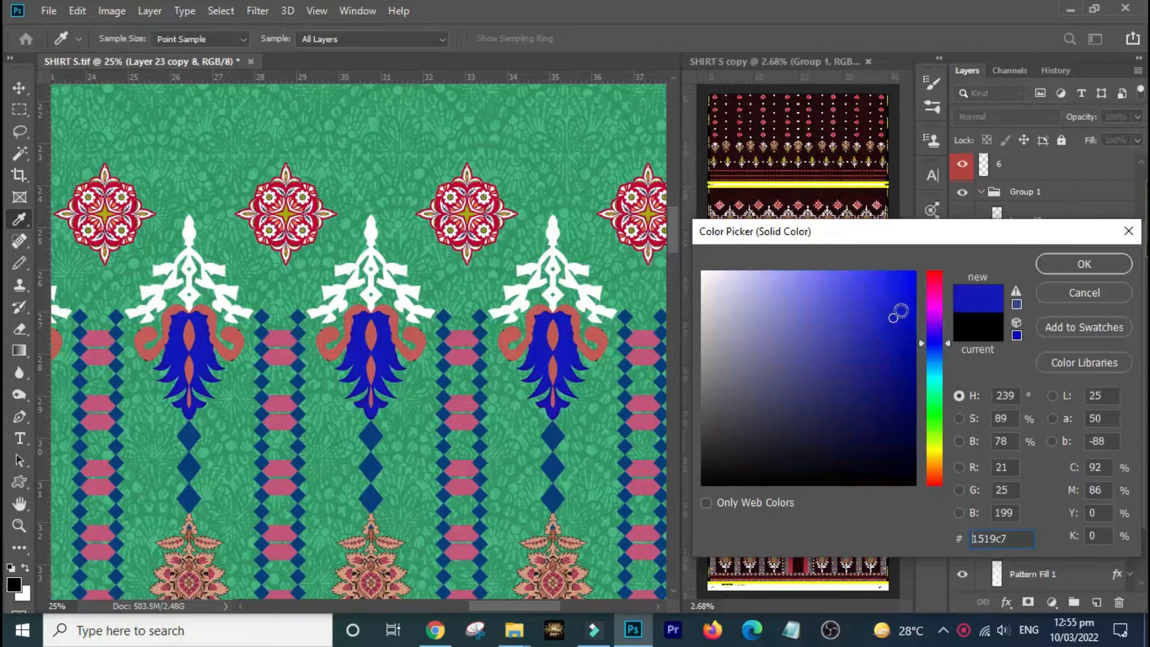
{"action": "left_click", "coordinate": [938, 308]}
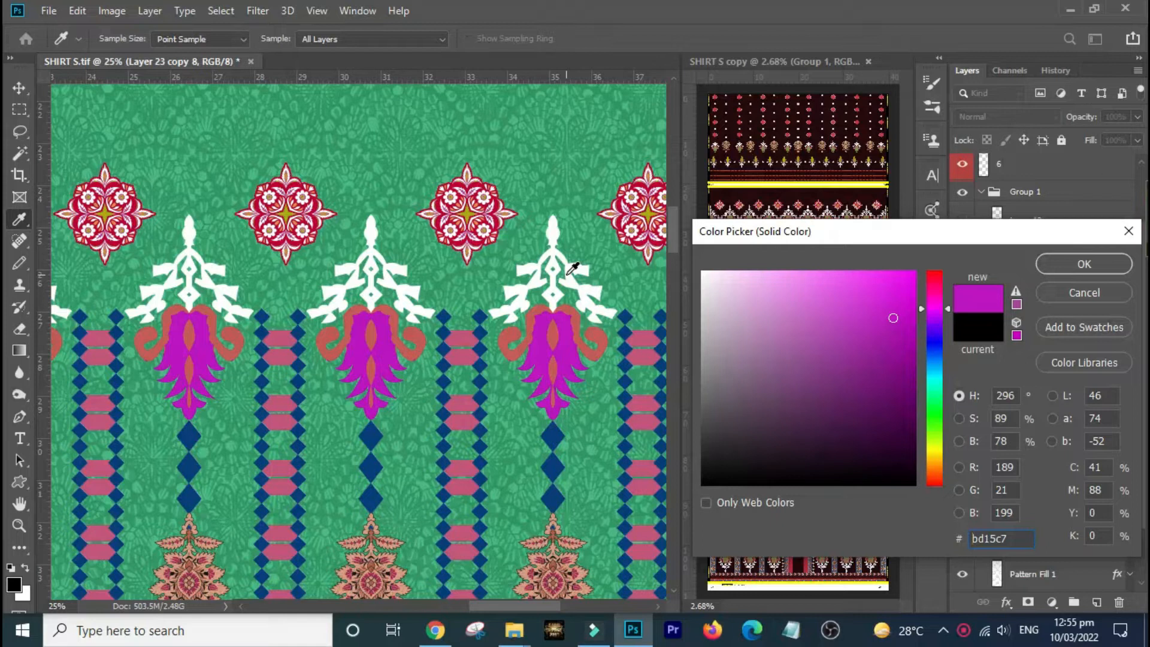
Try the petals' fill in dark purple 4d0152, compare it across the design, and lighten it to 790f80.
{"action": "scroll", "coordinate": [454, 327], "scroll_direction": "down", "scroll_amount": 2}
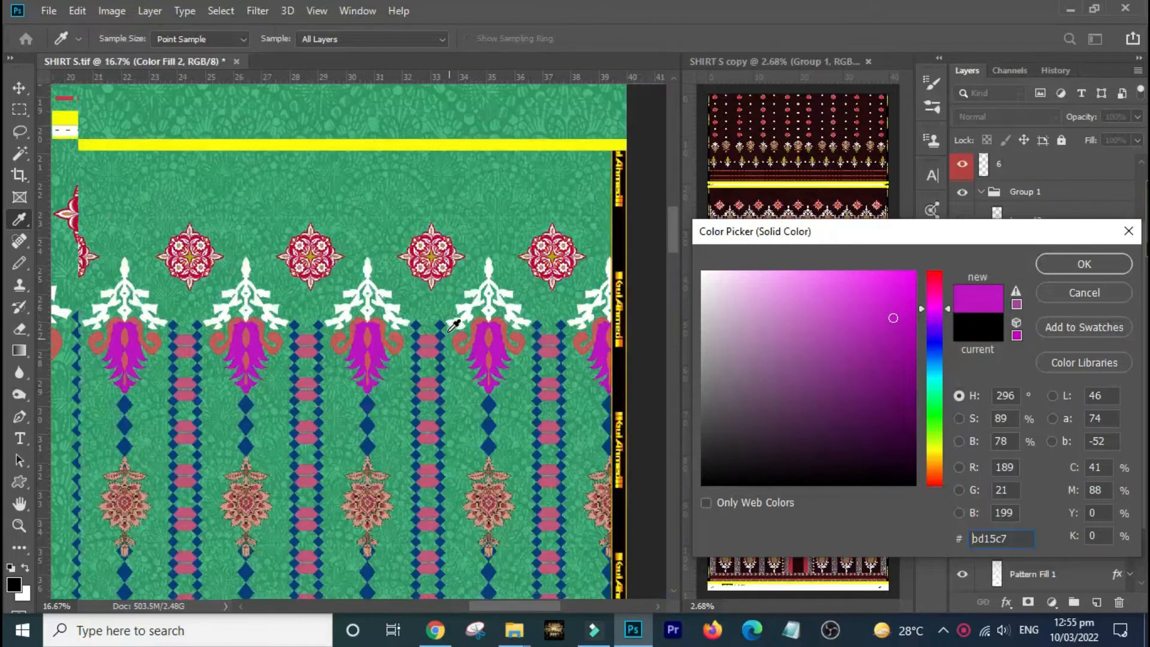
{"action": "left_click_drag", "start_coordinate": [416, 378], "coordinate": [504, 340]}
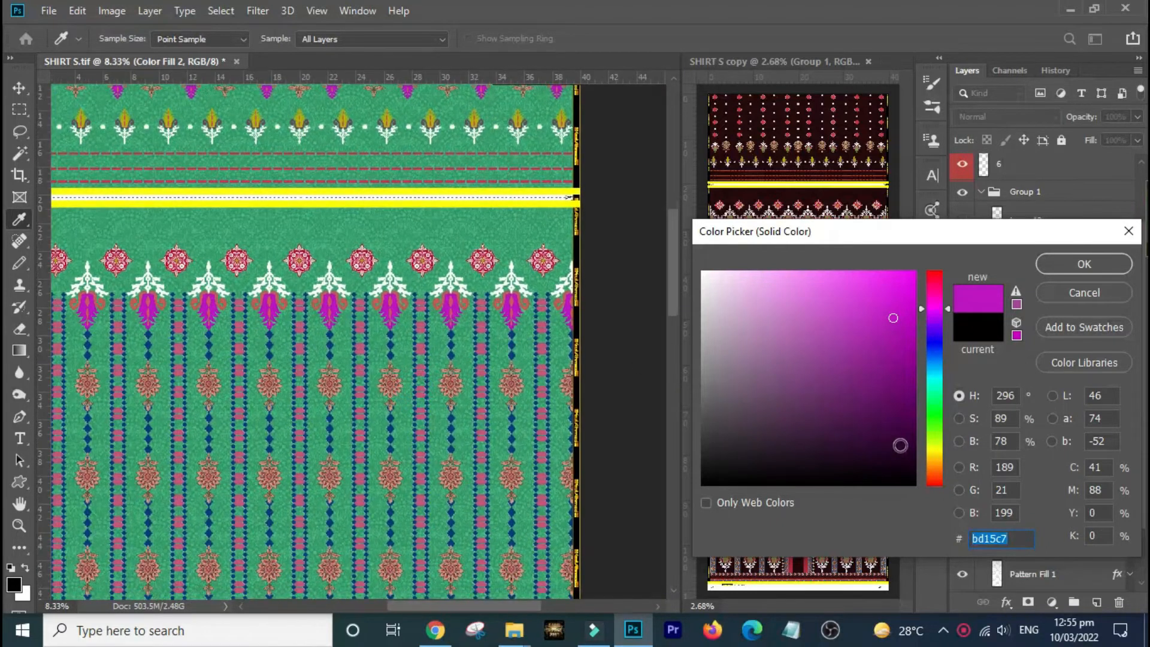
{"action": "left_click", "coordinate": [911, 427]}
{"action": "left_click", "coordinate": [913, 416]}
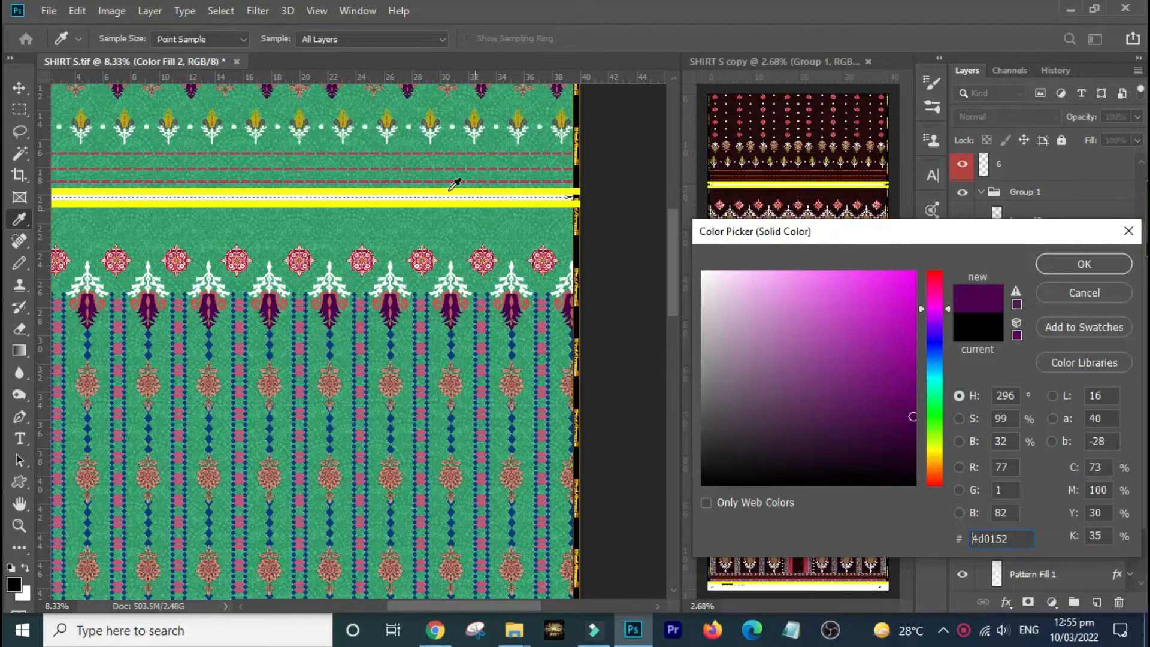
{"action": "key", "text": "ctrl+minus"}
{"action": "left_click_drag", "start_coordinate": [399, 208], "coordinate": [442, 328]}
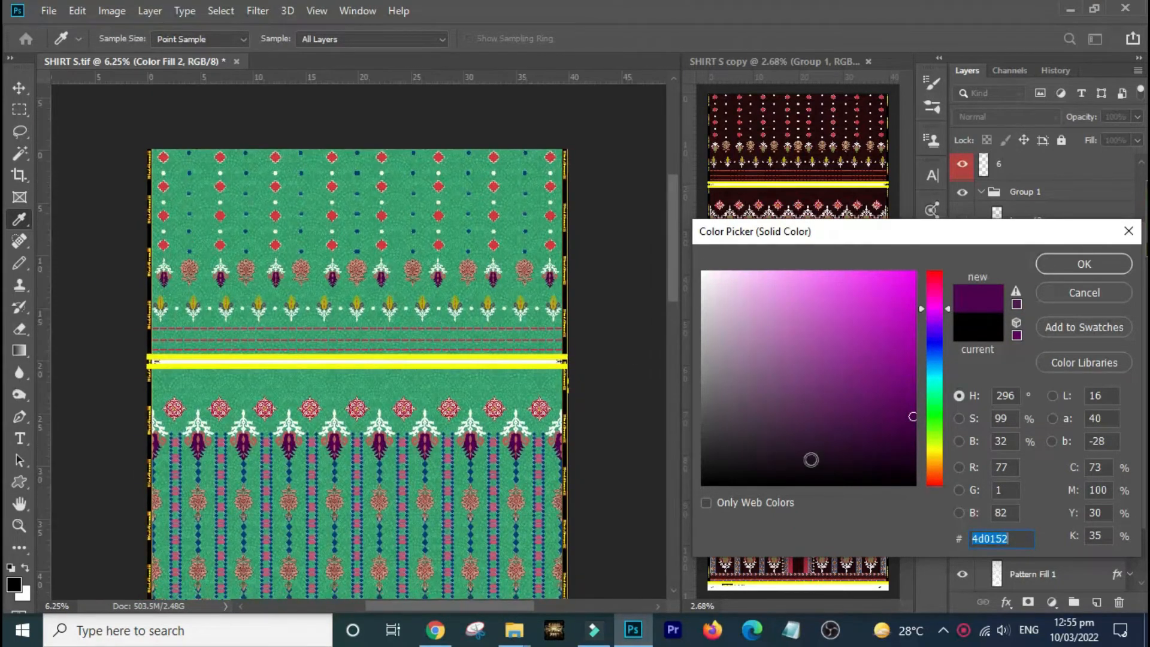
{"action": "left_click_drag", "start_coordinate": [890, 387], "coordinate": [892, 378]}
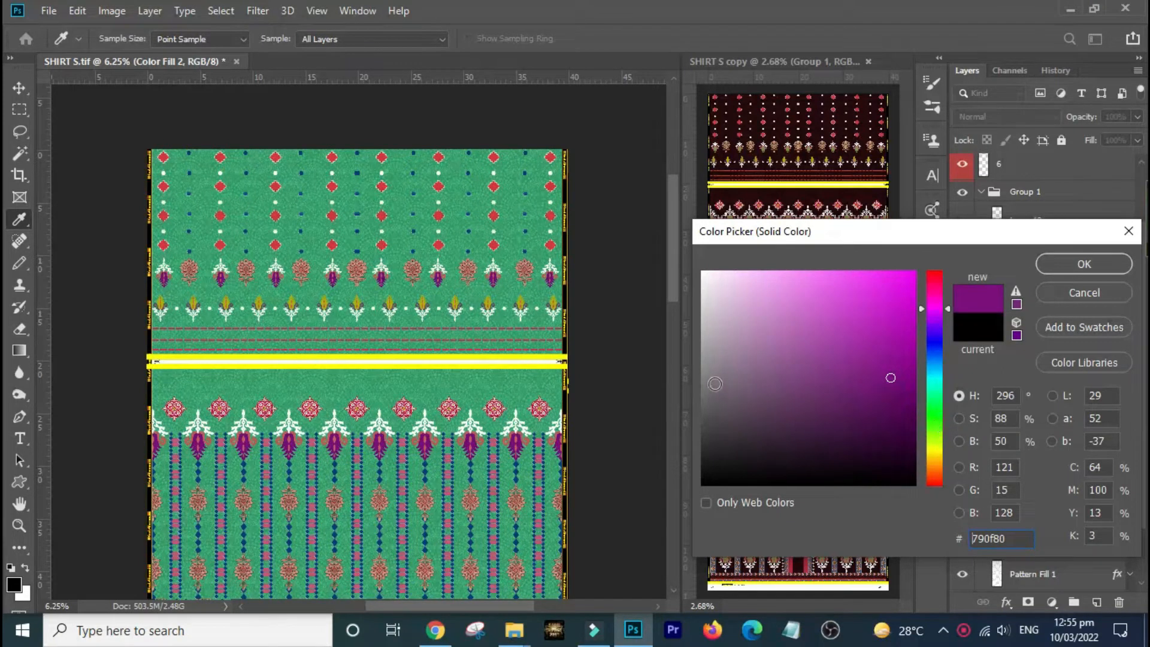
Try other hues including brown 80440f for the petals' fill and settle on purple 670f80 with a hue of 287°.
{"action": "left_click_drag", "start_coordinate": [935, 342], "coordinate": [935, 468]}
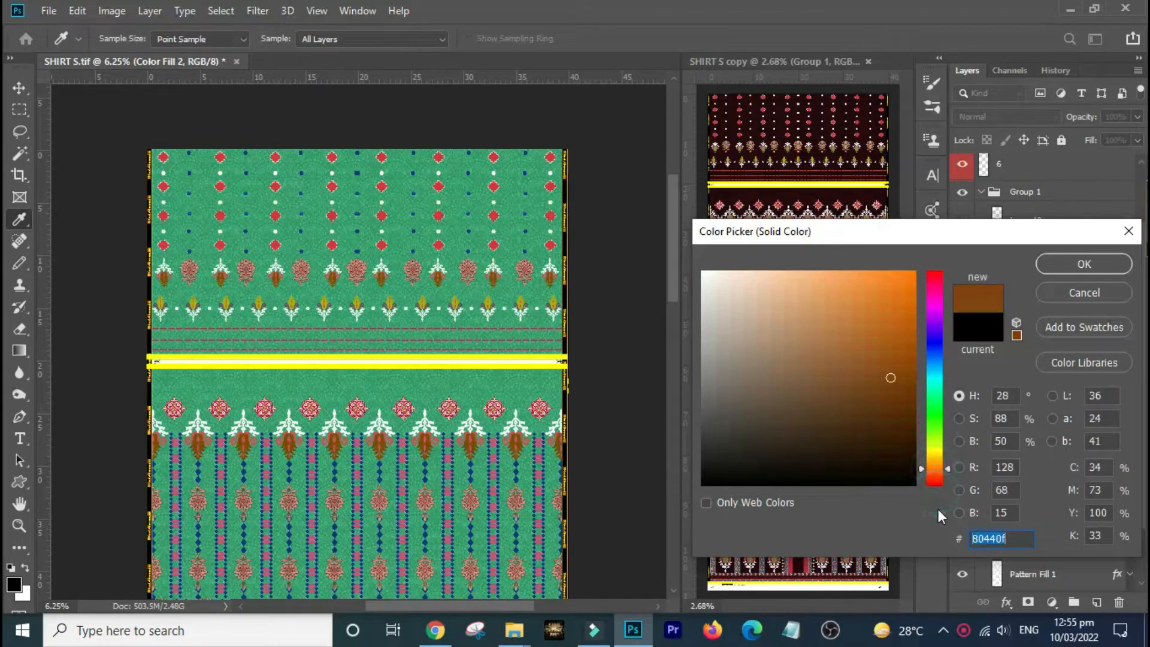
{"action": "left_click", "coordinate": [938, 475]}
{"action": "left_click", "coordinate": [935, 317]}
{"action": "left_click_drag", "start_coordinate": [938, 304], "coordinate": [938, 314]}
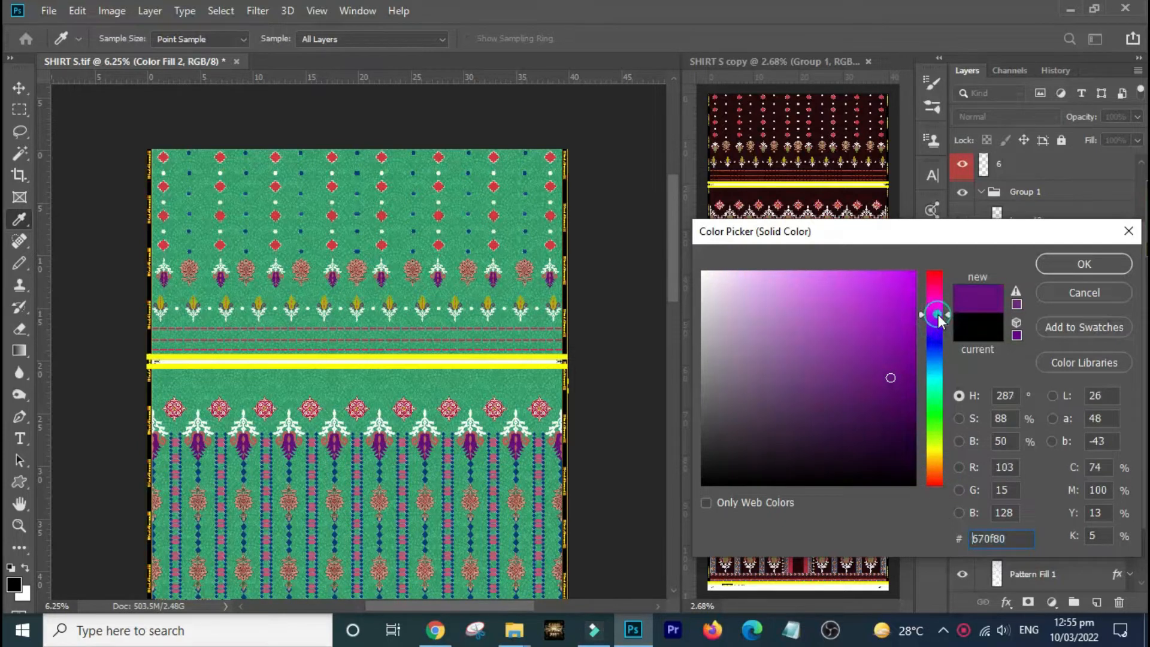
{"action": "key", "text": "Return"}
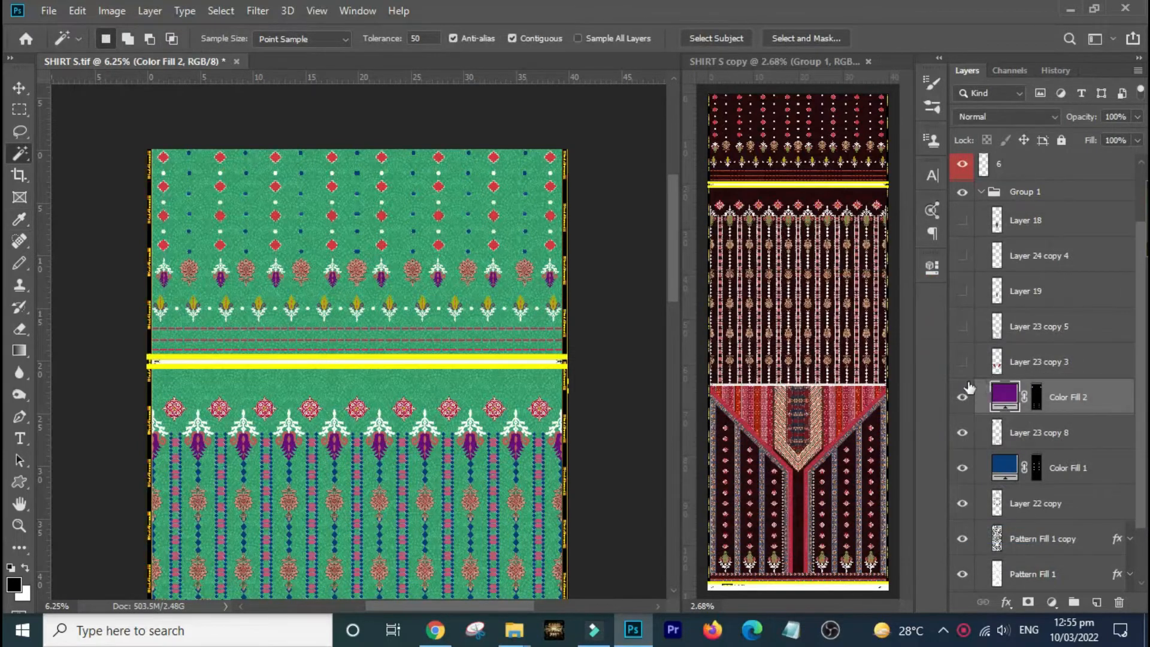
Check and activate Layer 23 copy 8, and select the white leaves together with all similar white areas.
{"action": "left_click", "coordinate": [963, 432]}
{"action": "left_click", "coordinate": [963, 432]}
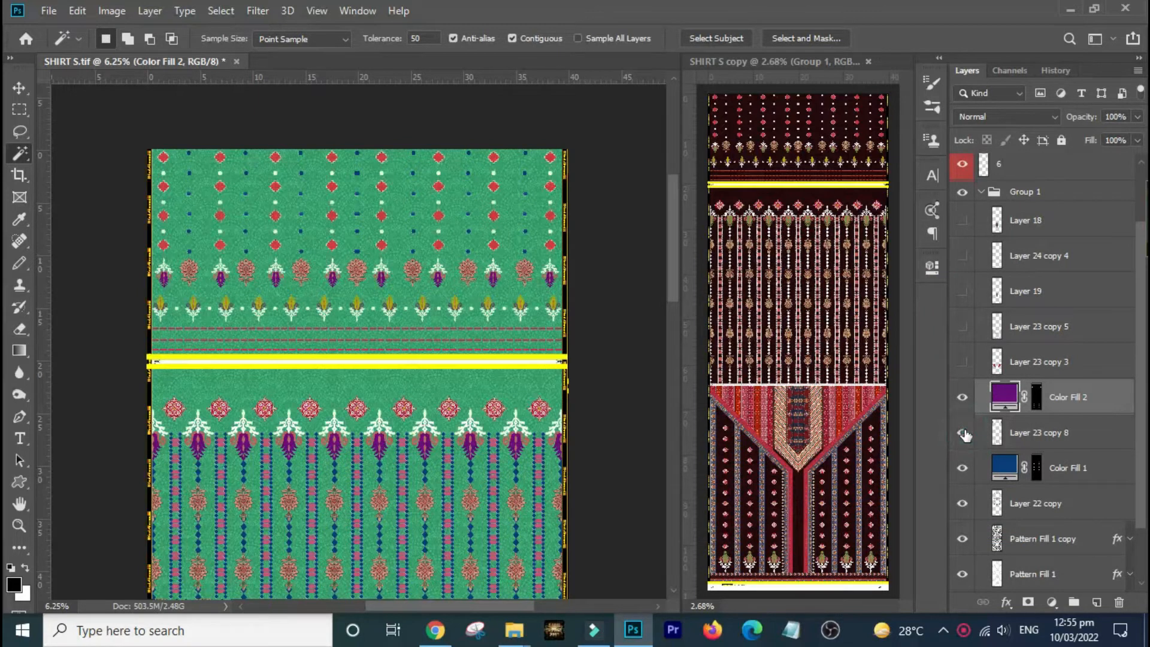
{"action": "left_click", "coordinate": [1048, 432]}
{"action": "left_click_drag", "start_coordinate": [458, 403], "coordinate": [568, 472]}
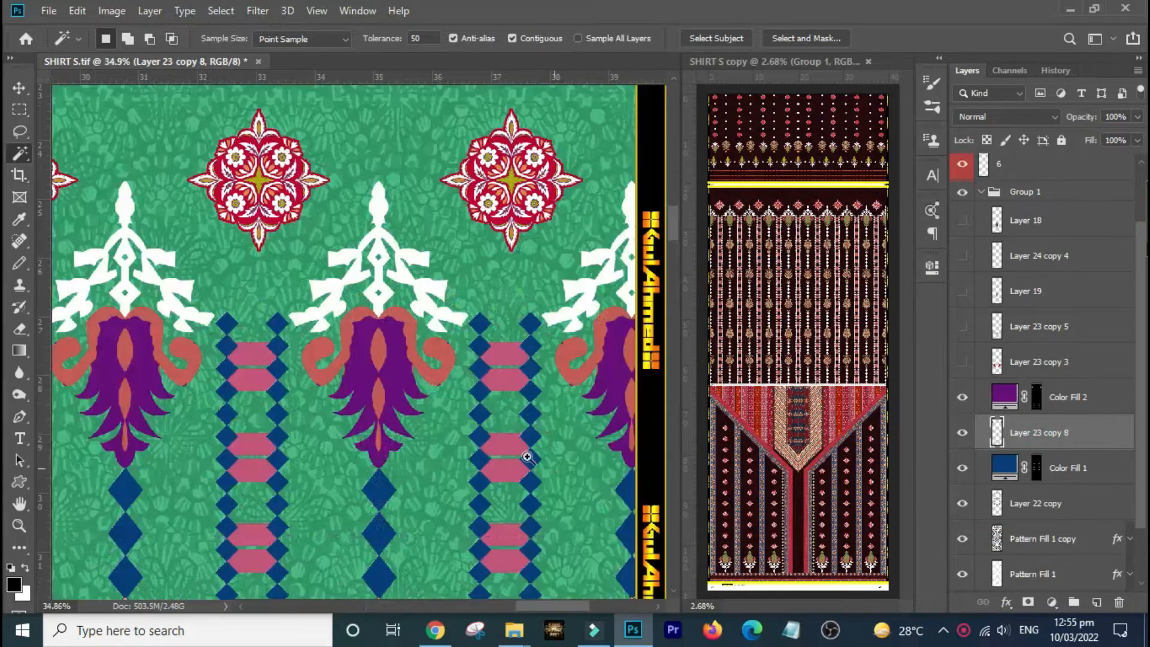
{"action": "left_click", "coordinate": [407, 279]}
{"action": "right_click", "coordinate": [408, 278]}
{"action": "left_click", "coordinate": [470, 424]}
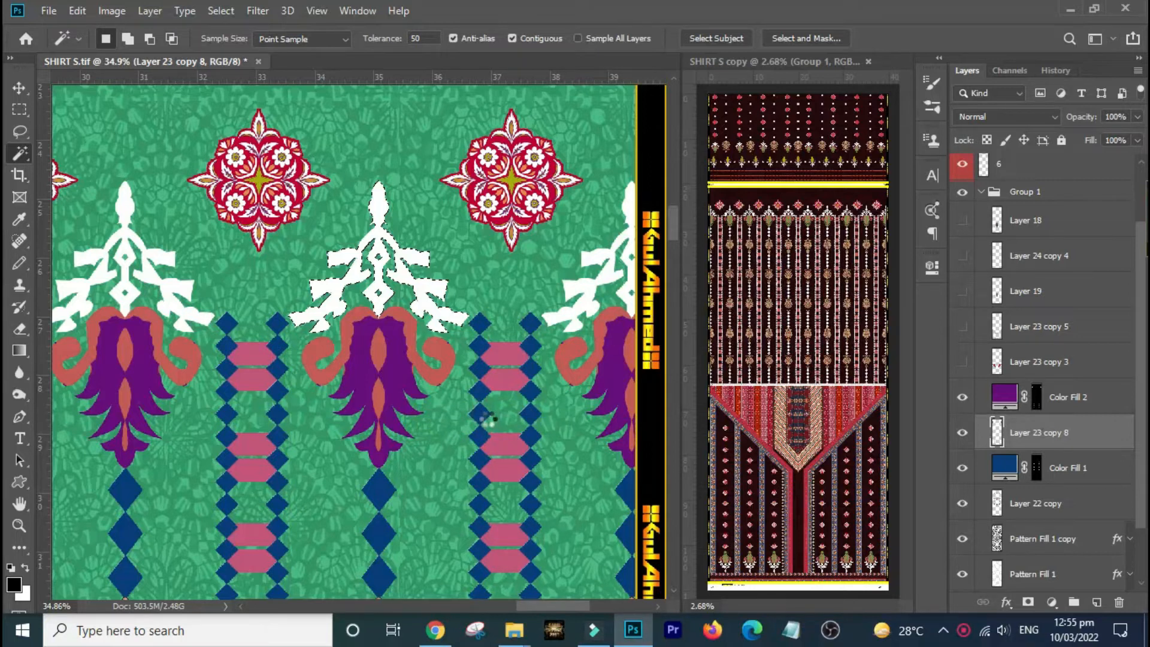
Sample the diamonds' dark blue, fill the selected white areas with it, and deselect.
{"action": "key", "text": "i"}
{"action": "left_click", "coordinate": [487, 415]}
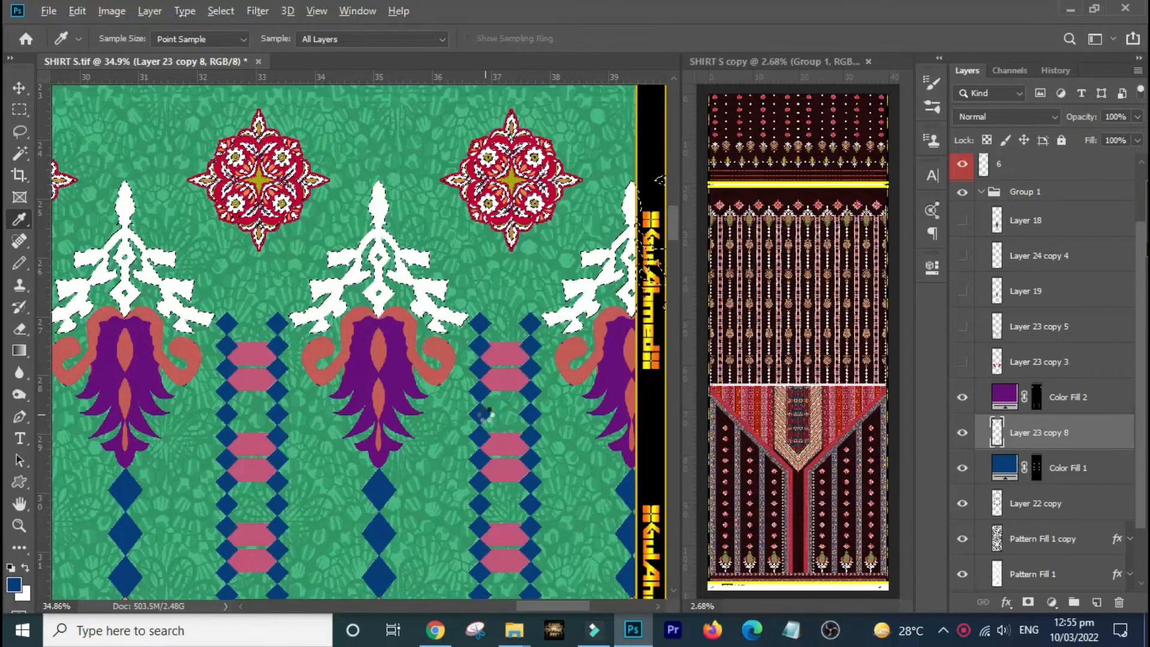
{"action": "key", "text": "ctrl+d"}
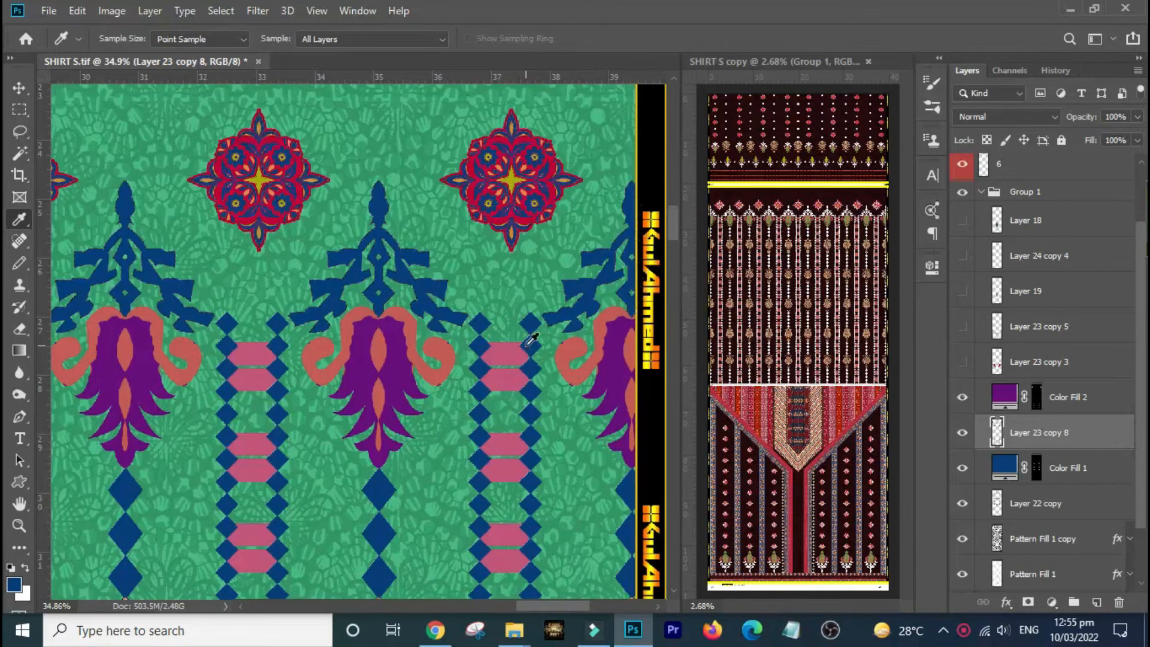
{"action": "key", "text": "ctrl+0"}
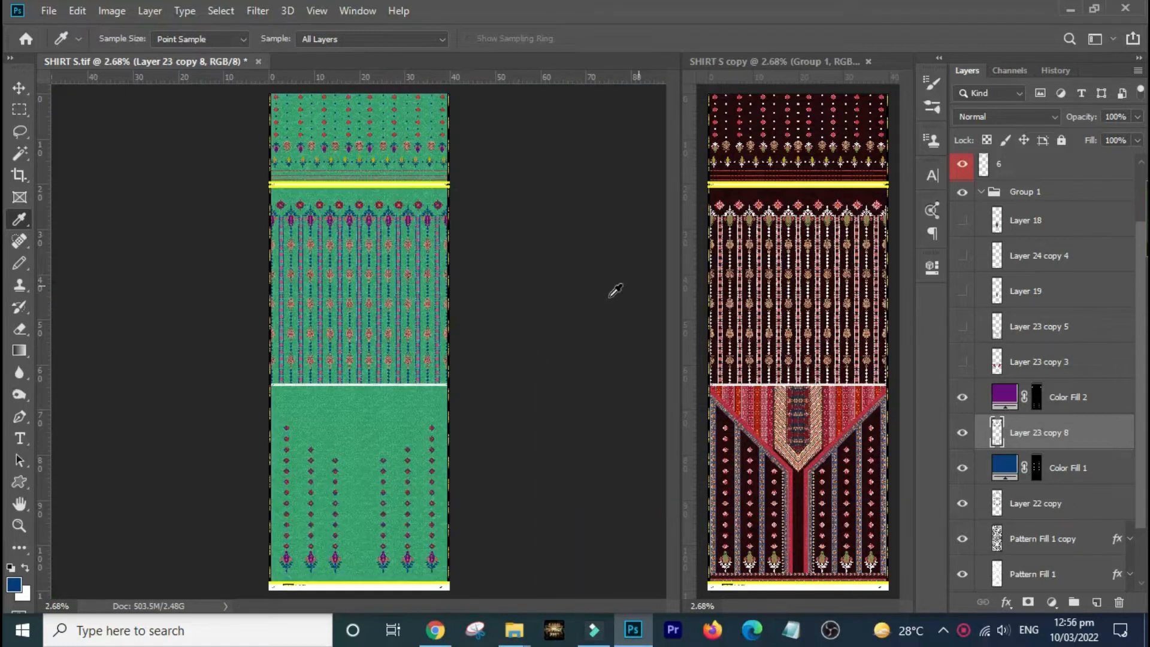
Show and activate Layer 23 copy 3, which holds the red striped neckline panels.
{"action": "left_click", "coordinate": [963, 362]}
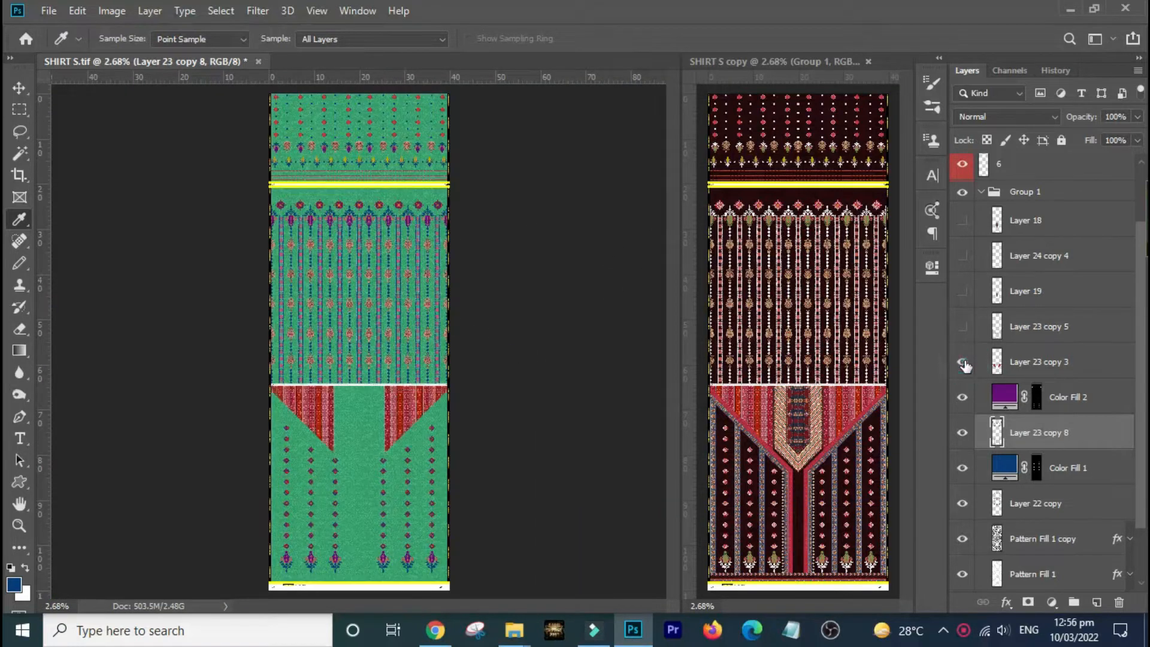
{"action": "left_click", "coordinate": [1018, 367]}
{"action": "left_click_drag", "start_coordinate": [293, 366], "coordinate": [488, 486]}
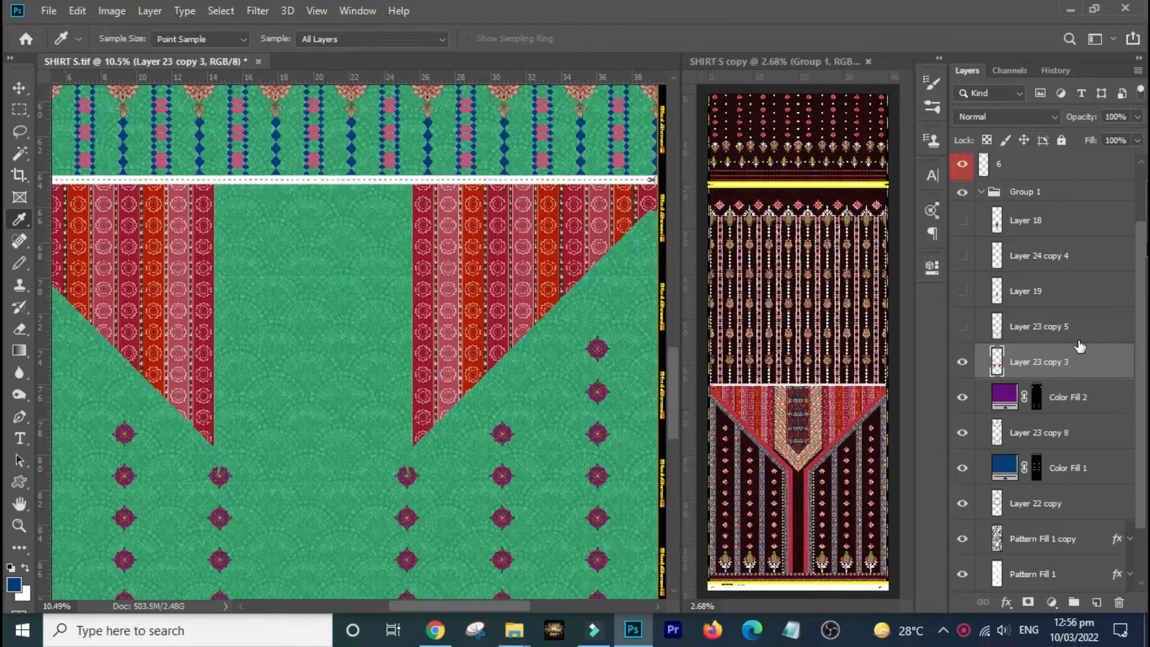
{"action": "key", "text": "ctrl+u"}
{"action": "left_click", "coordinate": [718, 267]}
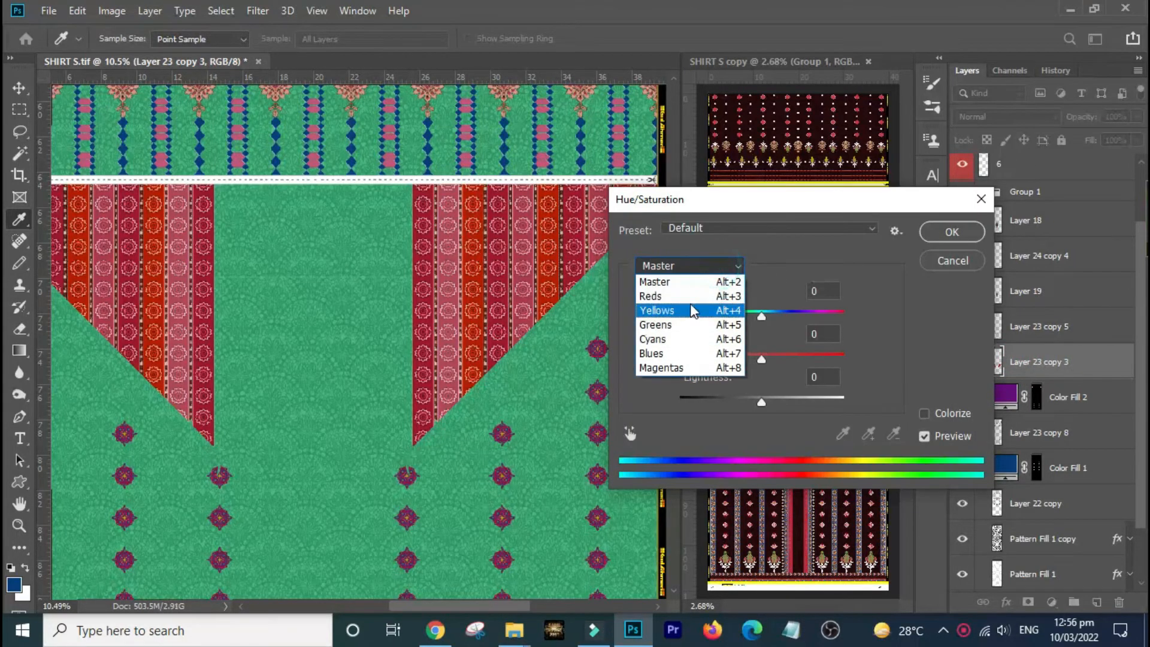
{"action": "left_click", "coordinate": [663, 283]}
{"action": "mouse_move", "coordinate": [764, 308]}
{"action": "left_mouse_down"}
{"action": "mouse_move", "coordinate": [804, 317]}
{"action": "mouse_move", "coordinate": [779, 317]}
{"action": "left_mouse_up"}
{"action": "left_click", "coordinate": [952, 261]}
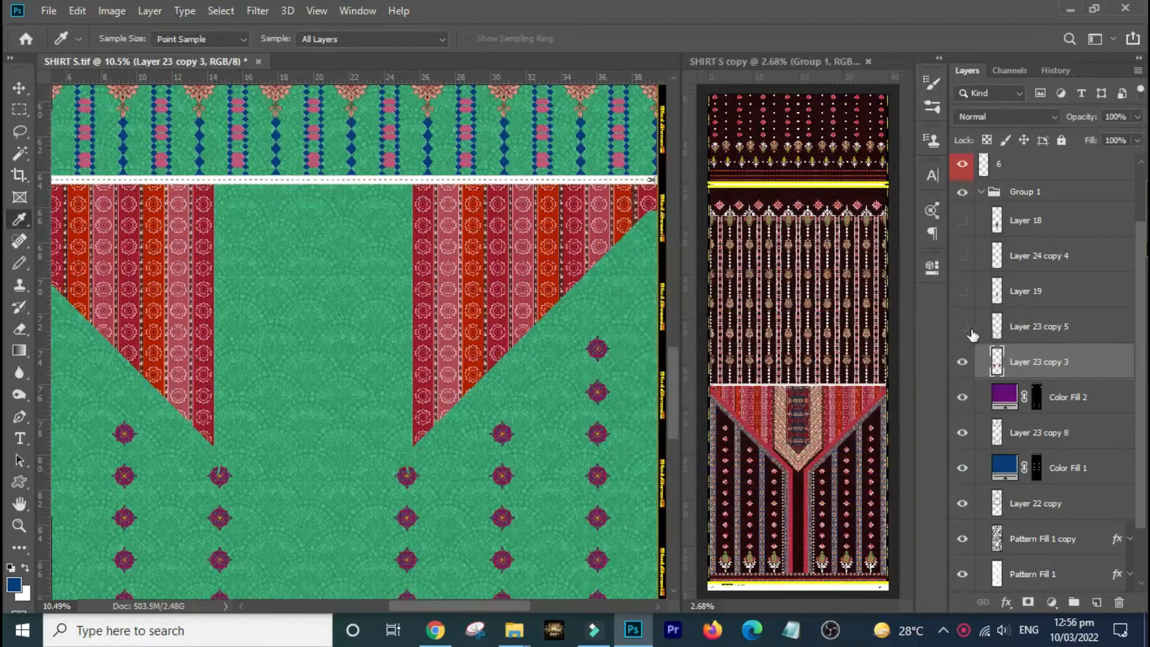
Show the hidden layers from Layer 23 copy 5 up to Layer 18 and review the complete neckline area.
{"action": "left_click", "coordinate": [961, 221]}
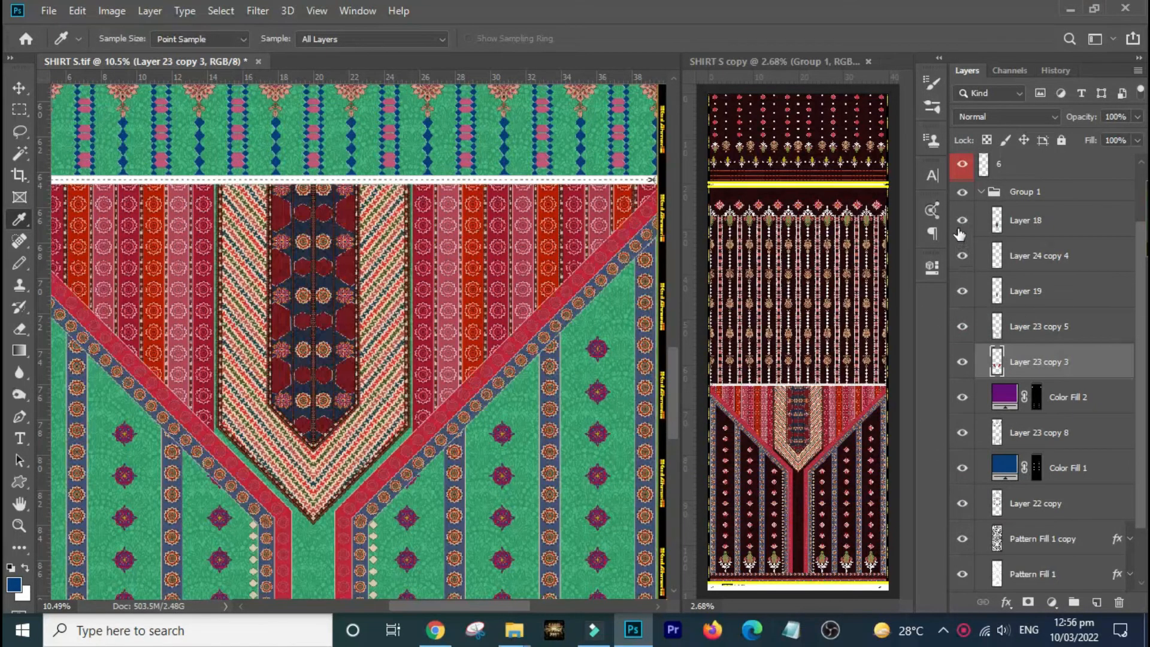
{"action": "key", "text": "ctrl+minus"}
{"action": "key", "text": "ctrl+minus"}
{"action": "left_click_drag", "start_coordinate": [364, 381], "coordinate": [480, 266]}
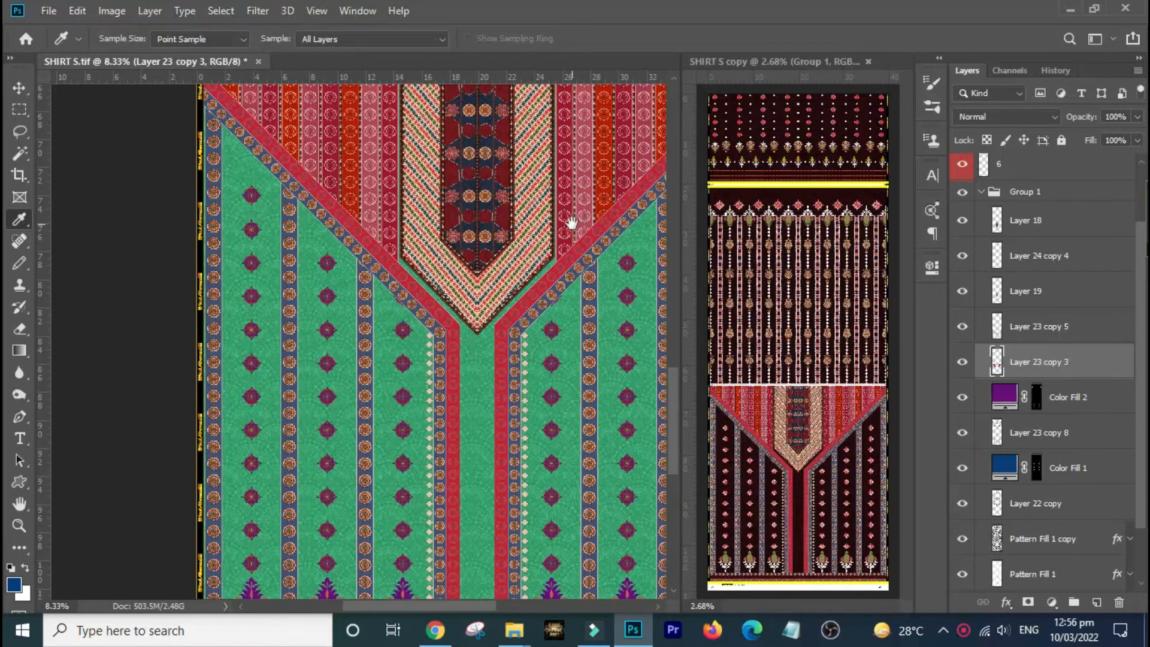
{"action": "left_click_drag", "start_coordinate": [570, 220], "coordinate": [483, 321]}
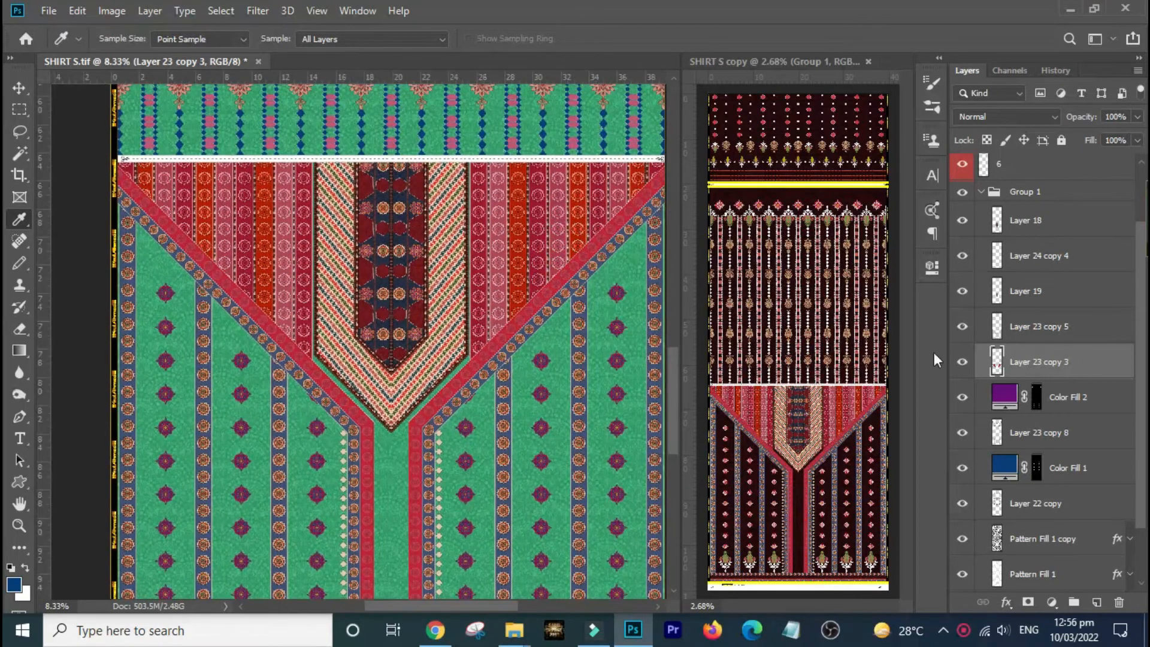
Recolour the striped neckline panels by shifting their Reds hue to -157 in Hue/Saturation, after trying +157.
{"action": "key", "text": "ctrl+u"}
{"action": "left_click", "coordinate": [717, 265]}
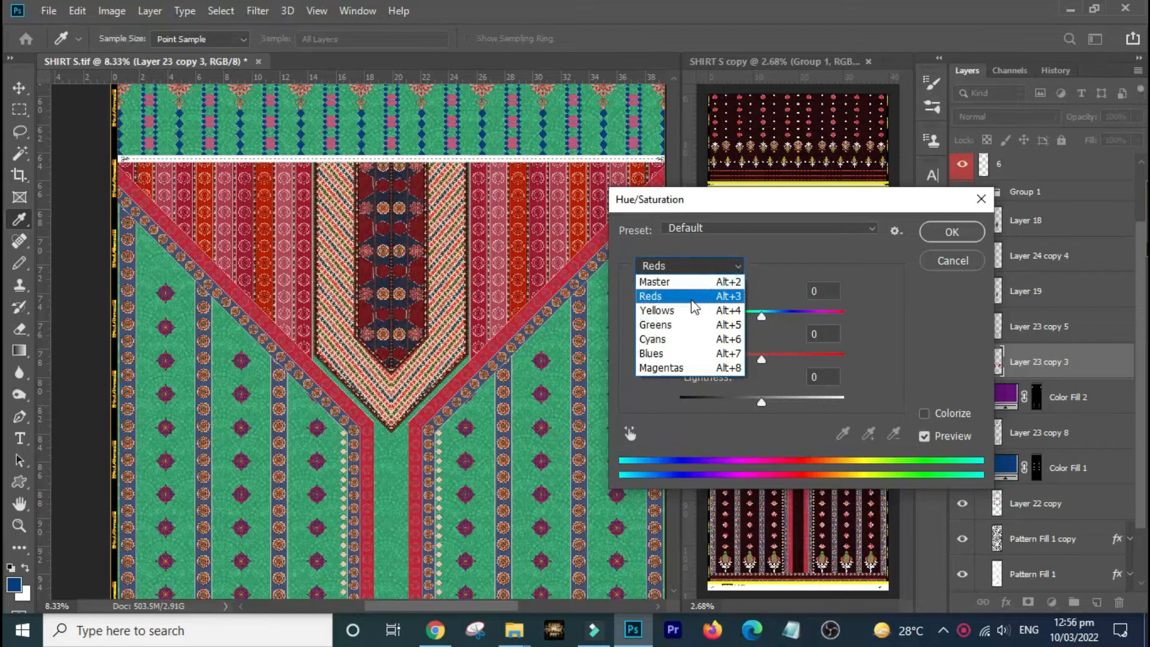
{"action": "left_click", "coordinate": [715, 298]}
{"action": "left_click_drag", "start_coordinate": [762, 313], "coordinate": [837, 318]}
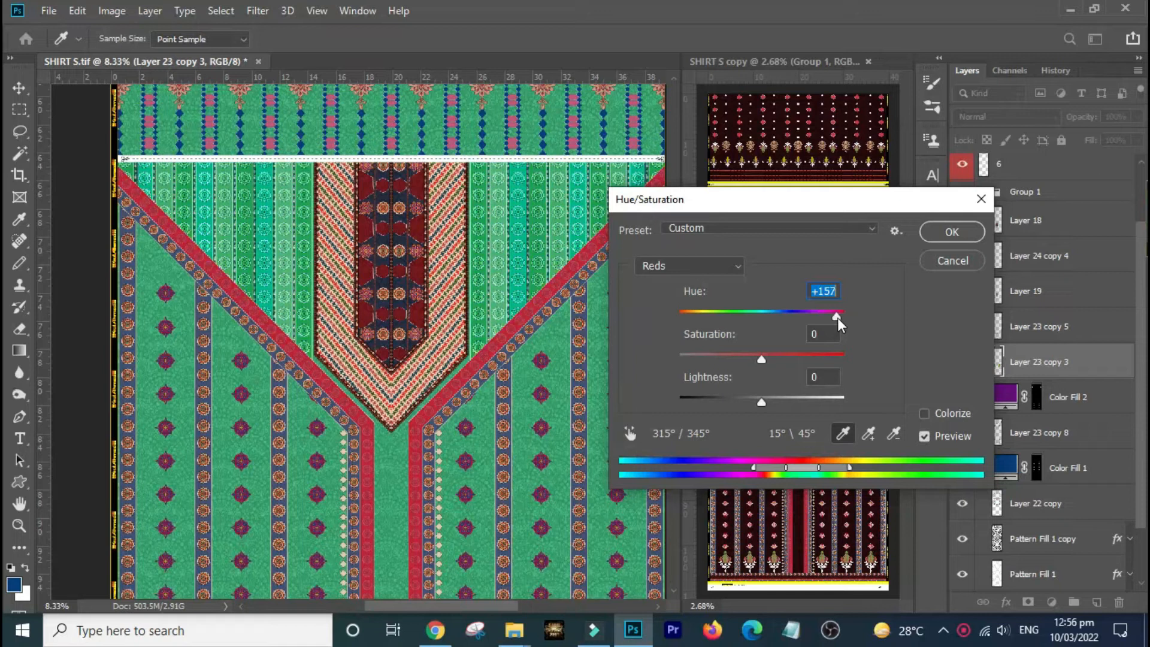
{"action": "left_click_drag", "start_coordinate": [837, 318], "coordinate": [687, 318]}
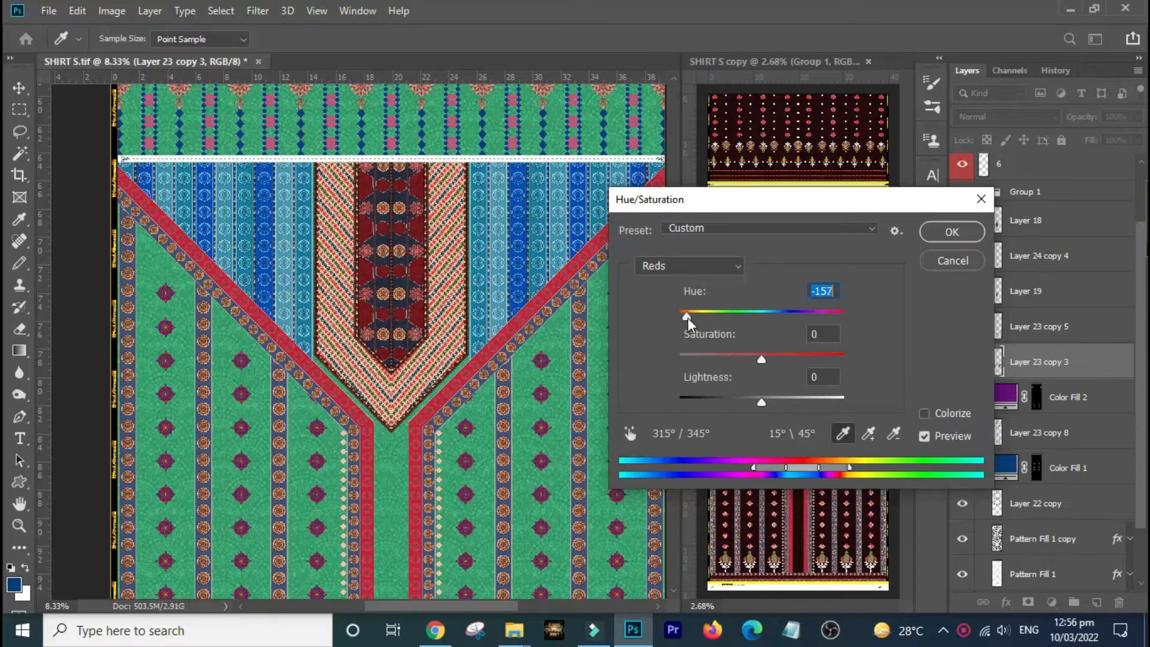
{"action": "left_click", "coordinate": [961, 228]}
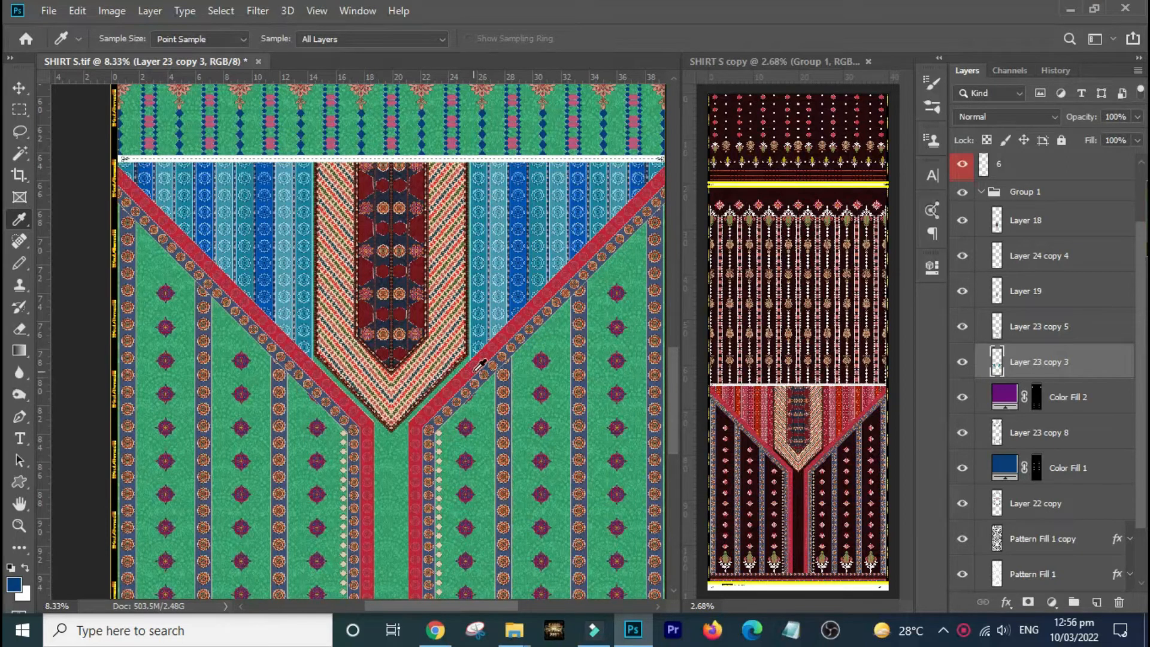
Identify the layer of the red diagonal neckline border and activate Layer 23 copy 5.
{"action": "key", "text": "v"}
{"action": "left_click_drag", "start_coordinate": [479, 367], "coordinate": [442, 343]}
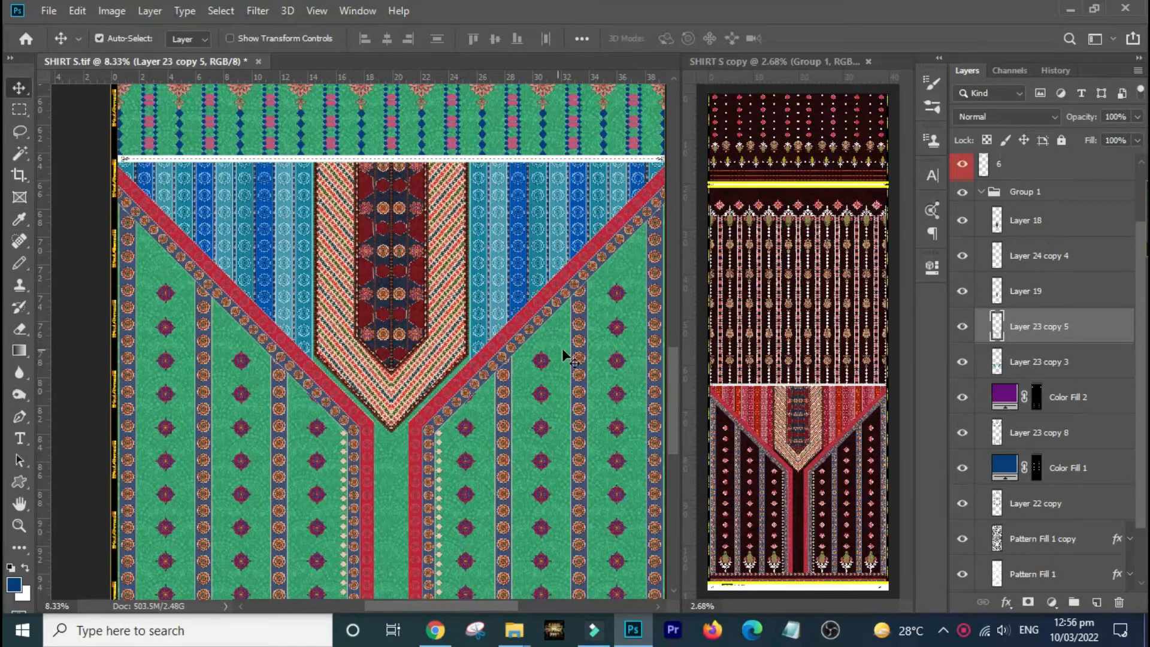
{"action": "left_click", "coordinate": [1038, 367]}
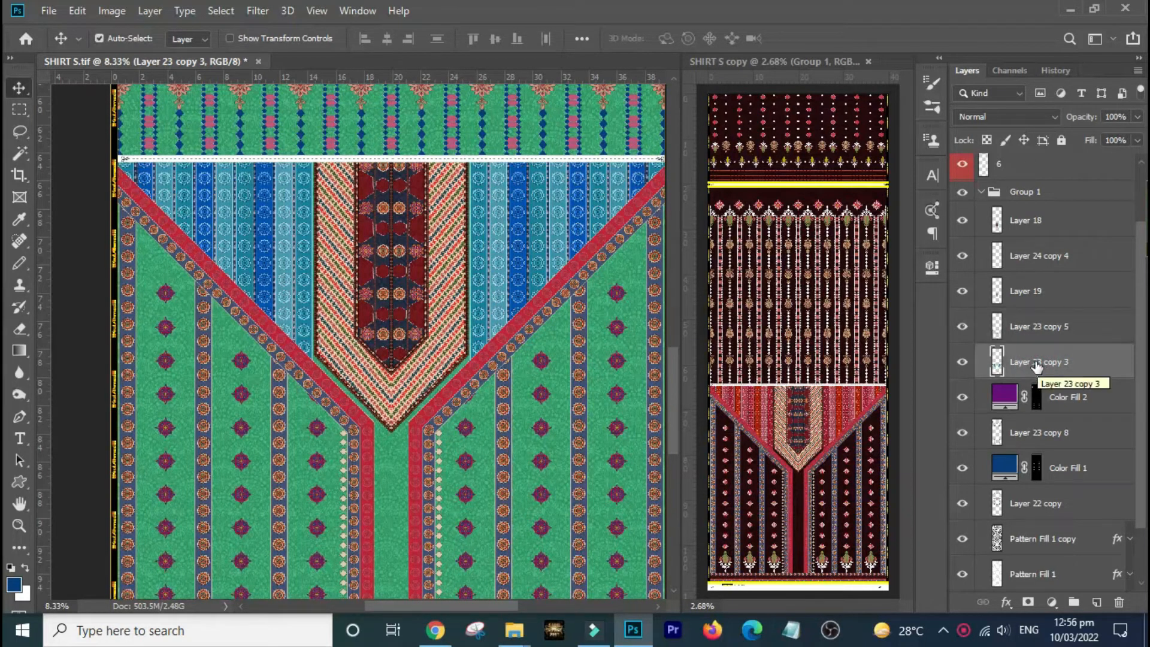
{"action": "left_click", "coordinate": [1018, 334]}
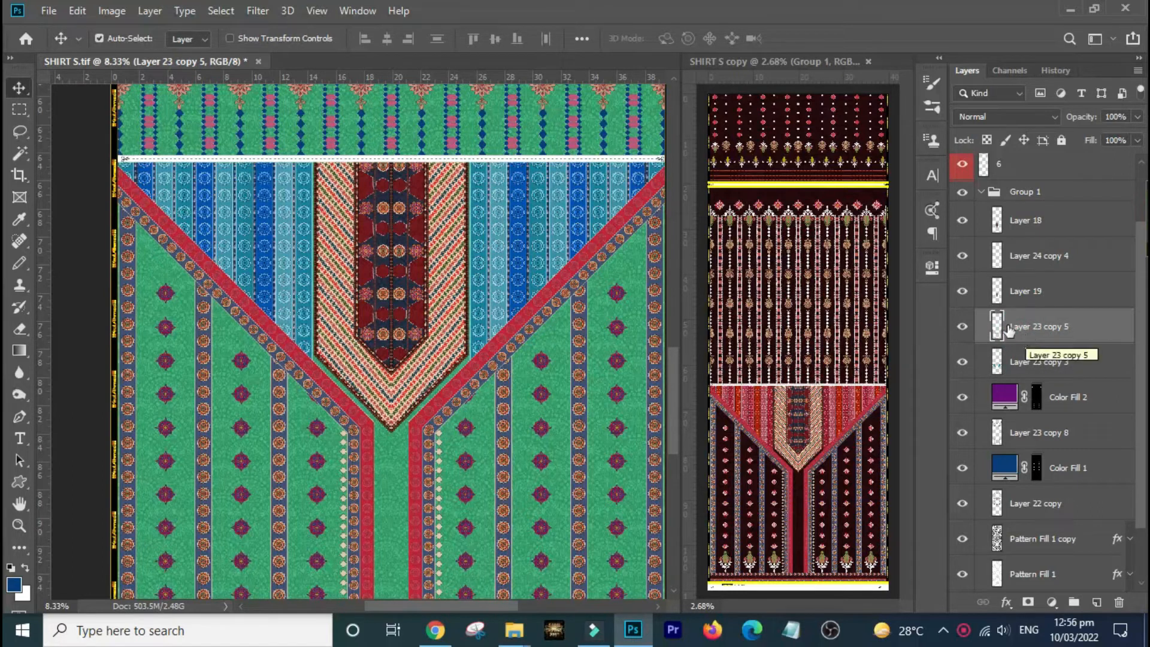
Try the previous Hue/Saturation settings on Layer 23 copy 5 and undo them.
{"action": "key", "text": "ctrl"}
{"action": "key", "text": "ctrl+u"}
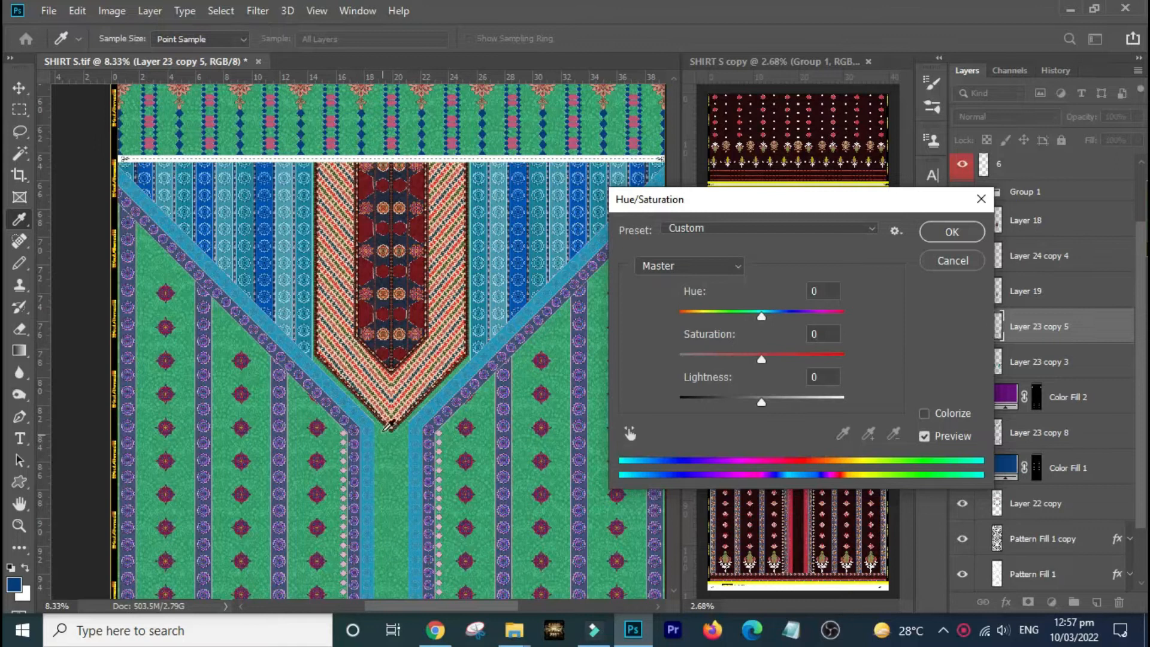
{"action": "key", "text": "Return"}
{"action": "key", "text": "ctrl+z"}
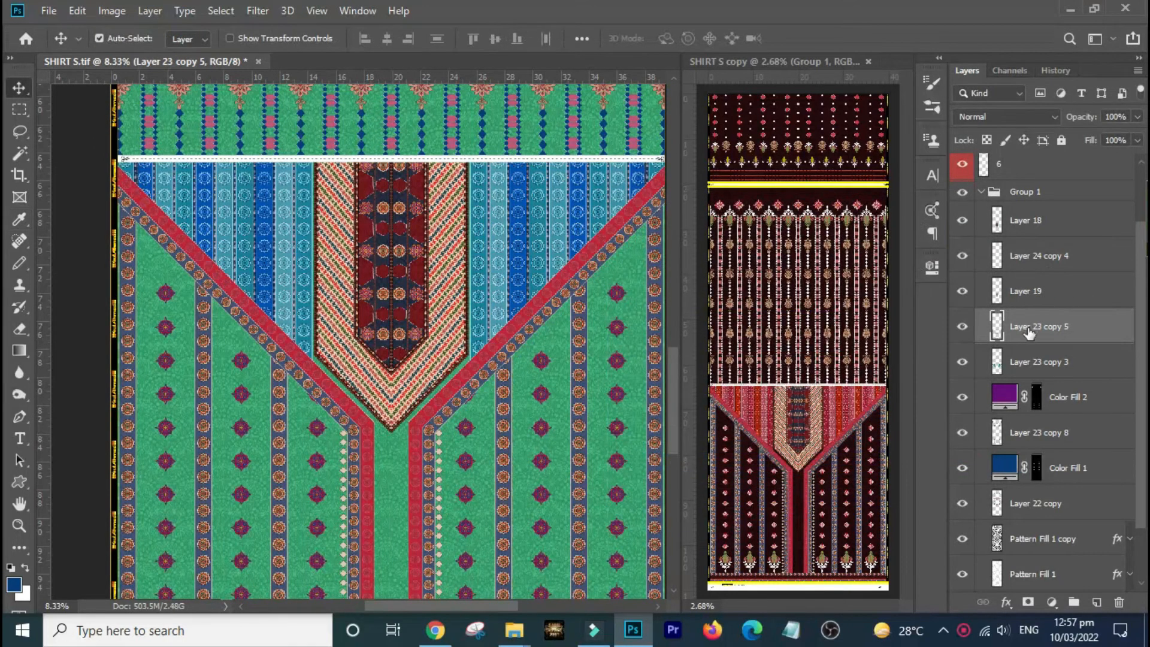
Recolour Layer 23 copy 5 with Hue/Saturation, setting the Cyans hue to +180 and the Reds hue to -30.
{"action": "key", "text": "ctrl"}
{"action": "key", "text": "ctrl+u"}
{"action": "left_click", "coordinate": [709, 263]}
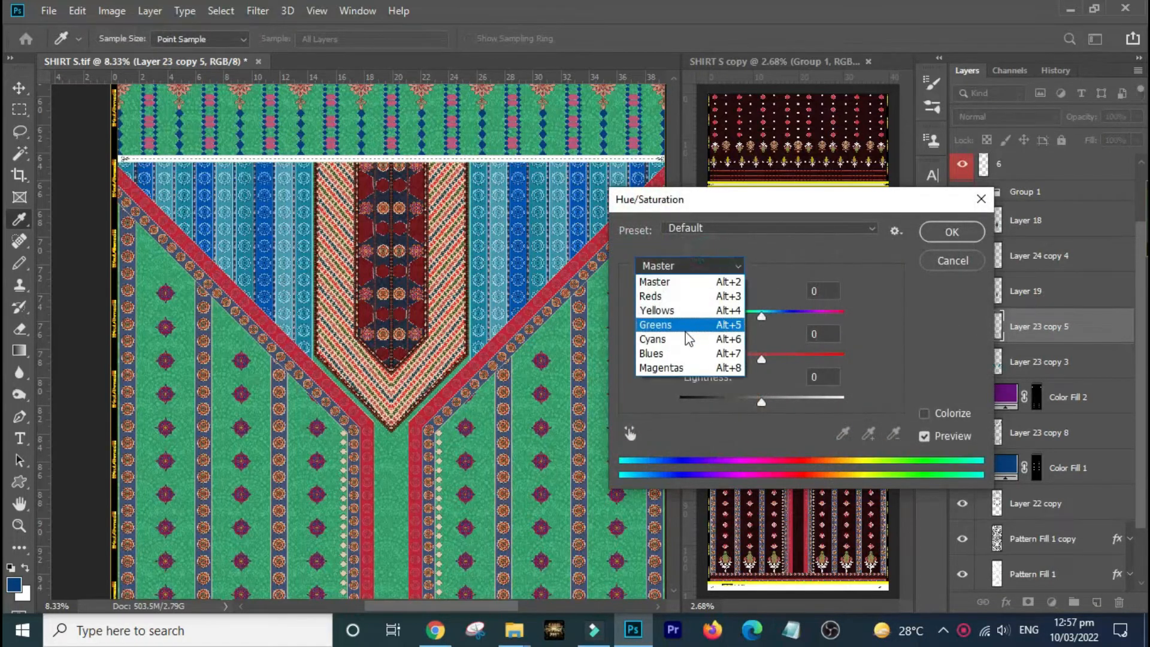
{"action": "left_click", "coordinate": [686, 339]}
{"action": "left_click_drag", "start_coordinate": [761, 316], "coordinate": [873, 308]}
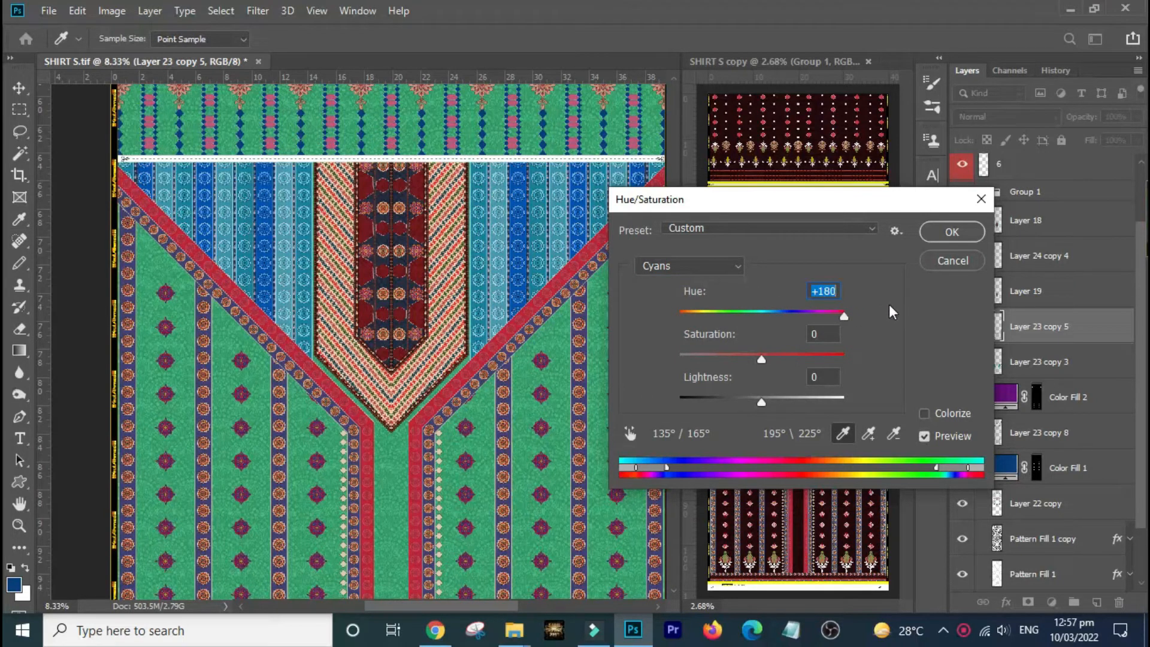
{"action": "left_click", "coordinate": [709, 268]}
{"action": "left_click", "coordinate": [665, 295]}
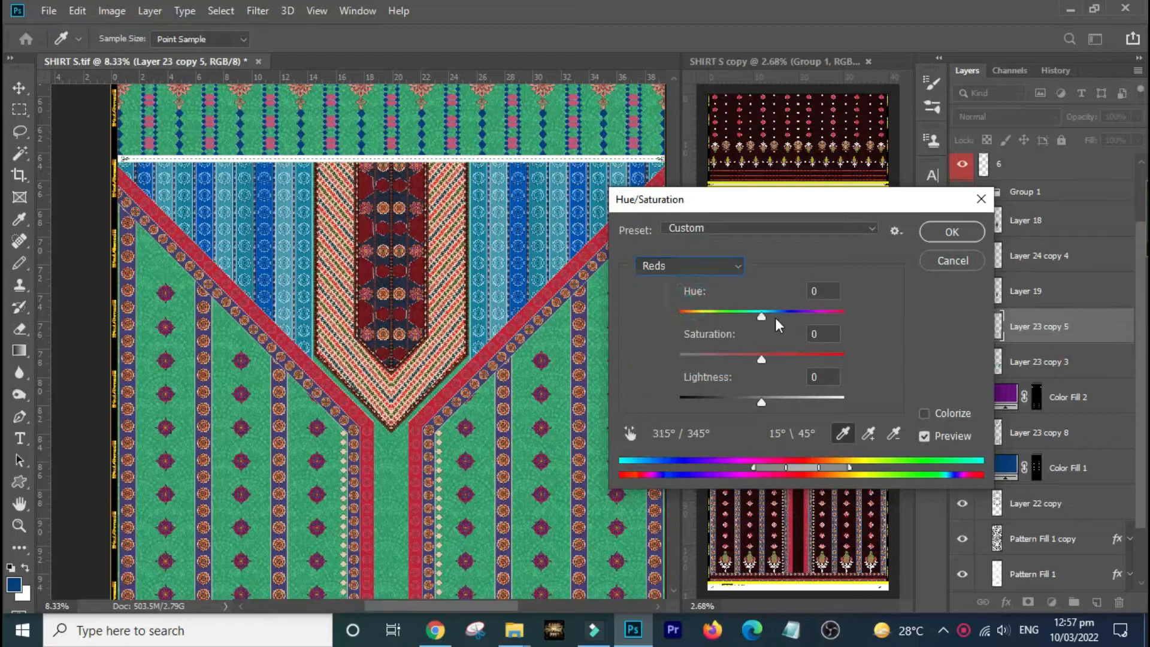
{"action": "mouse_move", "coordinate": [762, 315]}
{"action": "left_mouse_down"}
{"action": "mouse_move", "coordinate": [678, 313]}
{"action": "mouse_move", "coordinate": [739, 315]}
{"action": "left_mouse_up"}
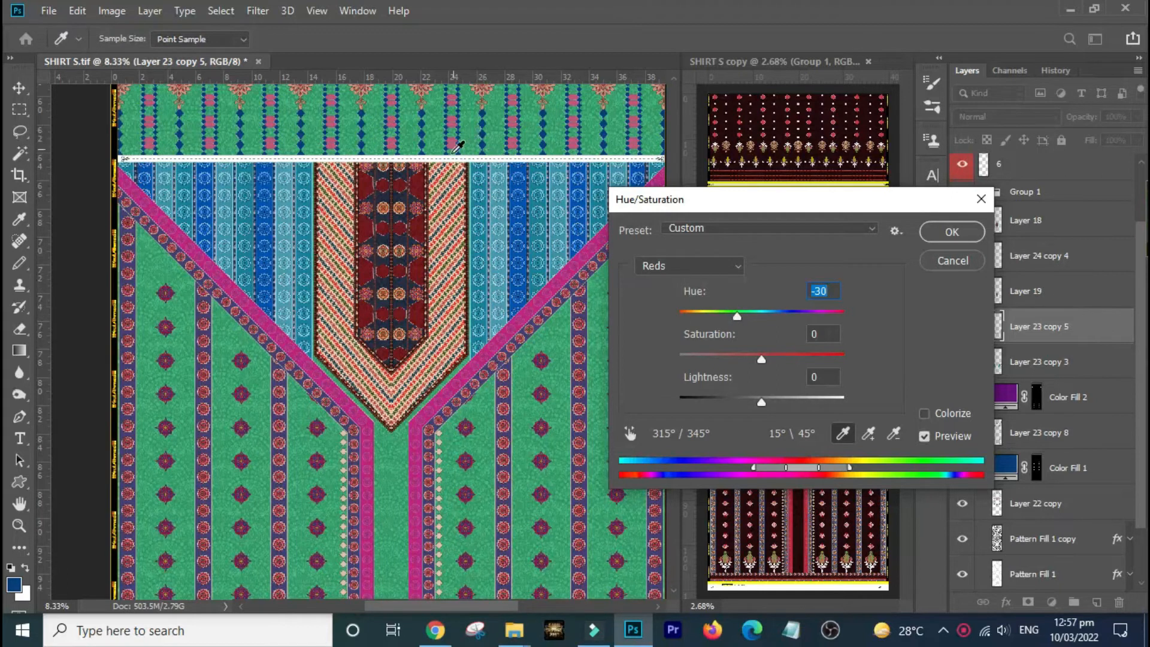
{"action": "left_click", "coordinate": [952, 232]}
Check and activate Layer 19, and shift the centre panel's Reds hue to +180 in Hue/Saturation, also trying +26.
{"action": "left_click", "coordinate": [962, 292]}
{"action": "left_click", "coordinate": [962, 292]}
{"action": "left_click", "coordinate": [1051, 290]}
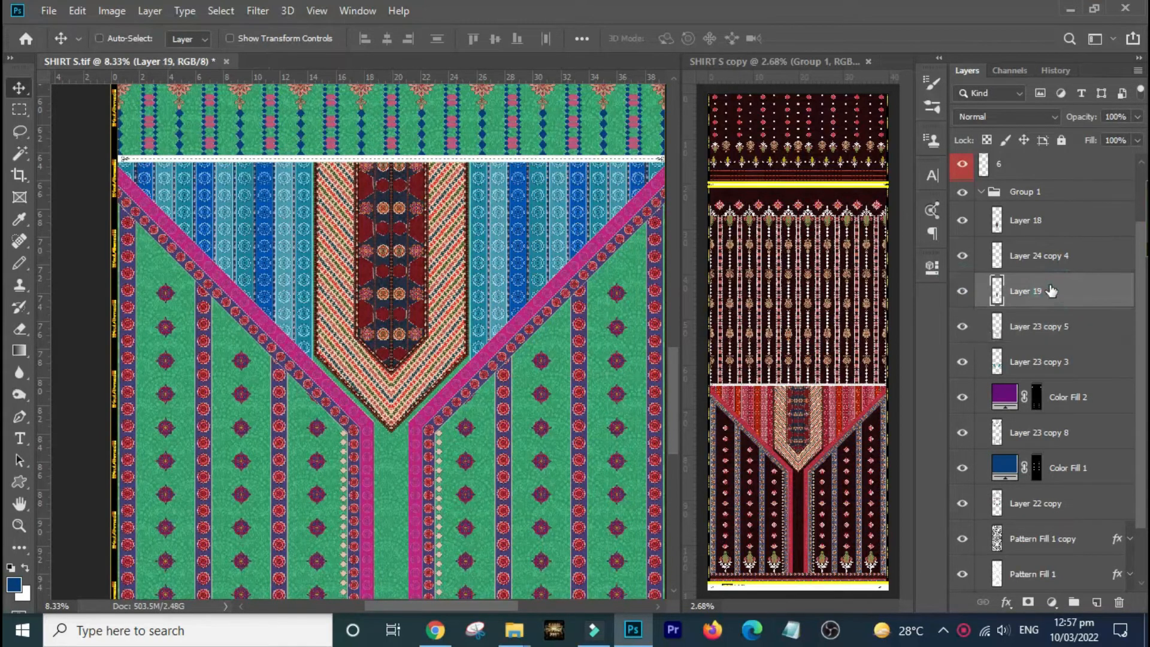
{"action": "key", "text": "ctrl+u"}
{"action": "left_click", "coordinate": [675, 262]}
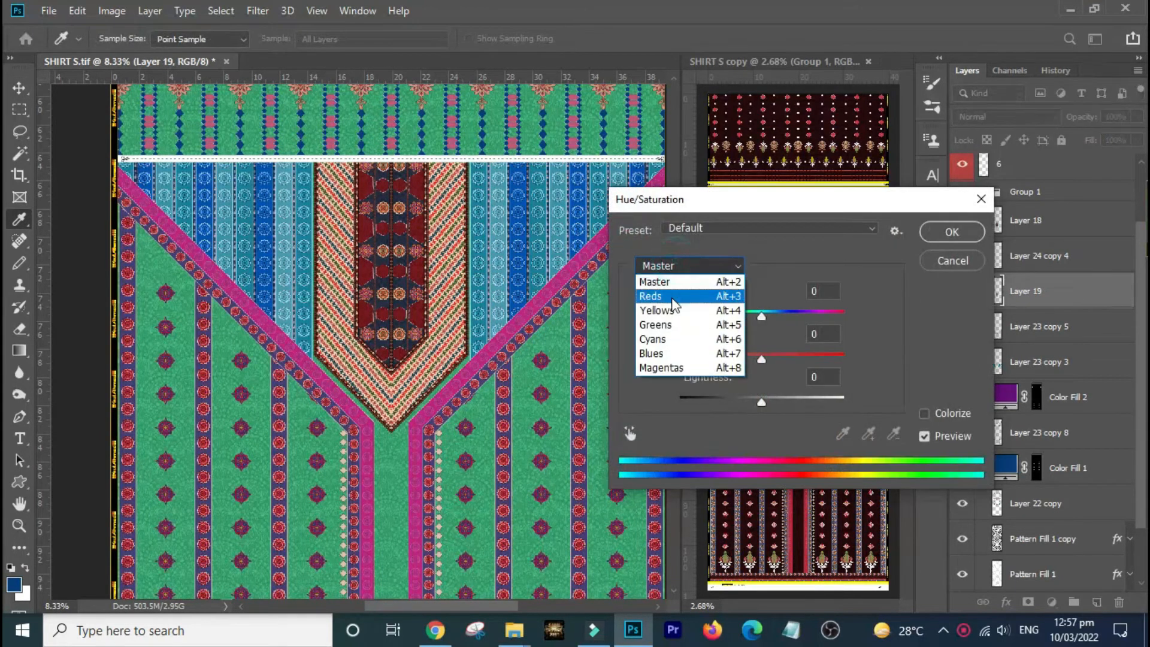
{"action": "left_click", "coordinate": [656, 297]}
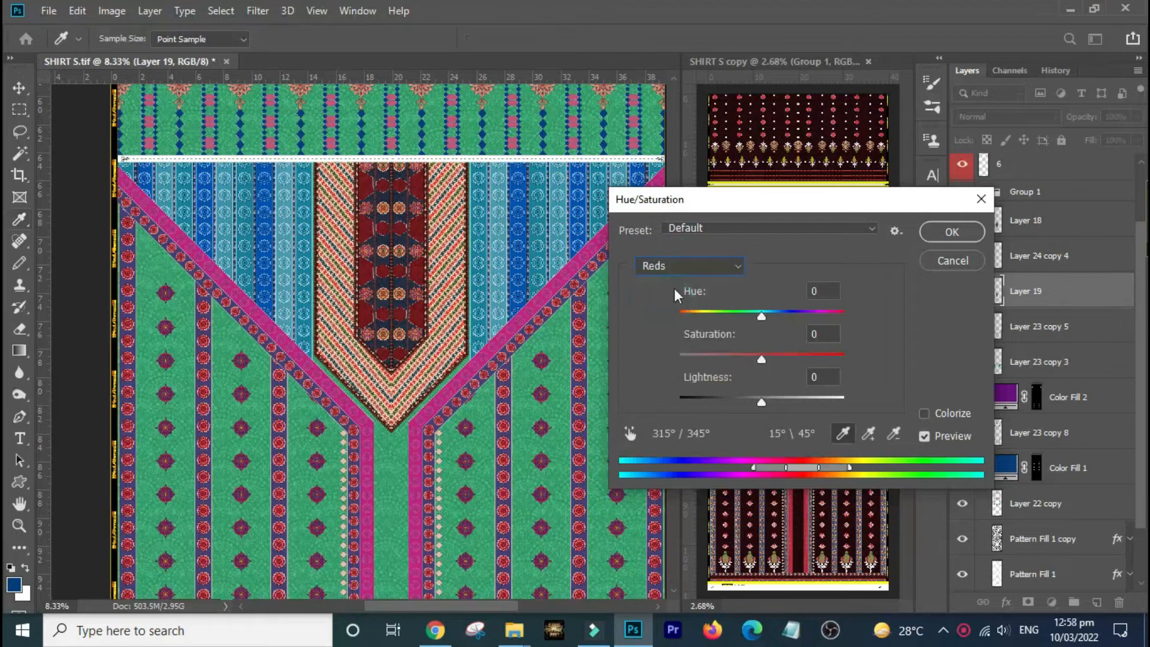
{"action": "left_click_drag", "start_coordinate": [760, 316], "coordinate": [847, 322]}
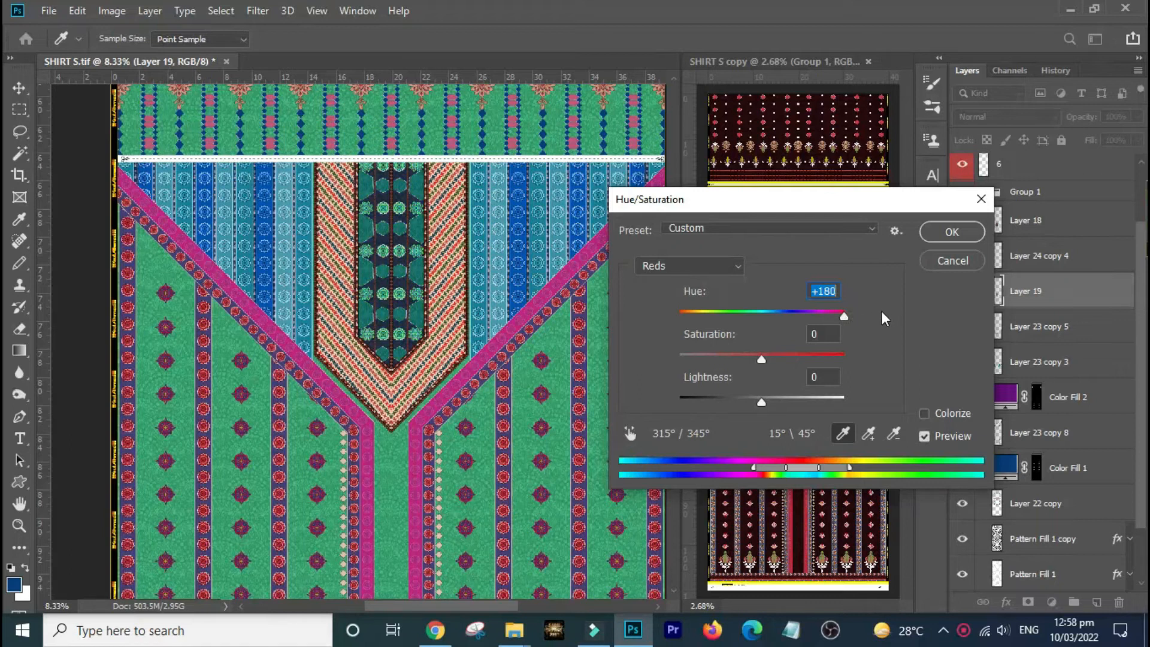
{"action": "left_click_drag", "start_coordinate": [843, 314], "coordinate": [783, 314]}
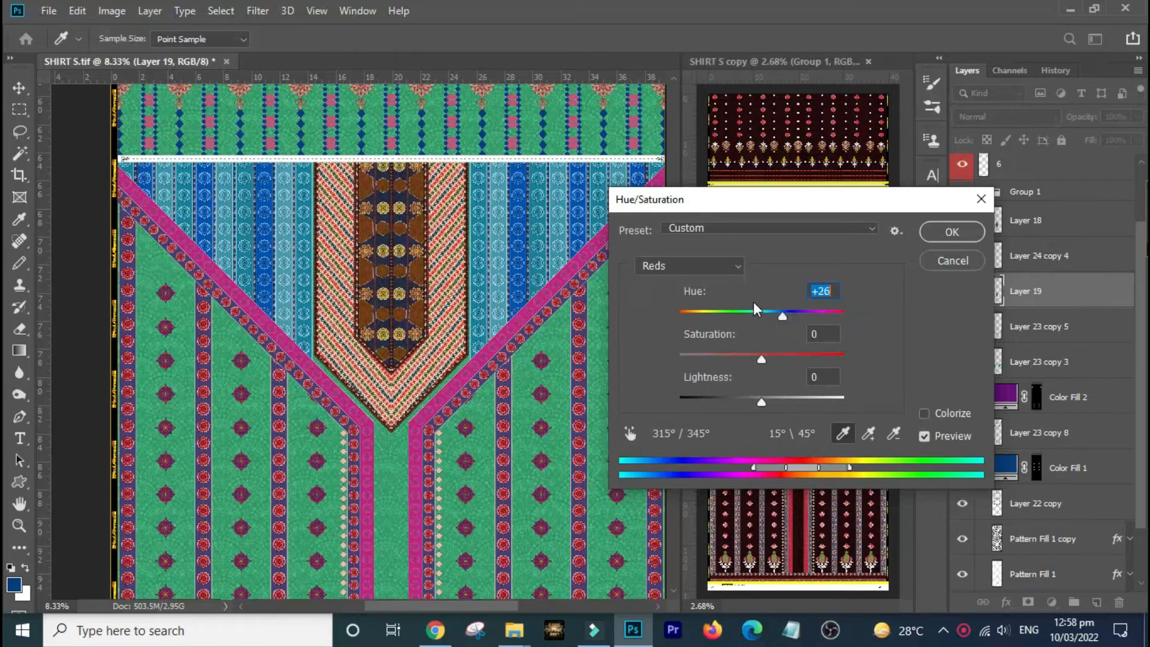
{"action": "key", "text": "ctrl+z"}
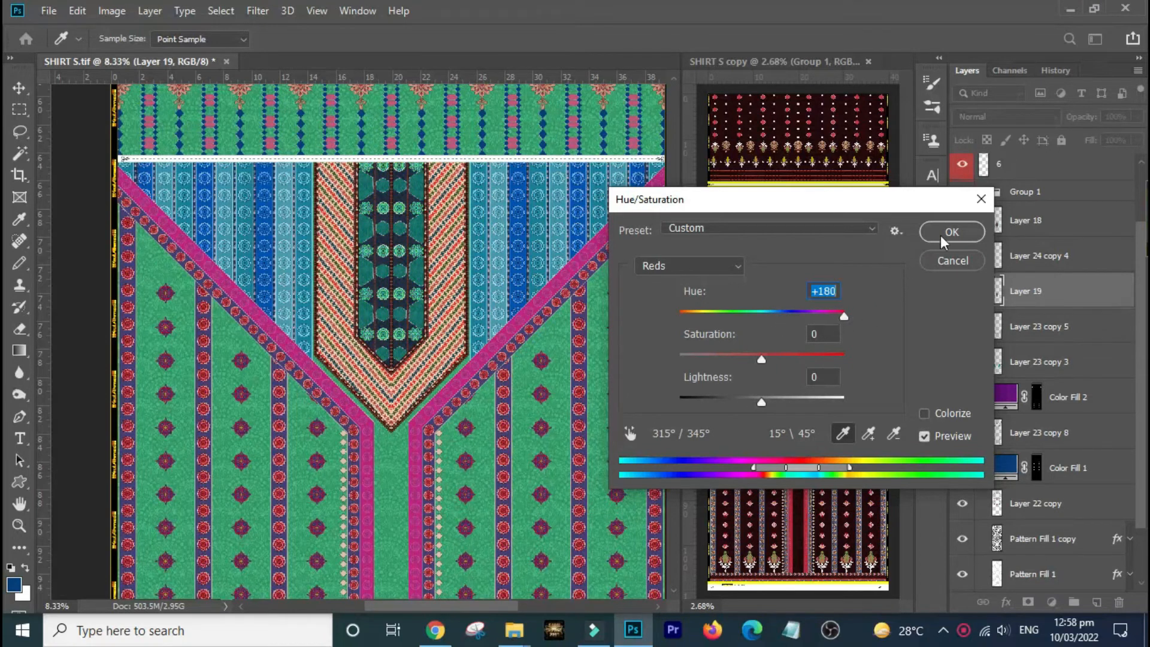
{"action": "left_click", "coordinate": [955, 231]}
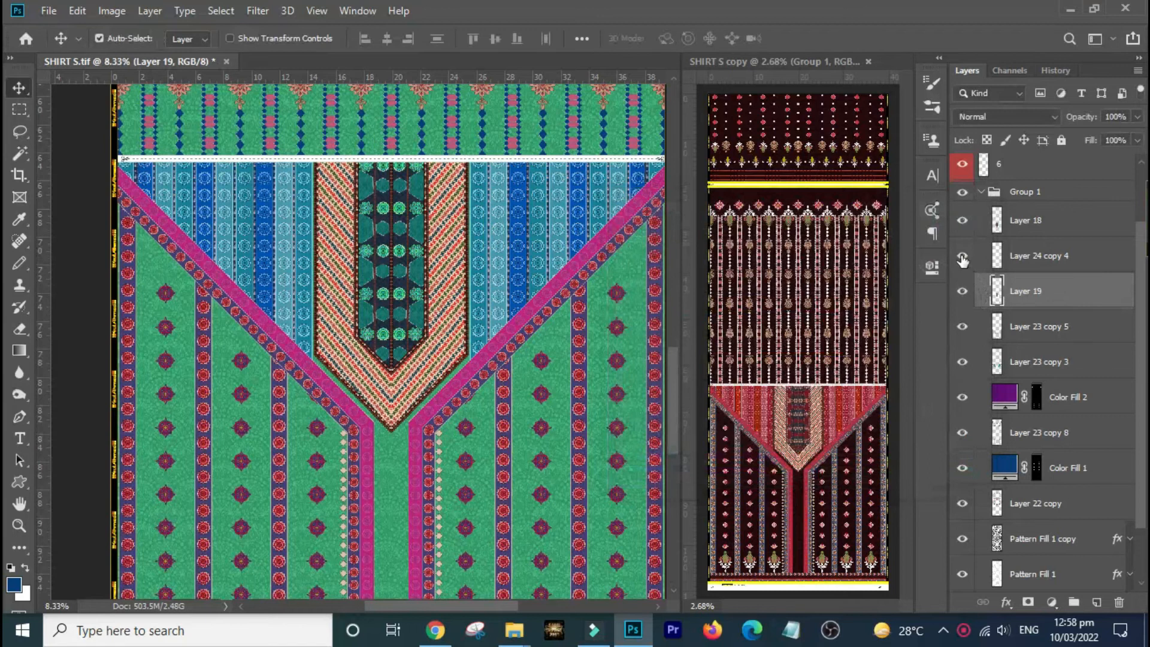
Toggle Layer 24 copy 4 to locate its motifs, and activate it with the hem border in close view.
{"action": "left_click", "coordinate": [962, 257]}
{"action": "key", "text": "ctrl+0"}
{"action": "left_click", "coordinate": [962, 259]}
{"action": "left_click", "coordinate": [962, 259]}
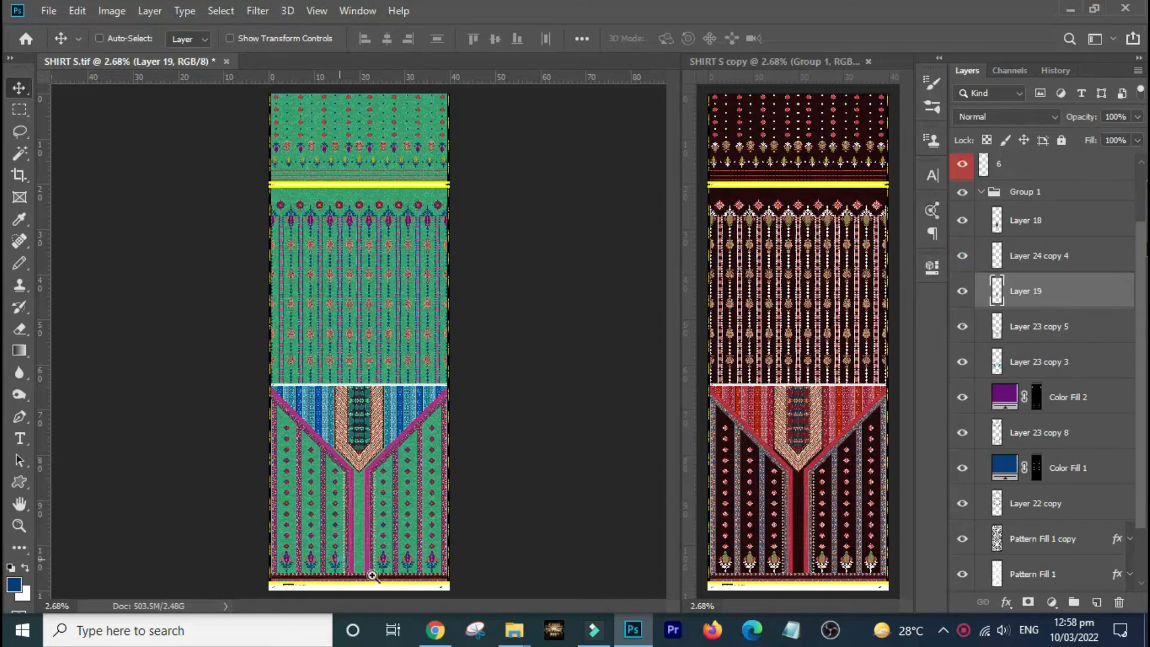
{"action": "left_click_drag", "start_coordinate": [372, 575], "coordinate": [397, 589]}
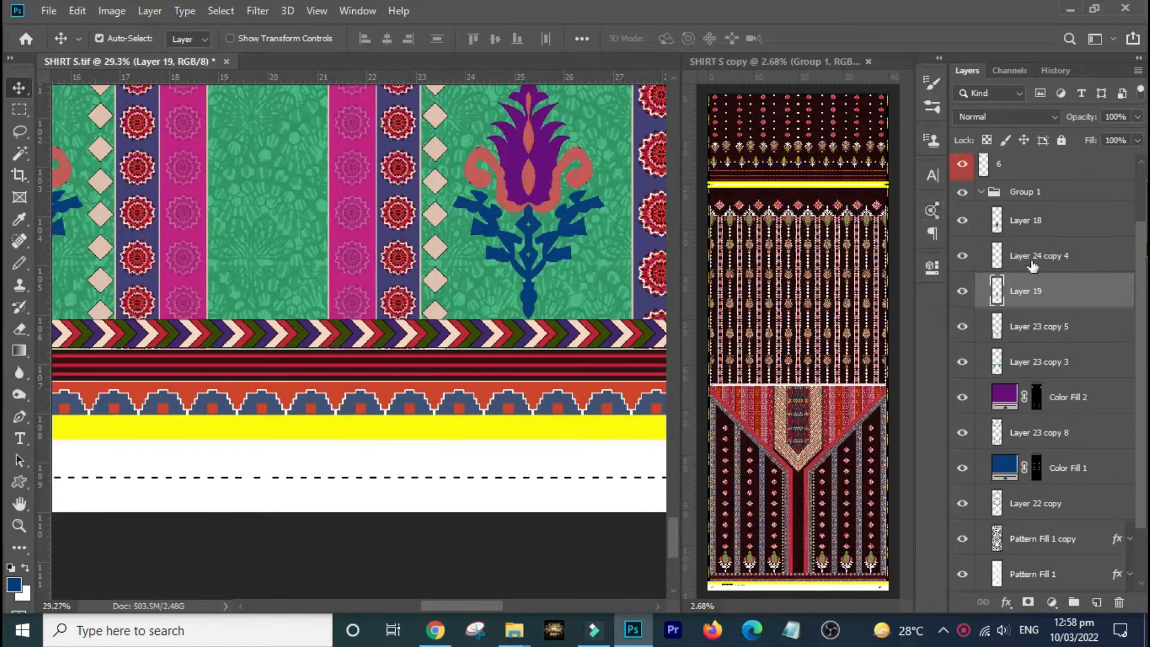
{"action": "left_click", "coordinate": [1033, 262]}
Shift the hem border's Reds hue to -75 in Hue/Saturation and check it across the whole design.
{"action": "key", "text": "ctrl+u"}
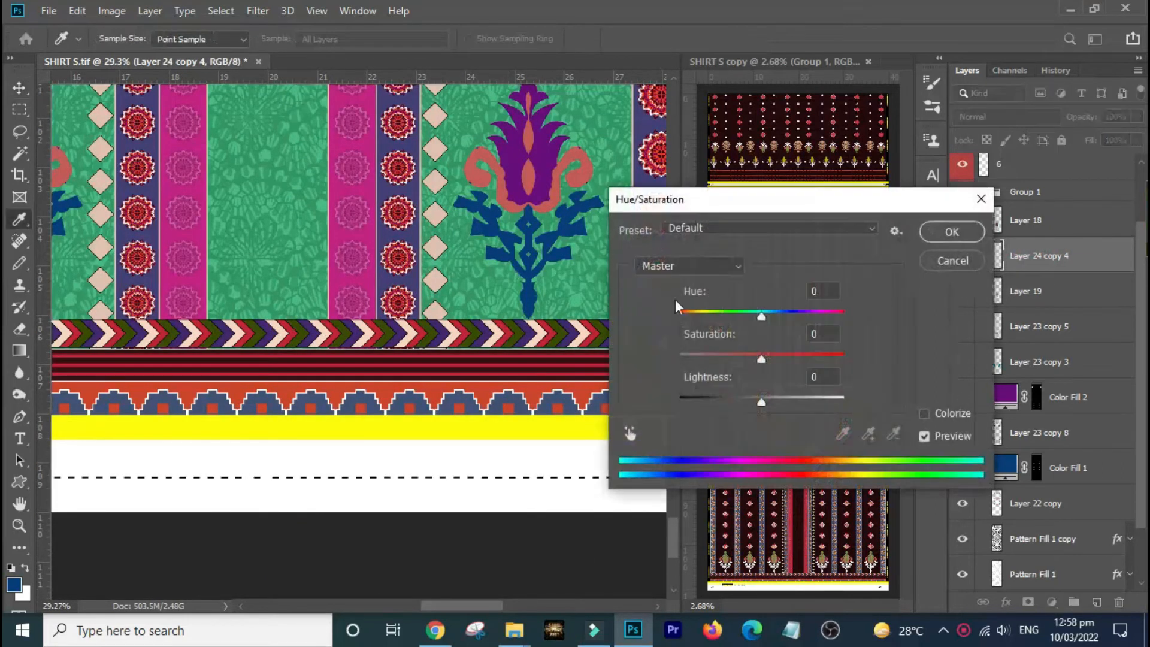
{"action": "left_click", "coordinate": [700, 267]}
{"action": "left_click", "coordinate": [695, 293]}
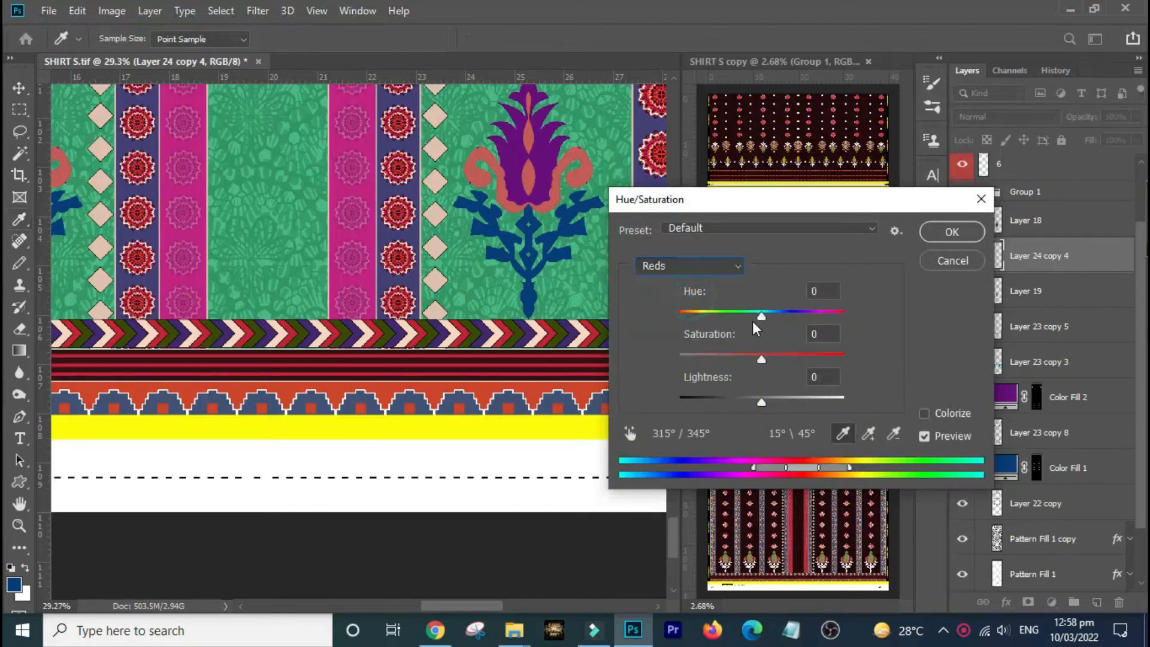
{"action": "left_click_drag", "start_coordinate": [760, 316], "coordinate": [715, 326]}
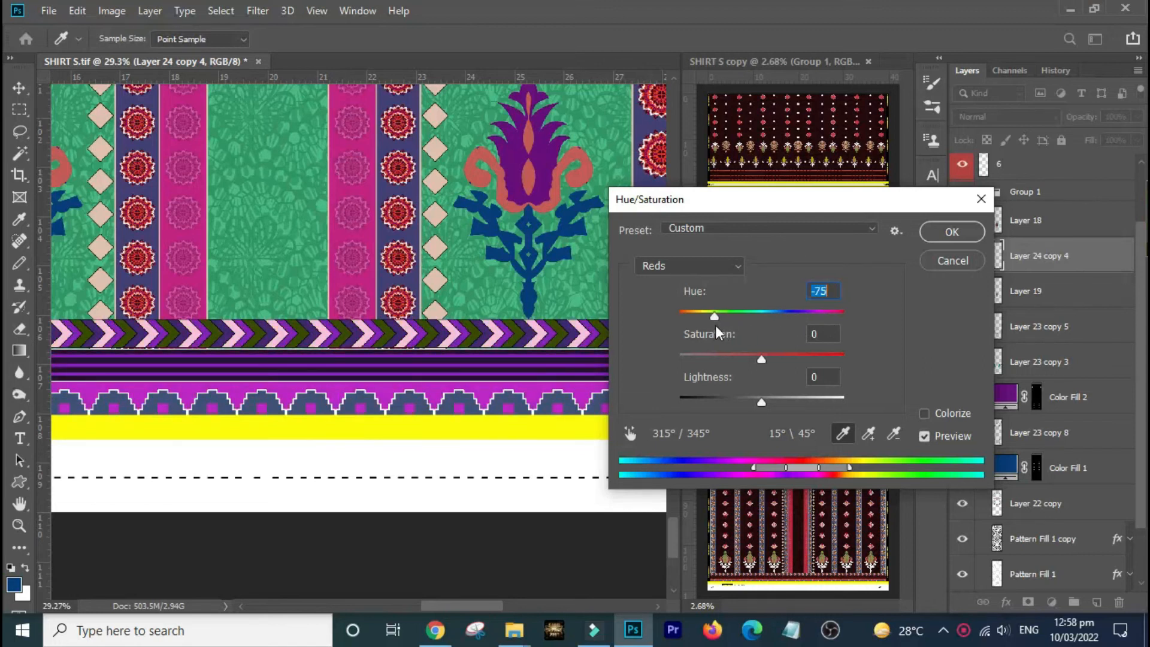
{"action": "key", "text": "Return"}
{"action": "key", "text": "ctrl+0"}
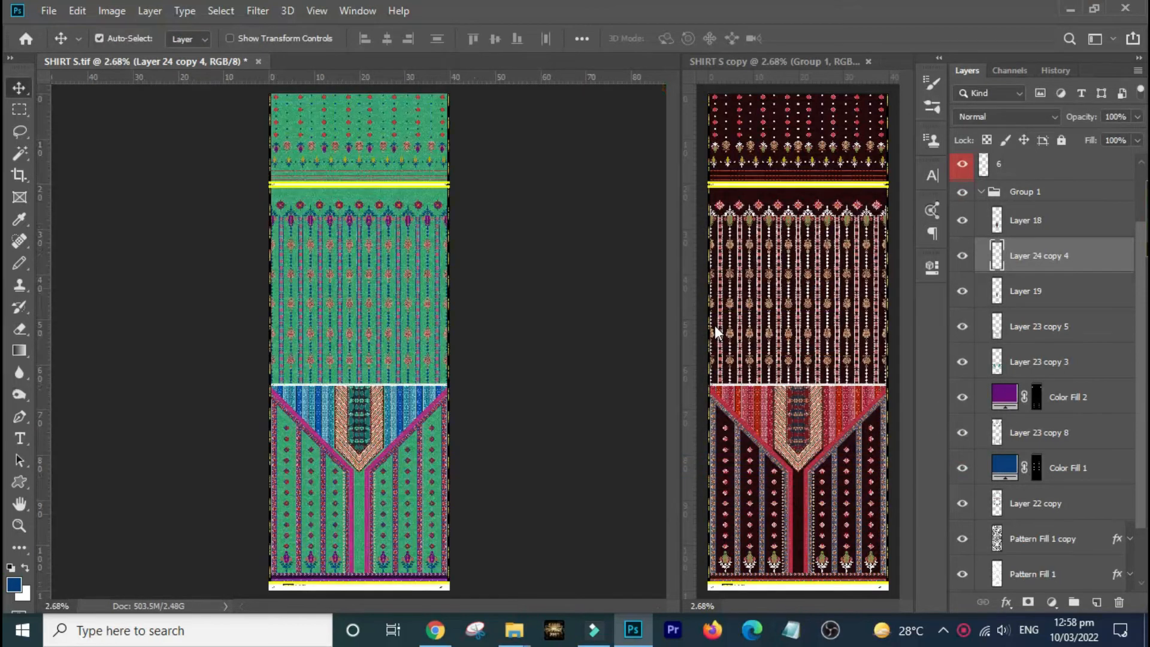
Activate Layer 18 at the neckline and shift its Blues hue to the positive limit in Hue/Saturation.
{"action": "left_click_drag", "start_coordinate": [333, 372], "coordinate": [406, 430]}
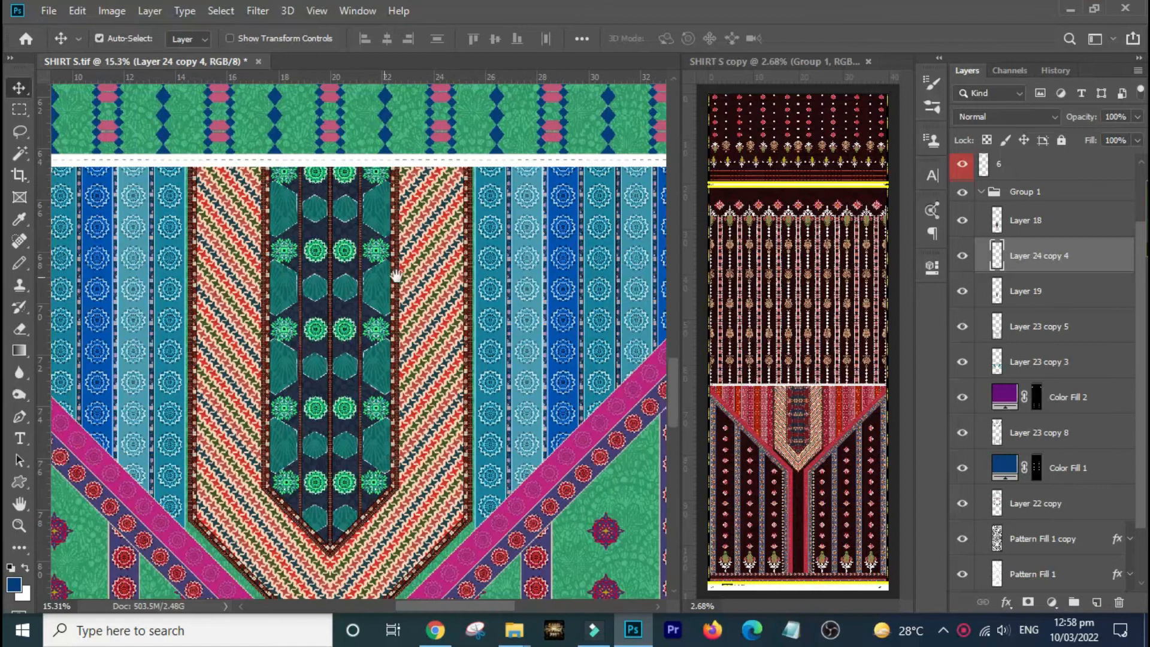
{"action": "left_click", "coordinate": [1025, 220]}
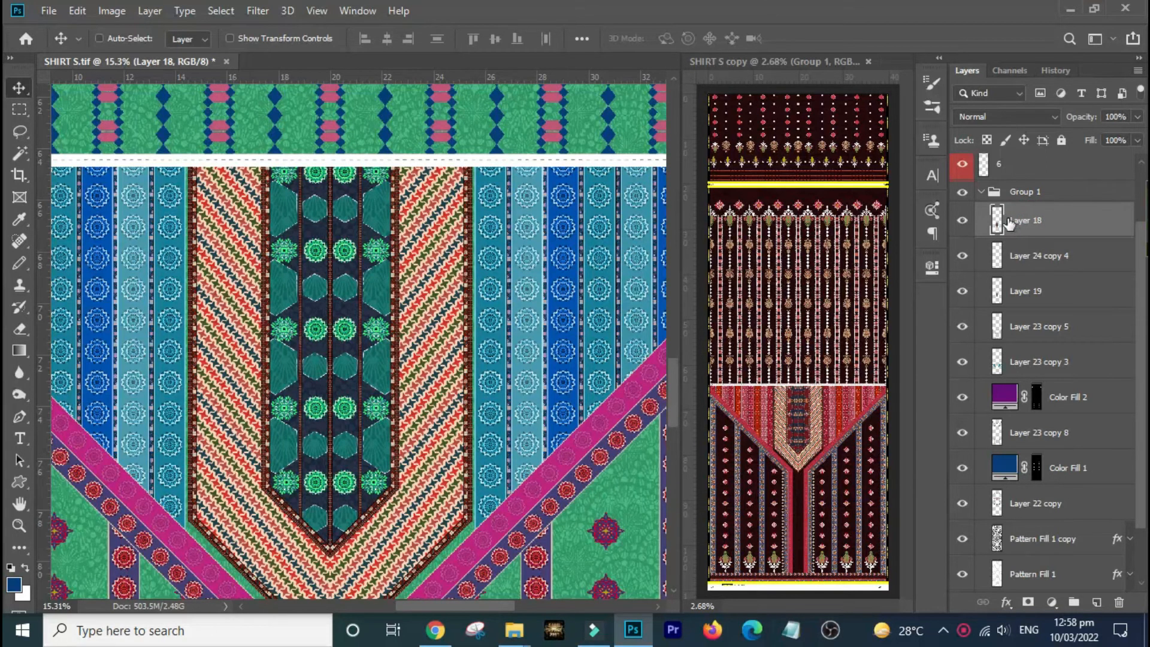
{"action": "key", "text": "ctrl+u"}
{"action": "left_click", "coordinate": [693, 266]}
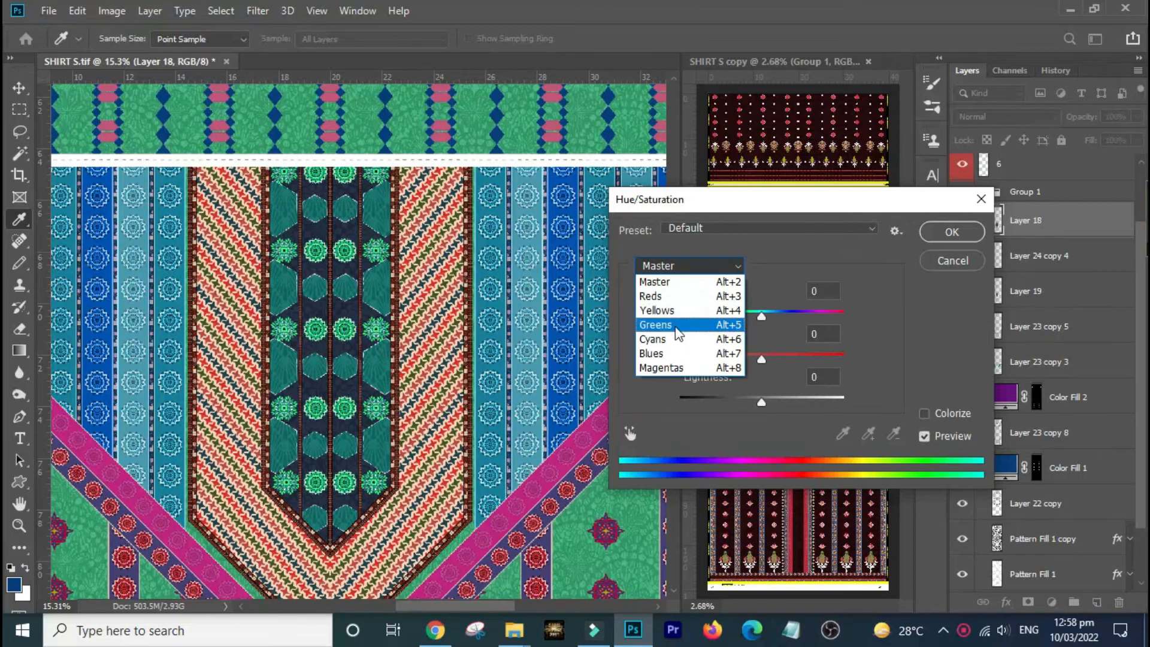
{"action": "left_click", "coordinate": [670, 355]}
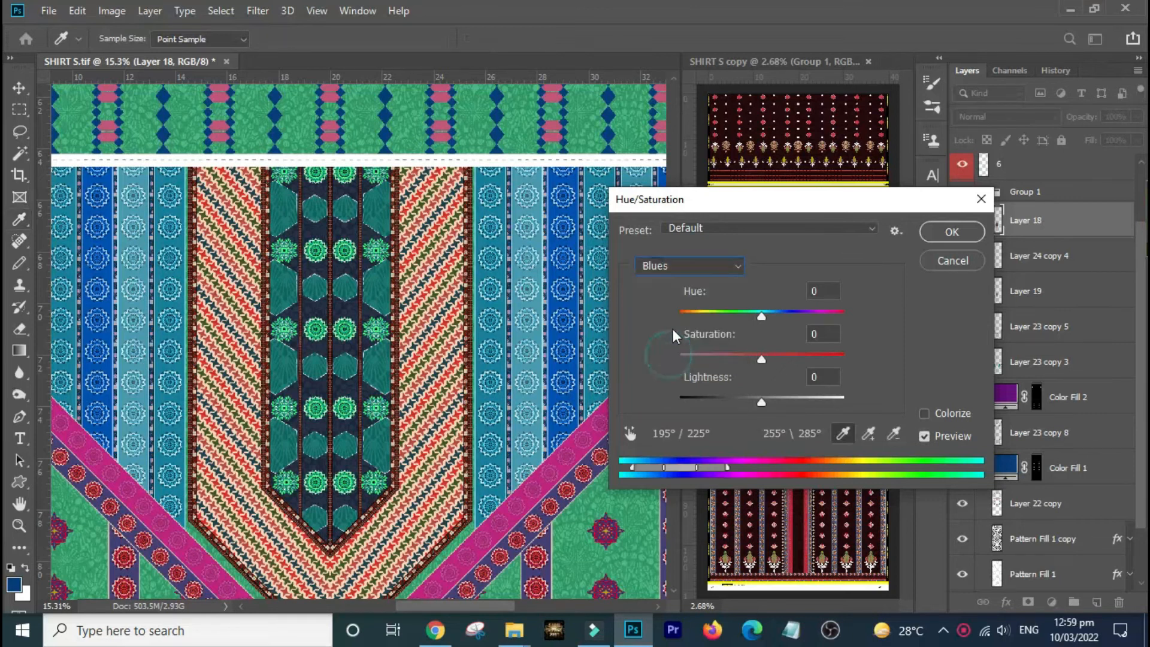
{"action": "left_click_drag", "start_coordinate": [761, 318], "coordinate": [845, 315]}
{"action": "left_click", "coordinate": [952, 232]}
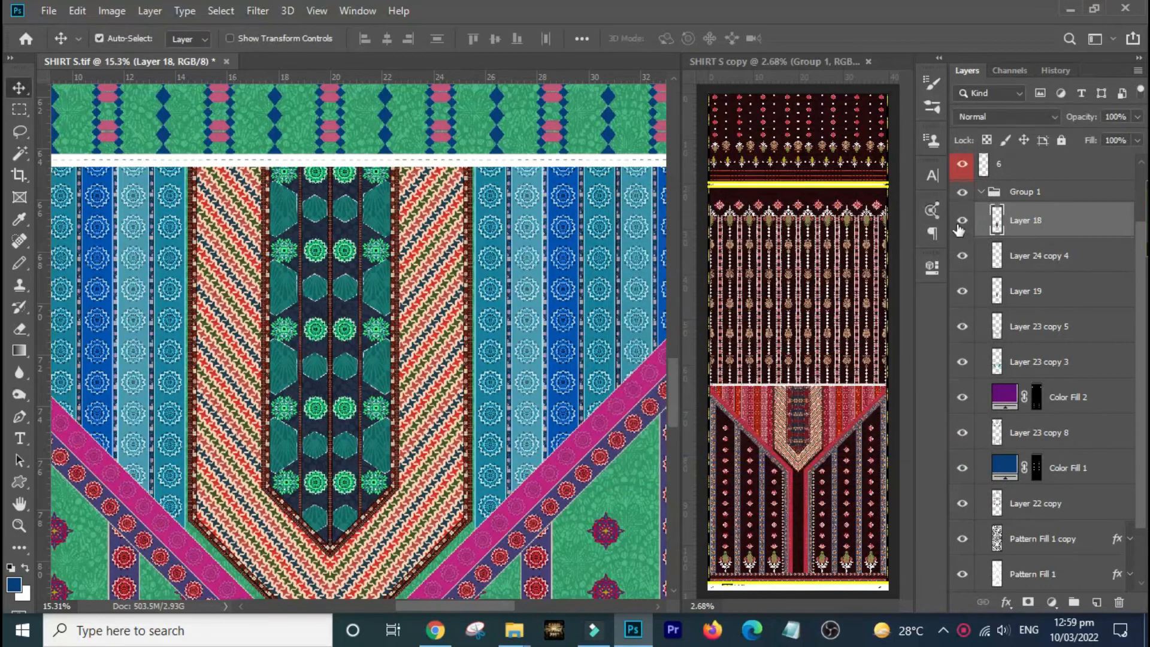
Toggle Layer 18 to check its neckline border, and try a Reds hue of -107 on it in Hue/Saturation.
{"action": "left_click", "coordinate": [961, 222]}
{"action": "left_click", "coordinate": [957, 224]}
{"action": "left_click_drag", "start_coordinate": [363, 311], "coordinate": [532, 427]}
{"action": "key", "text": "ctrl+u"}
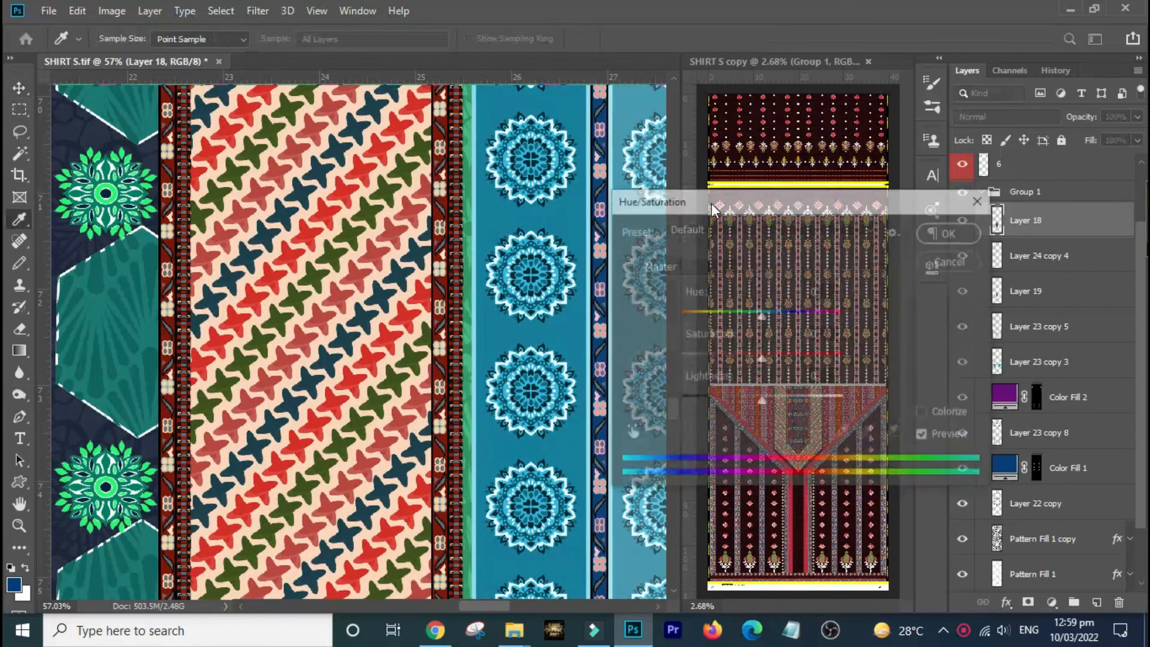
{"action": "left_click", "coordinate": [725, 265]}
{"action": "left_click", "coordinate": [680, 297]}
{"action": "left_click", "coordinate": [763, 317]}
{"action": "left_click_drag", "start_coordinate": [769, 315], "coordinate": [705, 304]}
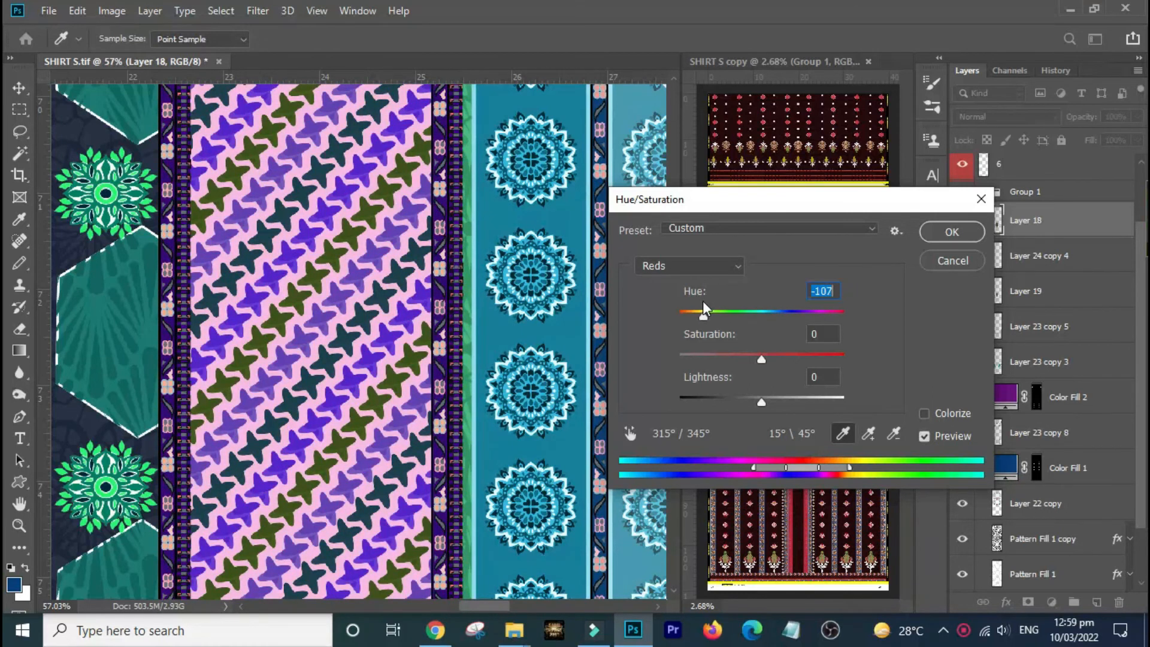
Set the neckline border's Reds hue to -65, apply it, and check it across the whole design.
{"action": "scroll", "coordinate": [396, 356], "scroll_direction": "down", "scroll_amount": 6}
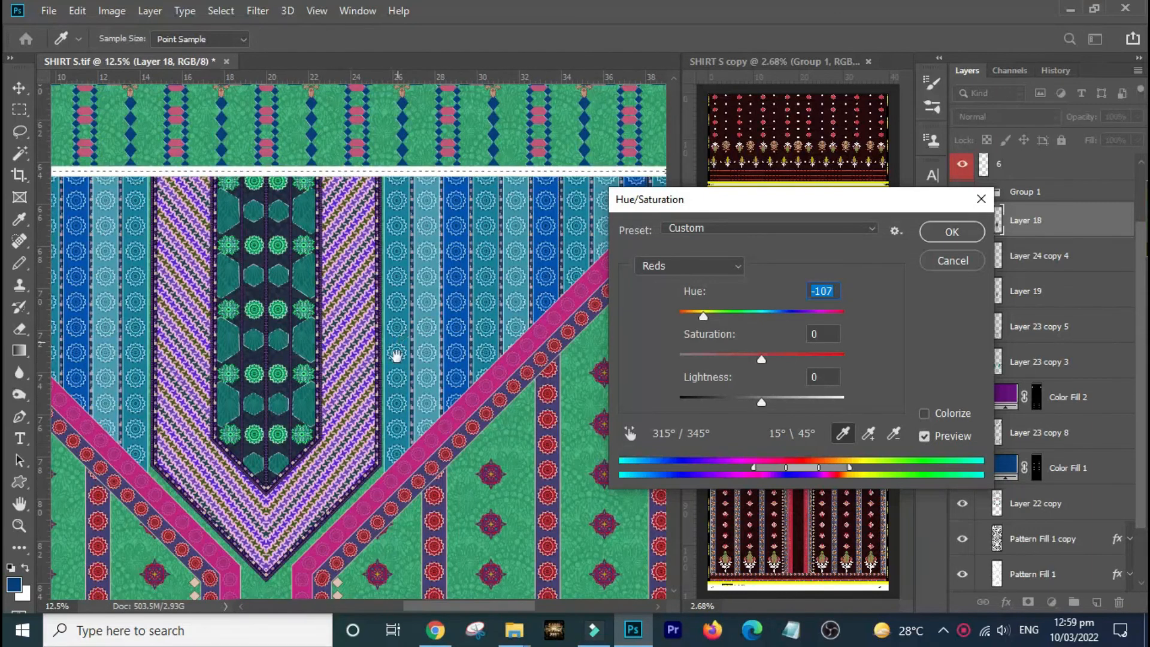
{"action": "left_click_drag", "start_coordinate": [391, 432], "coordinate": [423, 354]}
{"action": "left_click_drag", "start_coordinate": [706, 315], "coordinate": [718, 315]}
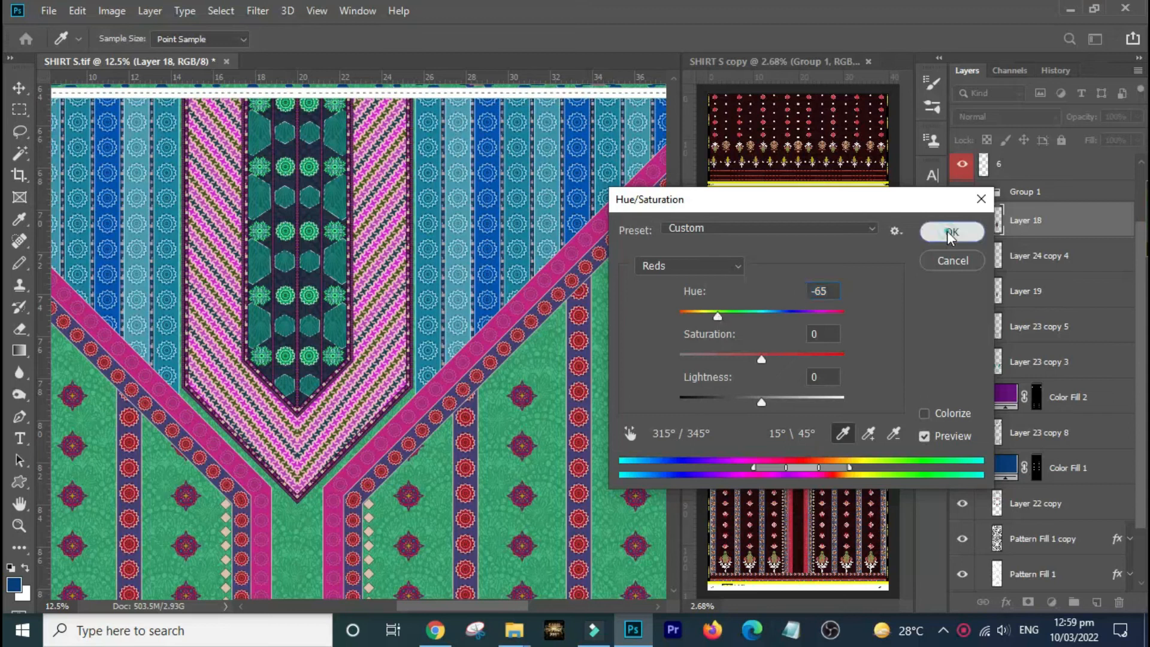
{"action": "left_click", "coordinate": [952, 233]}
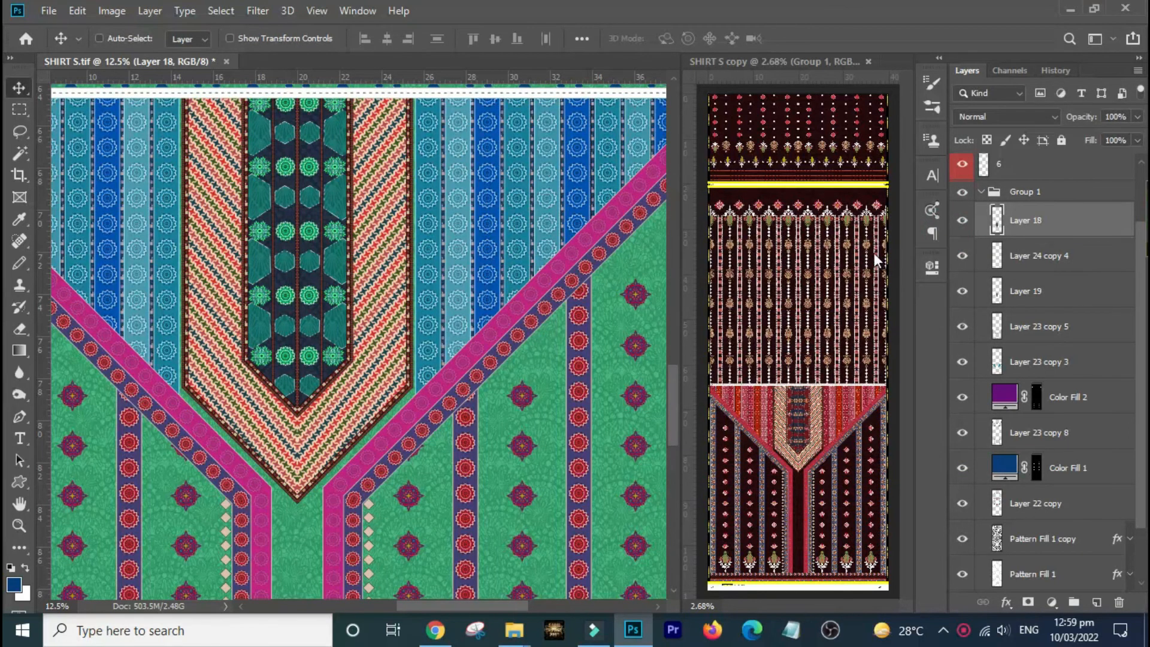
{"action": "key", "text": "ctrl+0"}
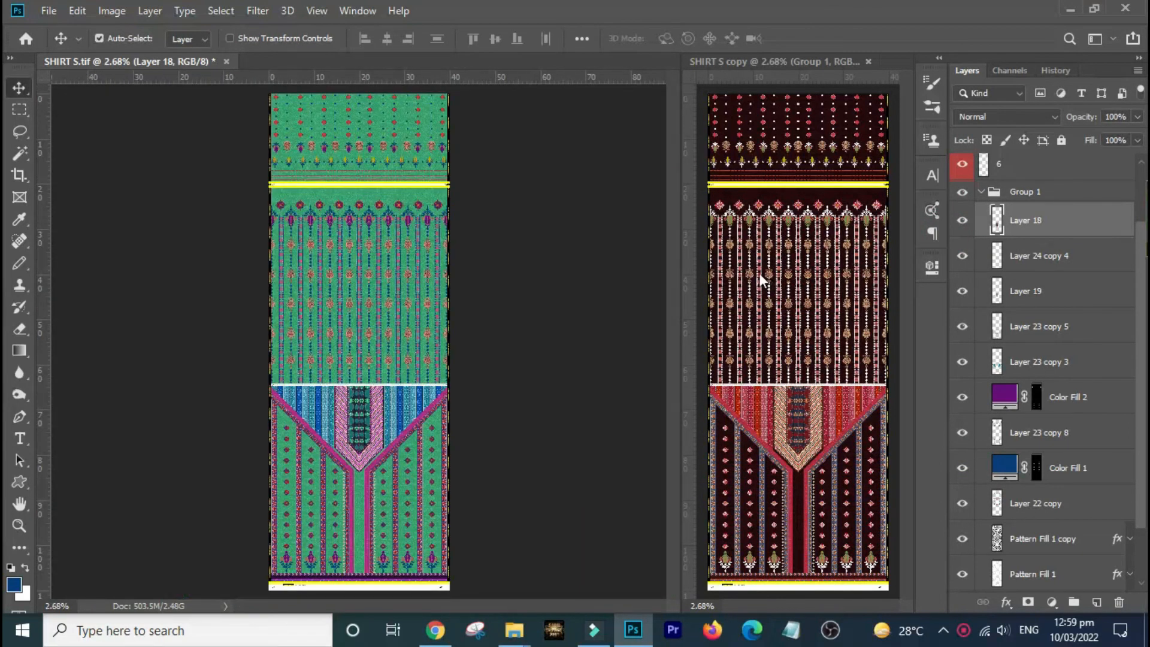